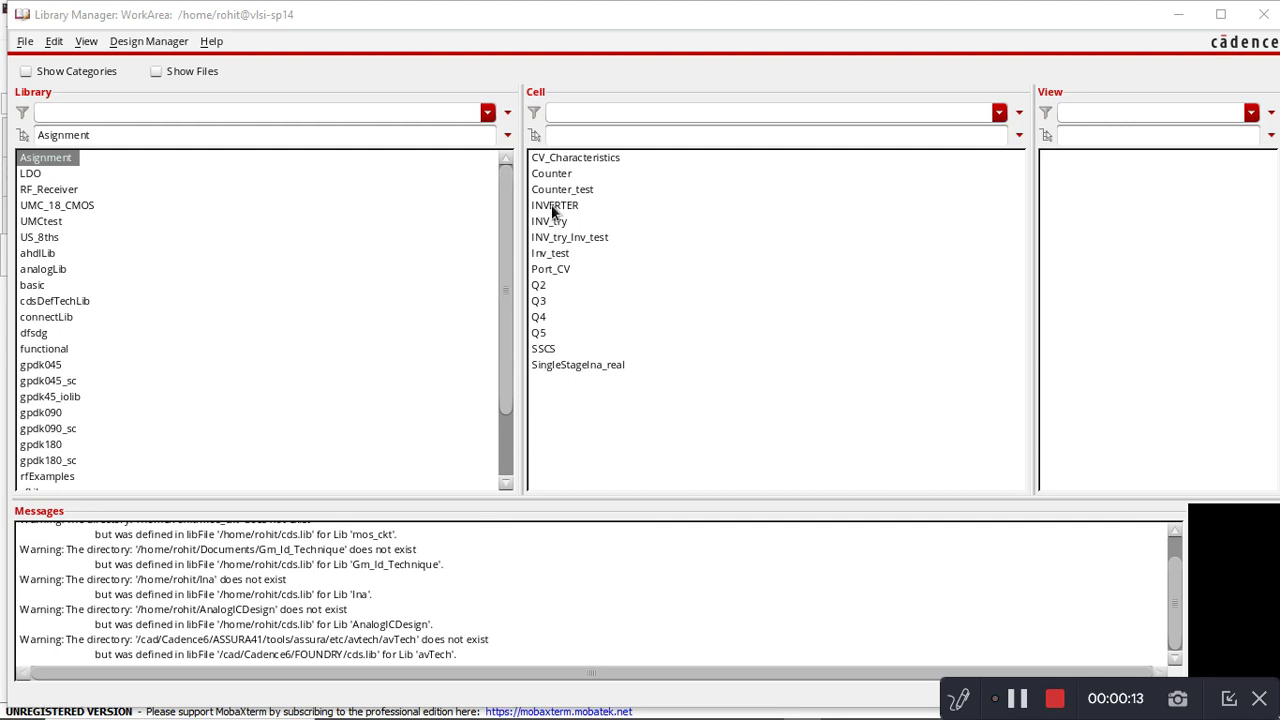
Select the INVERTER cell in Library Manager and open its schematic view.
click(552, 205)
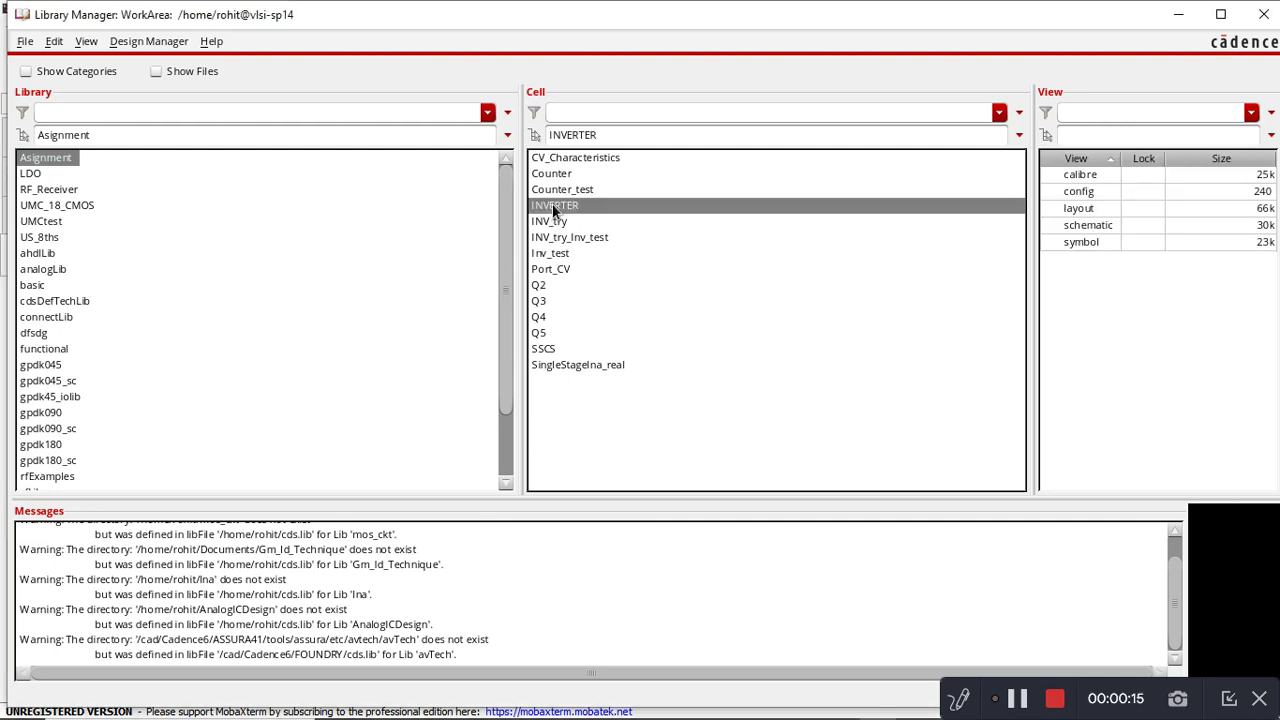
double_click(1081, 226)
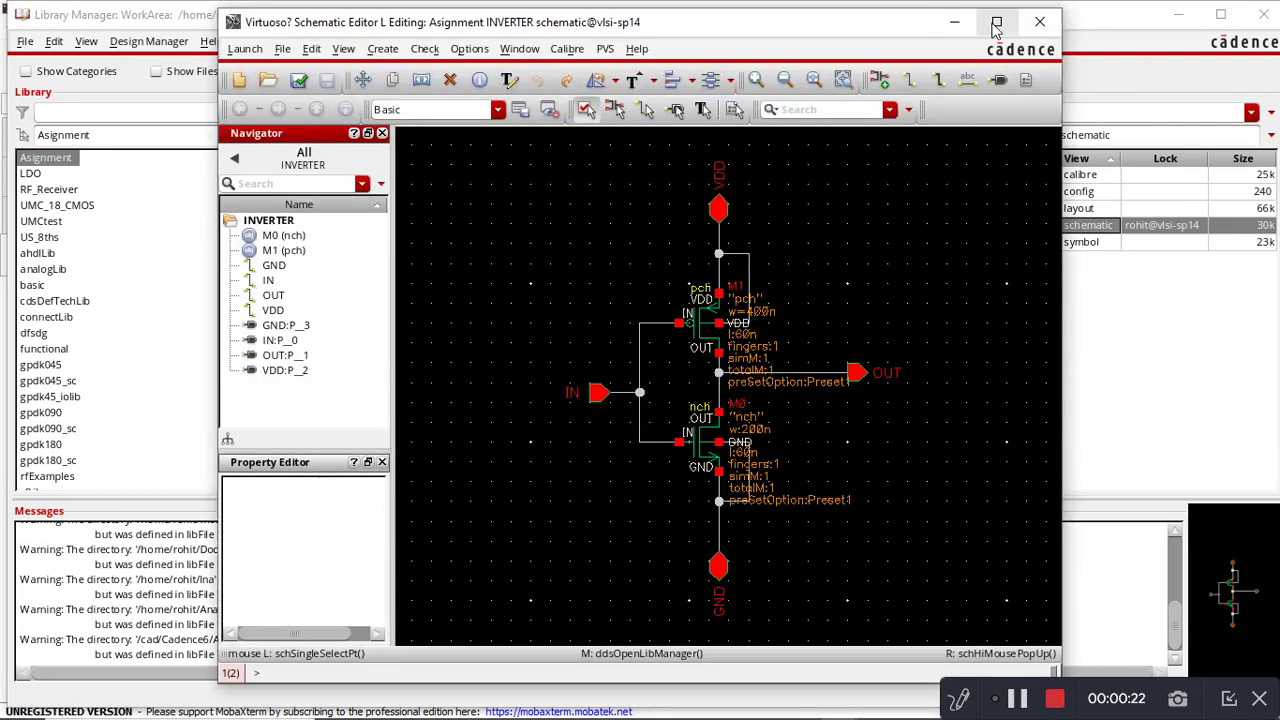
Maximize the INVERTER schematic window and view the Launch menu without choosing anything.
click(996, 22)
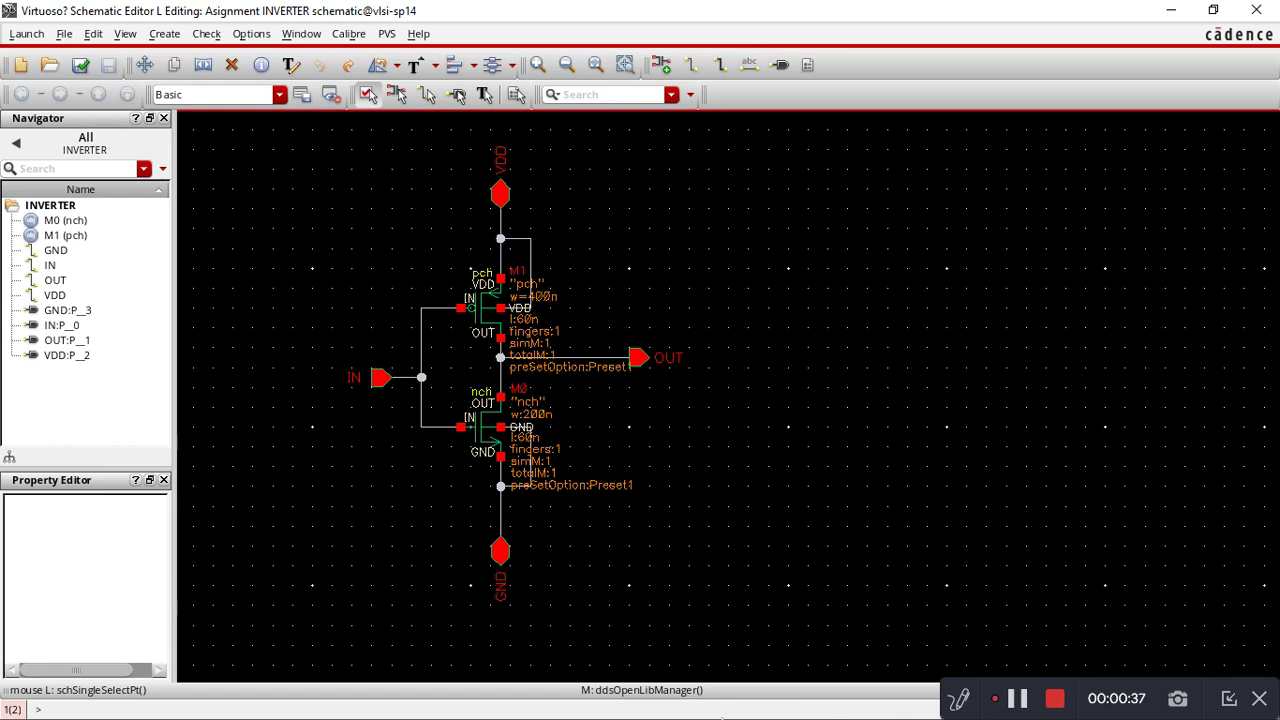
click(22, 38)
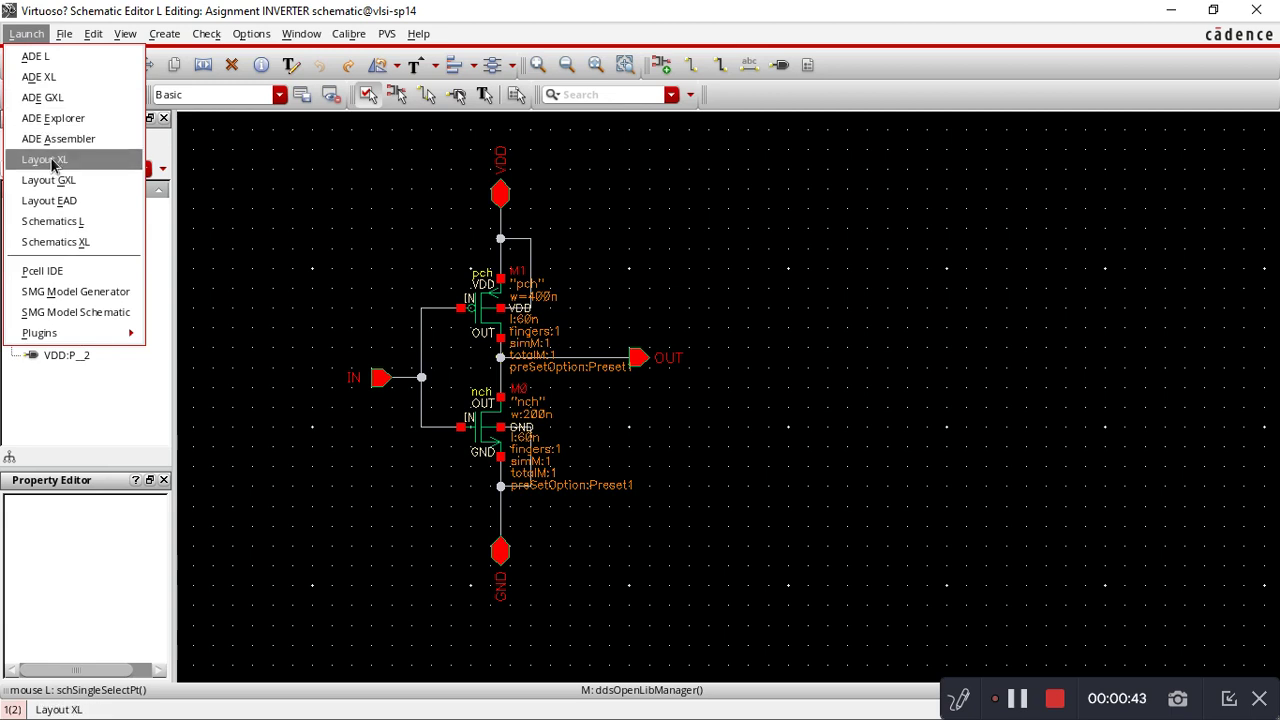
click(349, 189)
Bring the Library Manager window back to the front from the taskbar.
mouse_move(897, 675)
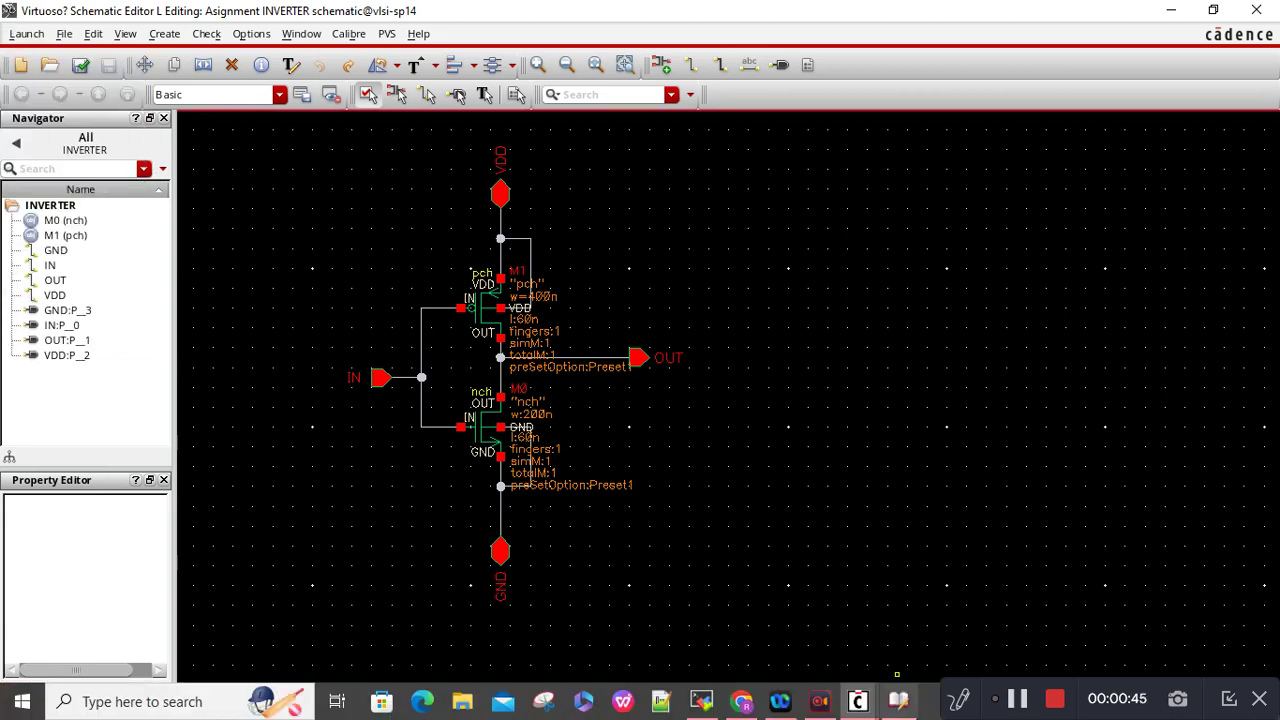
mouse_move(858, 706)
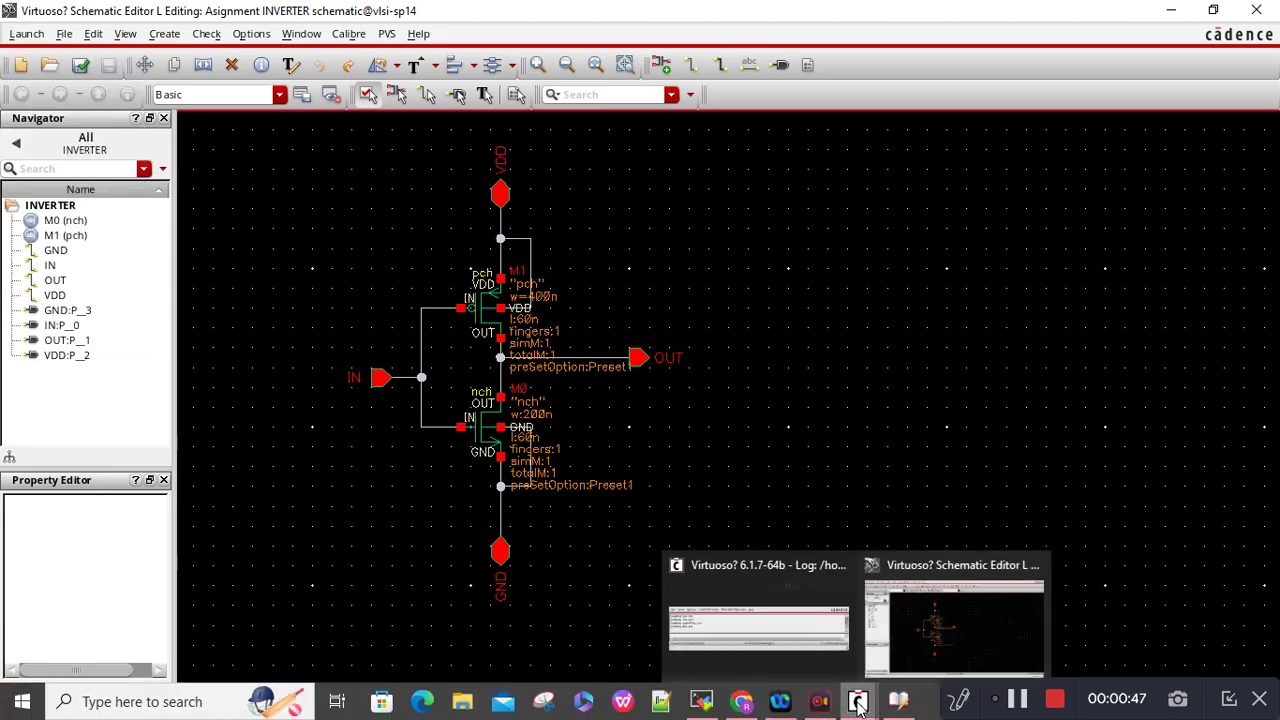
mouse_move(897, 701)
click(932, 613)
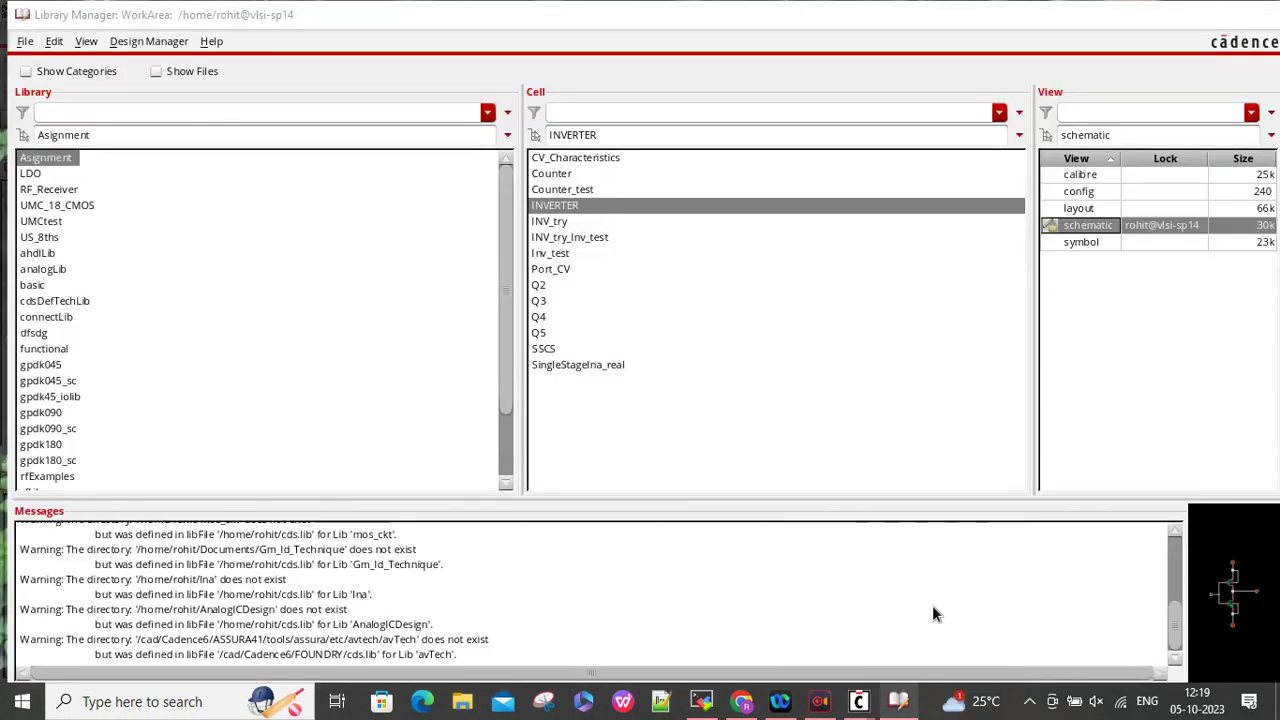
Open the INVERTER layout view and fit the whole cell on screen.
click(1078, 209)
double_click(1085, 213)
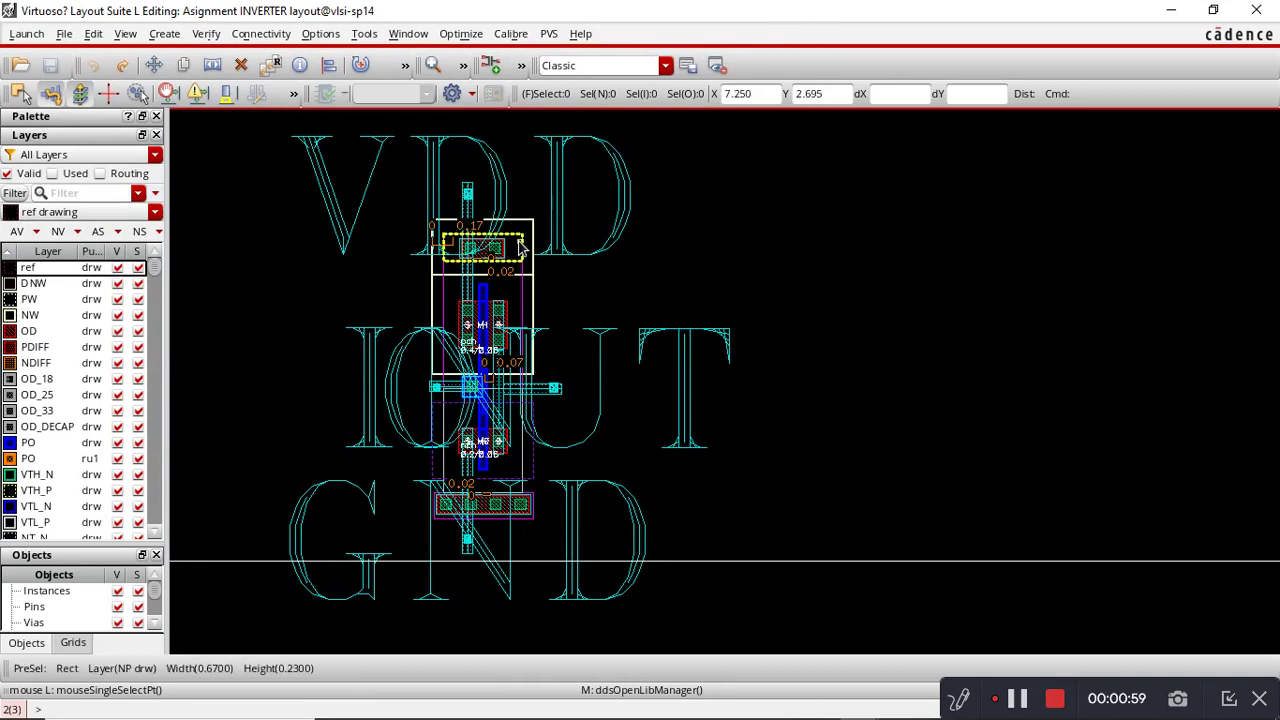
key(f)
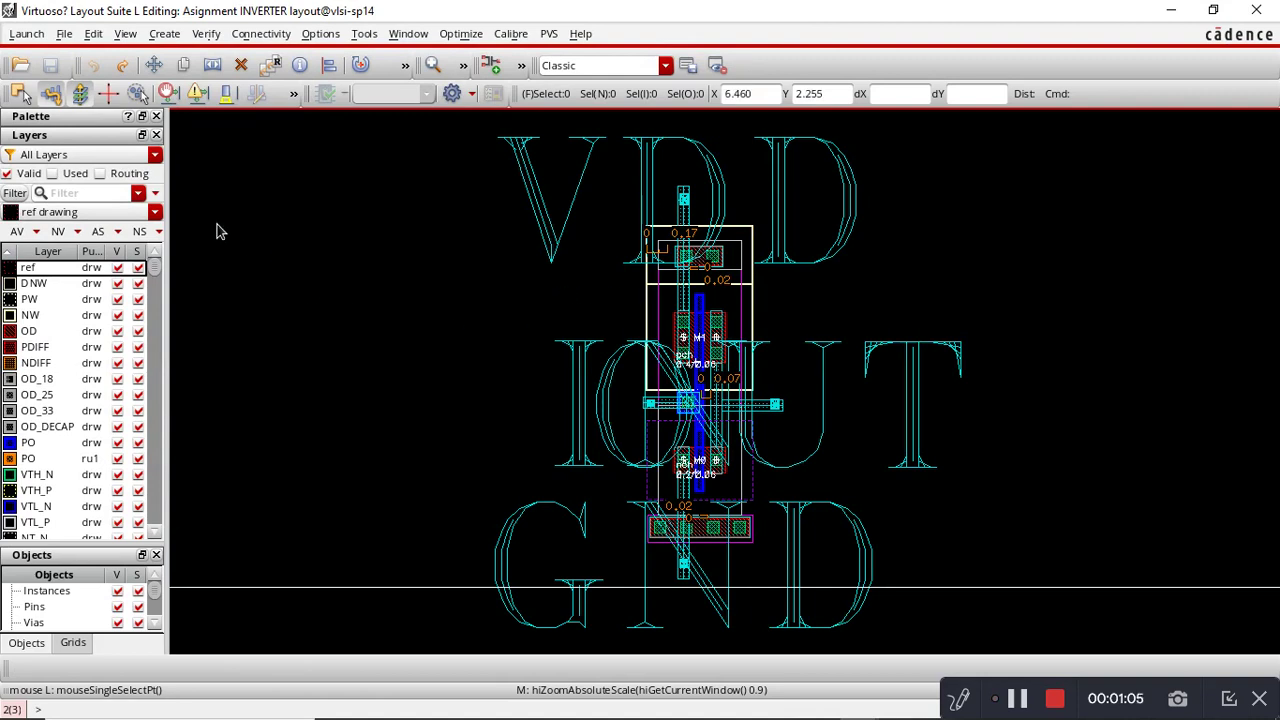
Look over the Connectivity menu and close it without choosing anything.
click(257, 34)
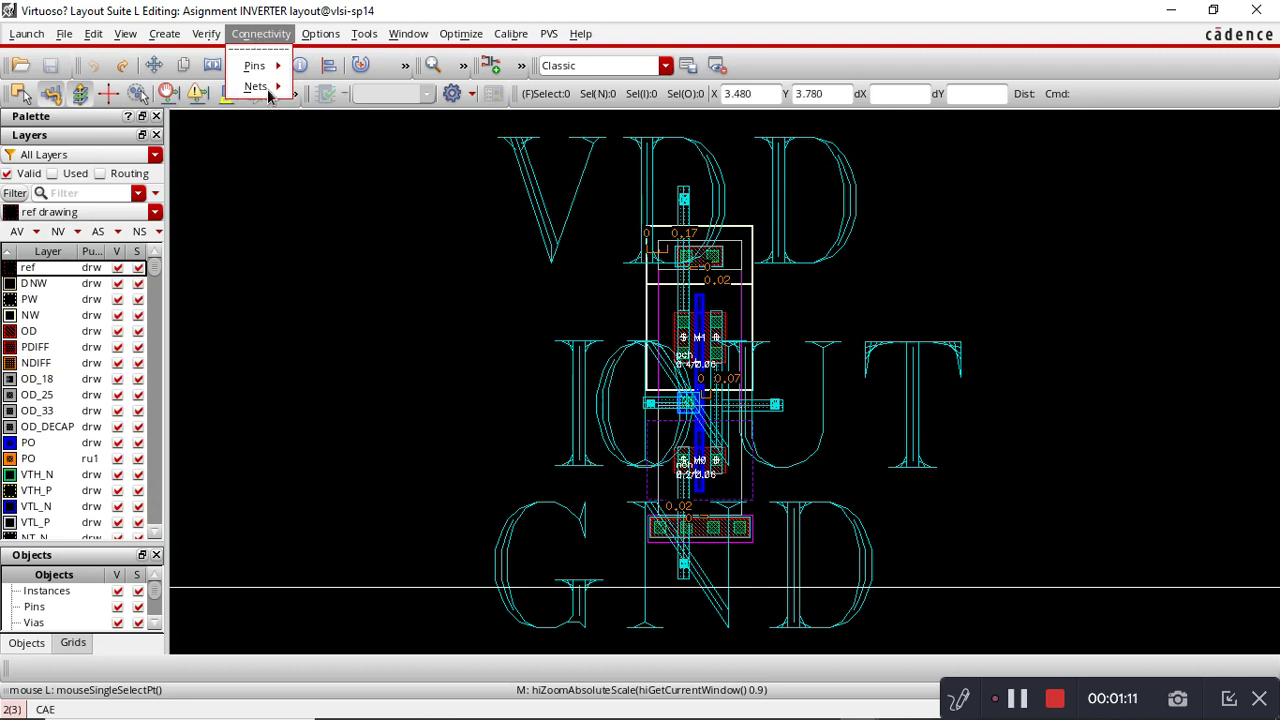
mouse_move(254, 86)
click(270, 197)
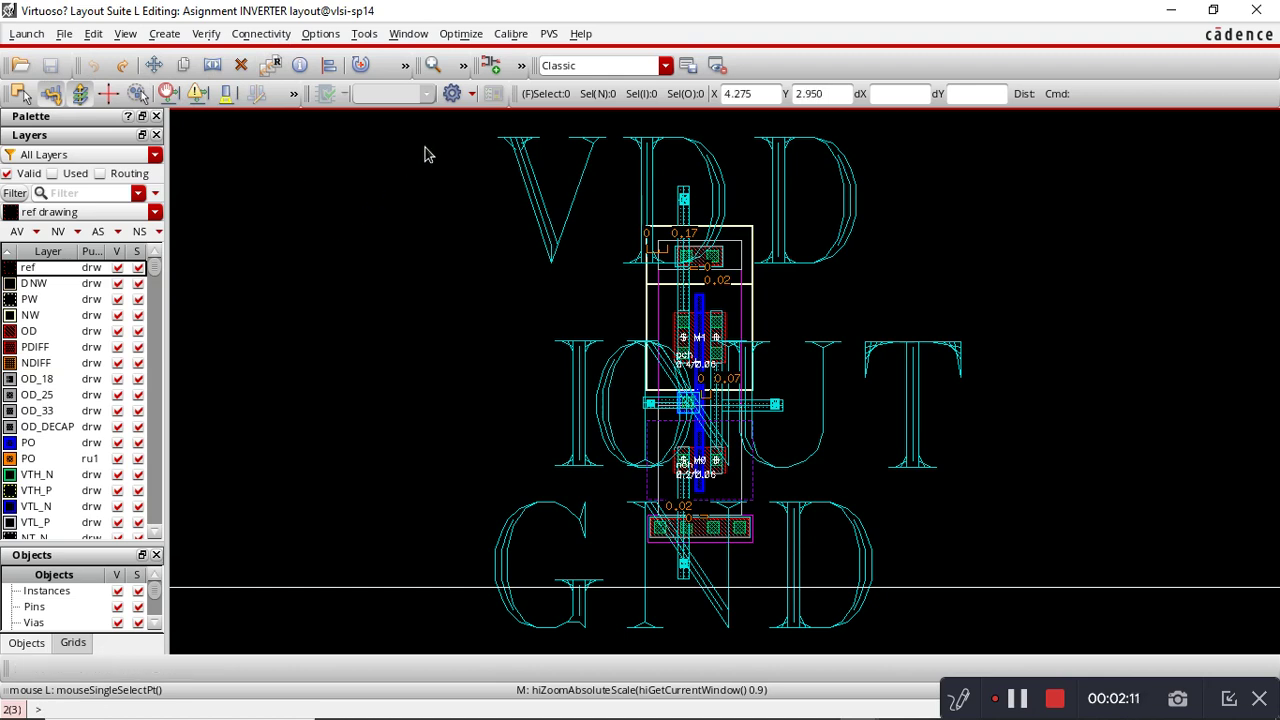
Open the Calibre menu in the INVERTER layout window.
click(512, 36)
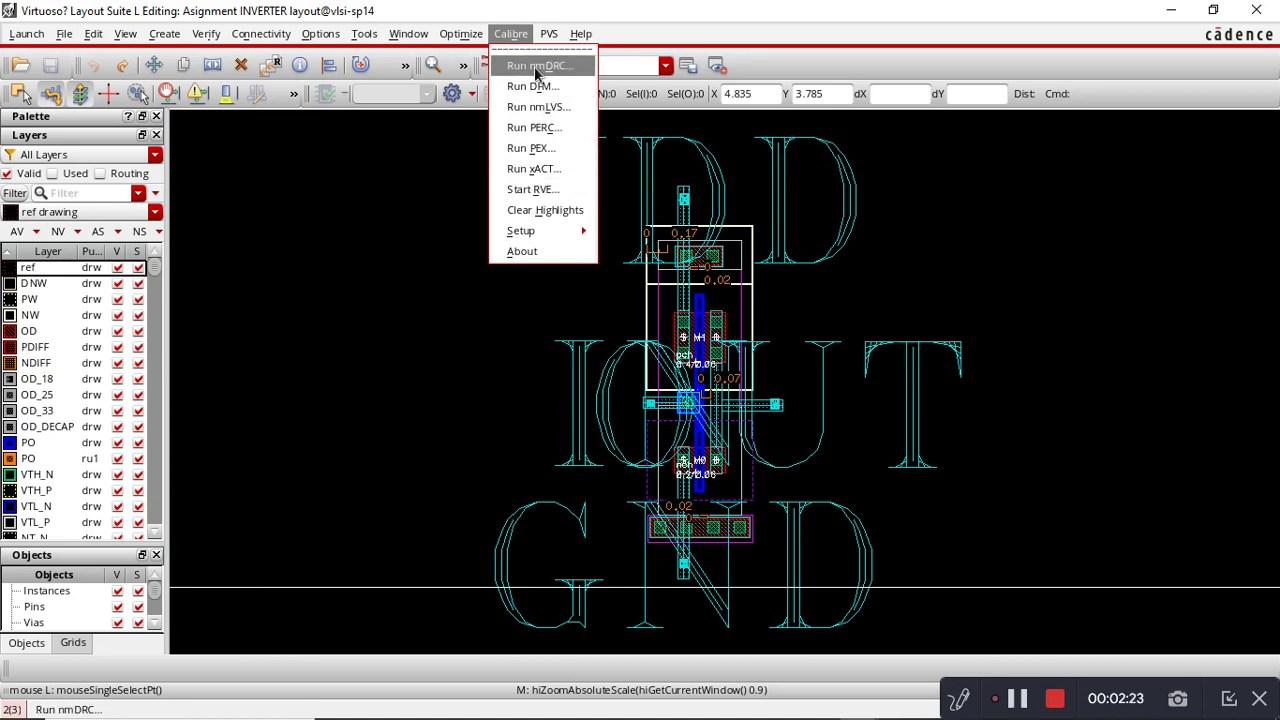
Start the Calibre nmDRC setup and browse for the drc_inv runset file.
click(537, 66)
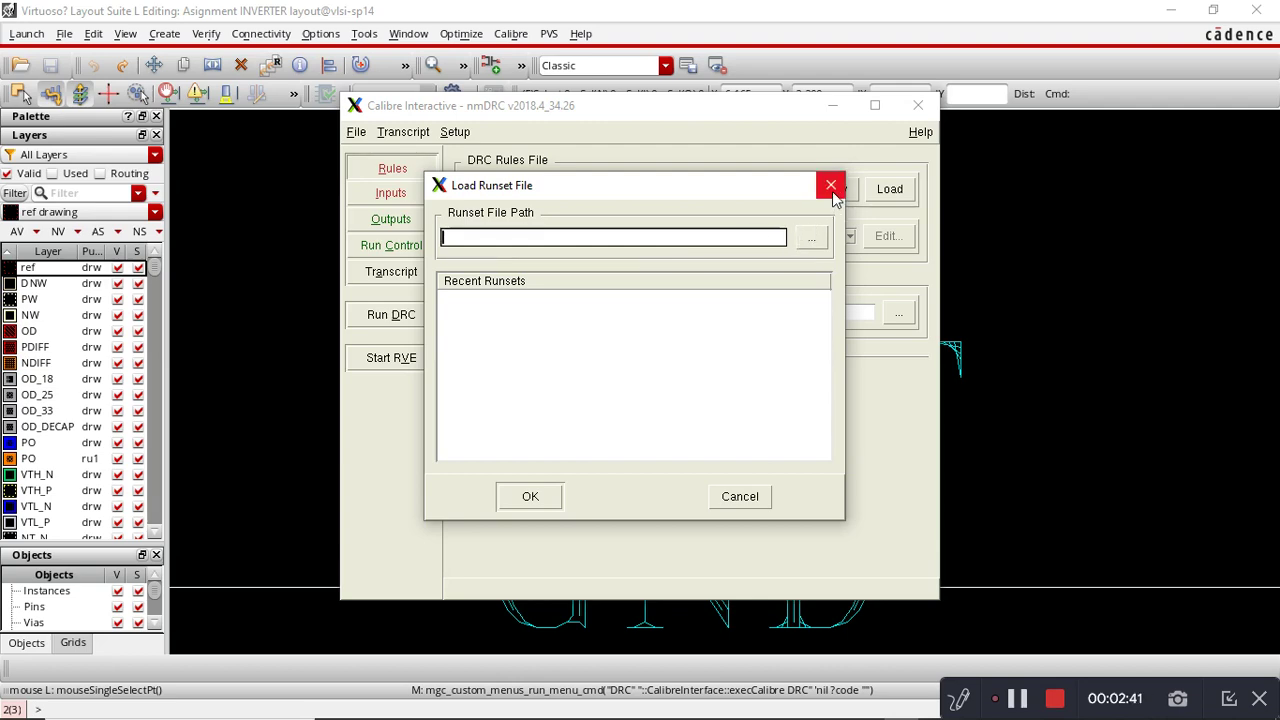
click(814, 245)
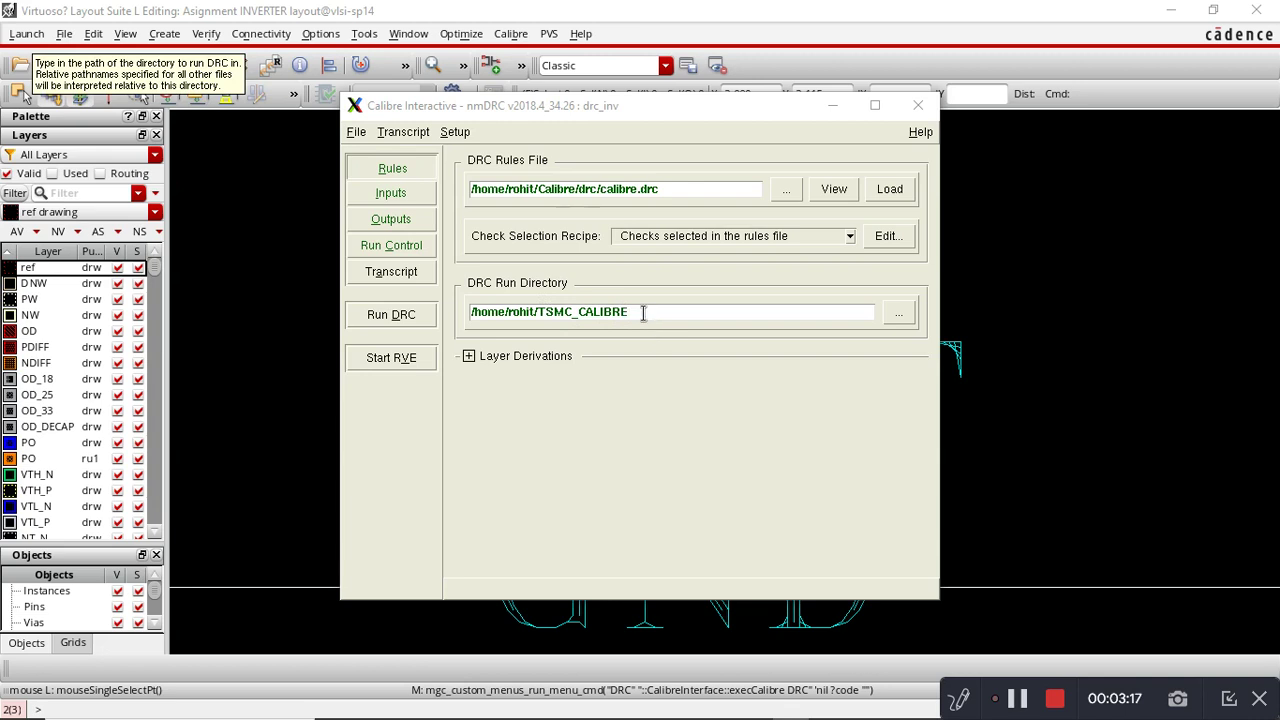
Show the DRC Outputs settings, then run DRC, overwriting the existing INVERTER layout database.
click(401, 224)
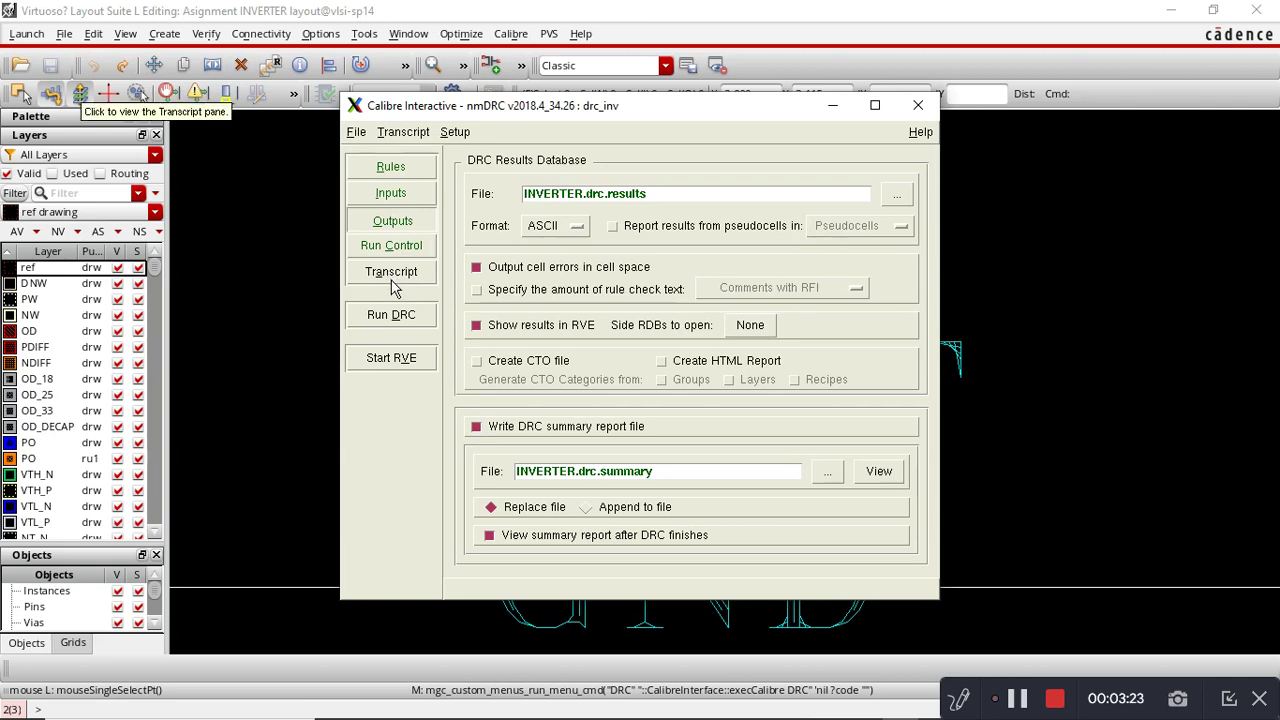
click(405, 322)
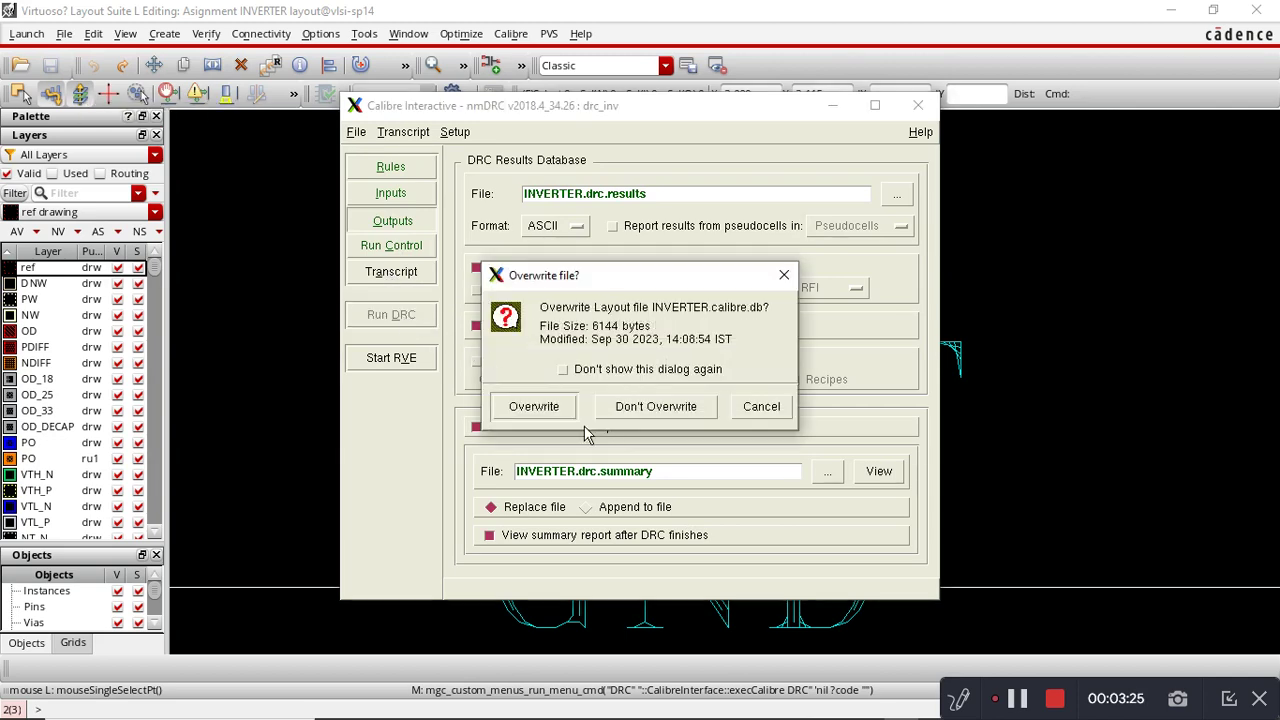
click(533, 406)
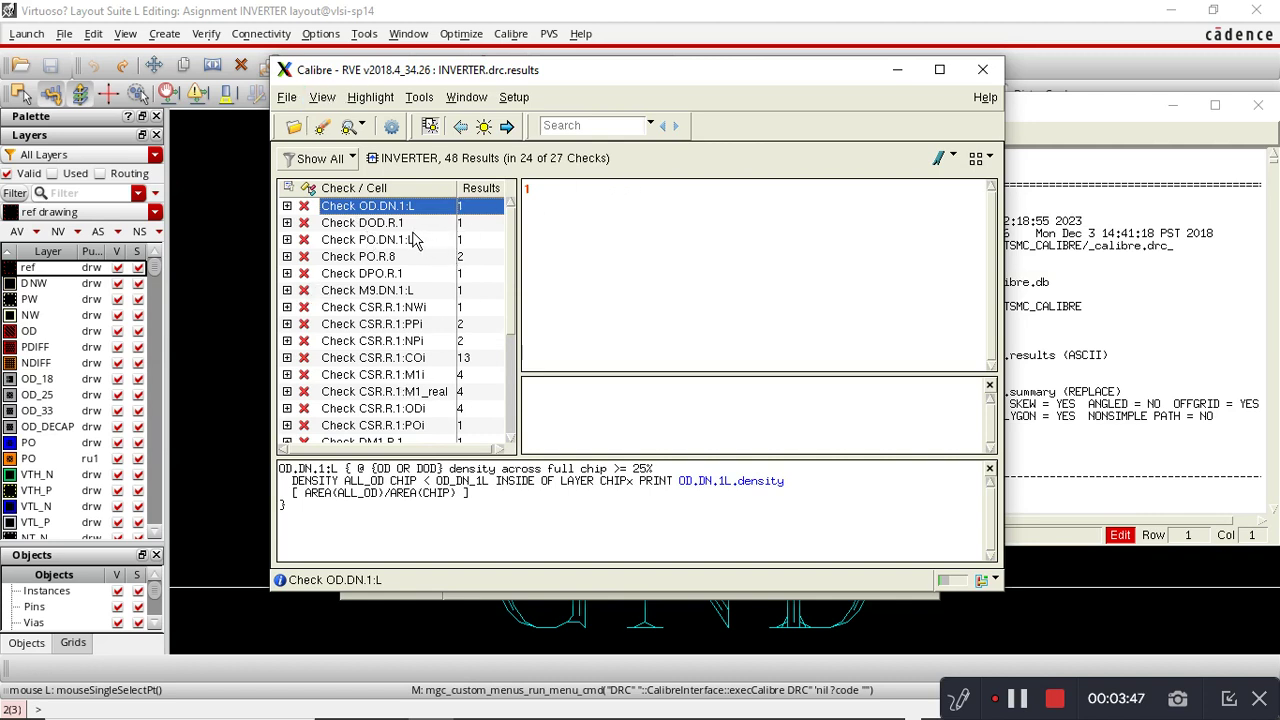
Inspect the PO.R.8, DM8.R.1 and ESD.WARN.1 results and highlight ESD.WARN.1 in the layout.
scroll(458, 310, down, 2)
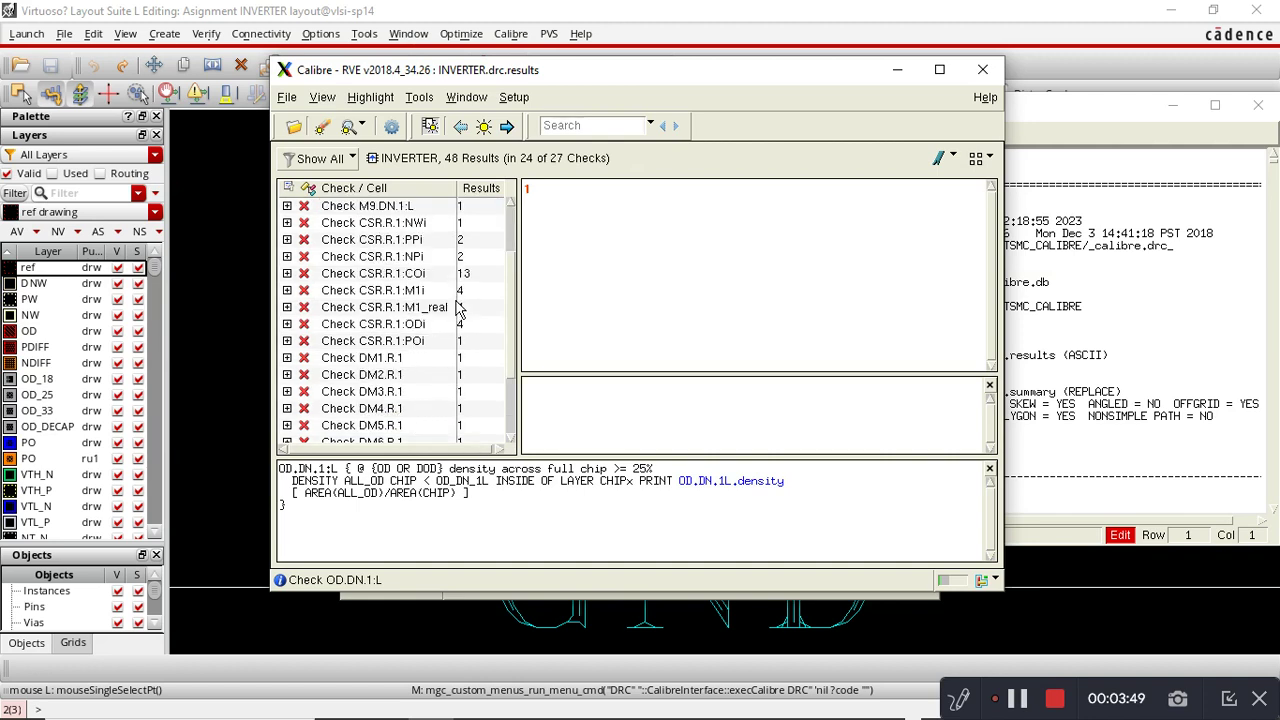
scroll(393, 272, up, 2)
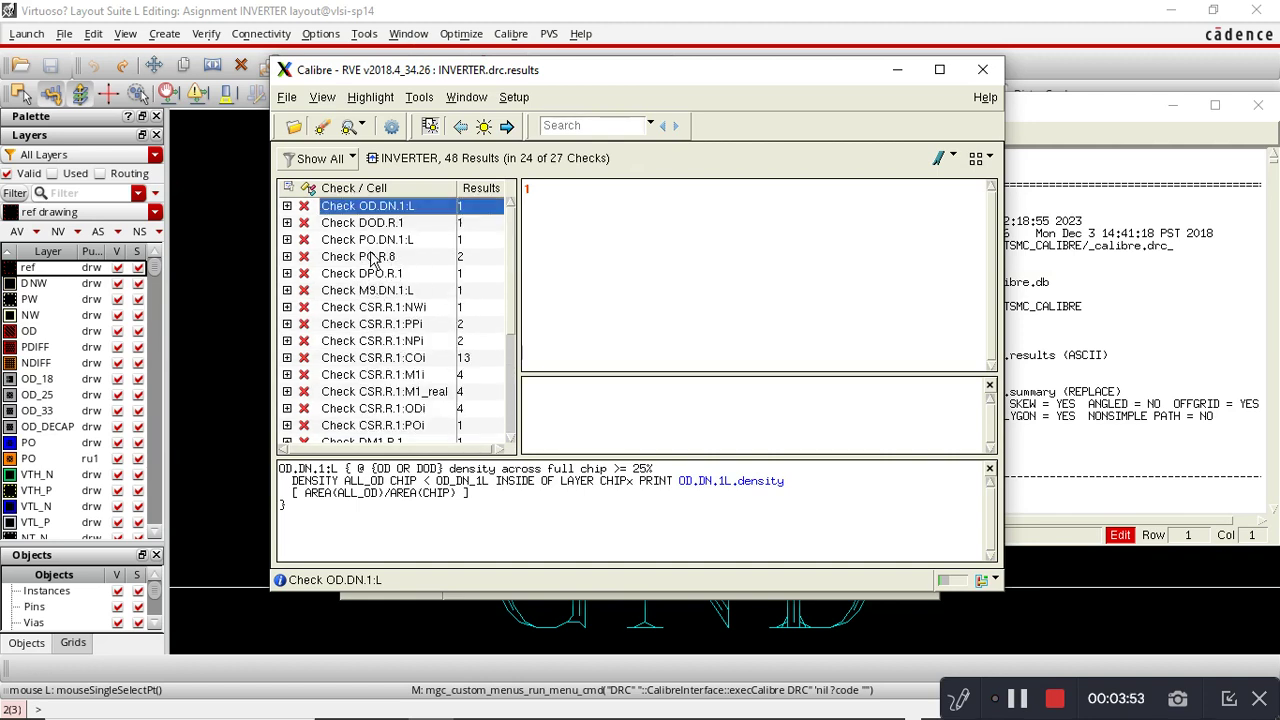
click(373, 258)
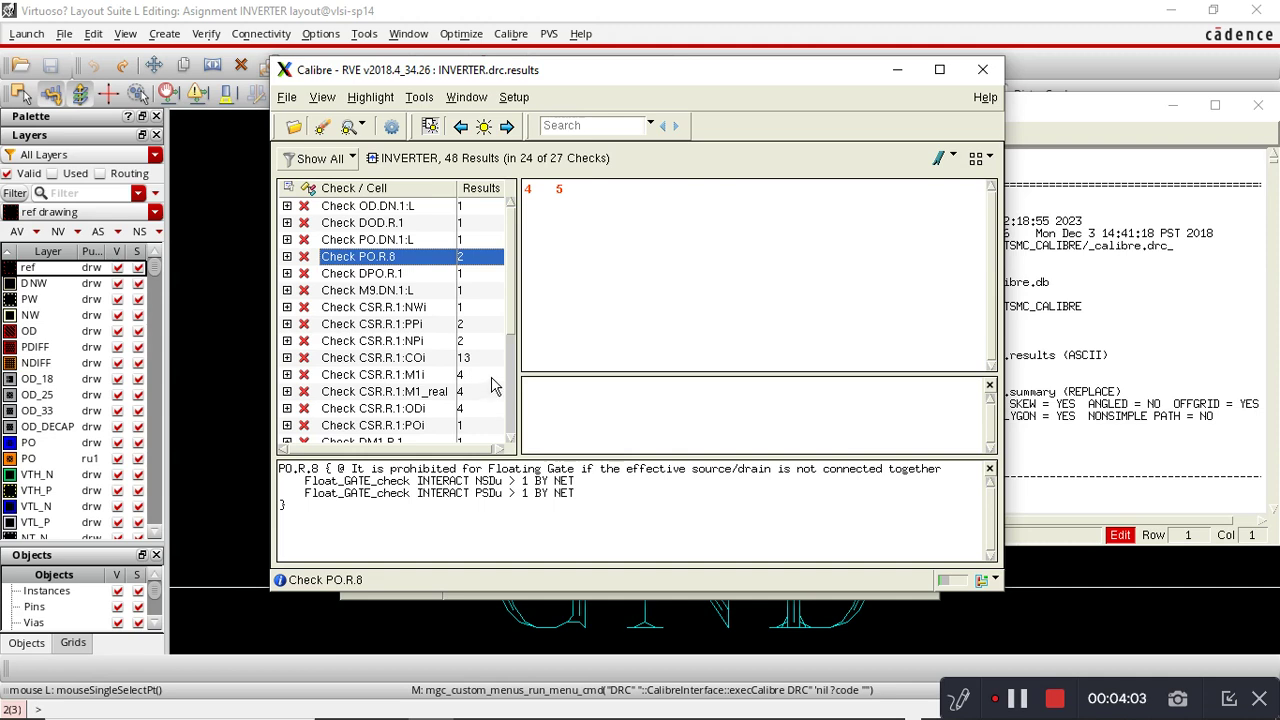
scroll(492, 385, down, 4)
click(372, 376)
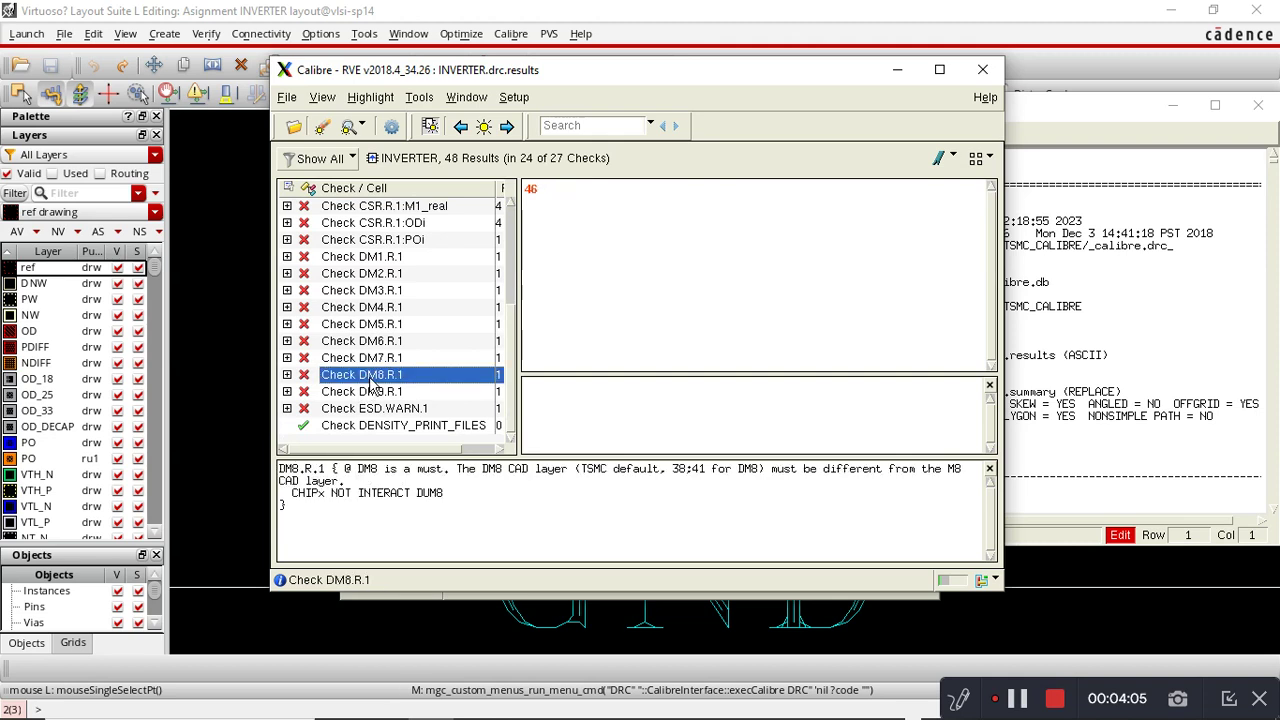
click(380, 409)
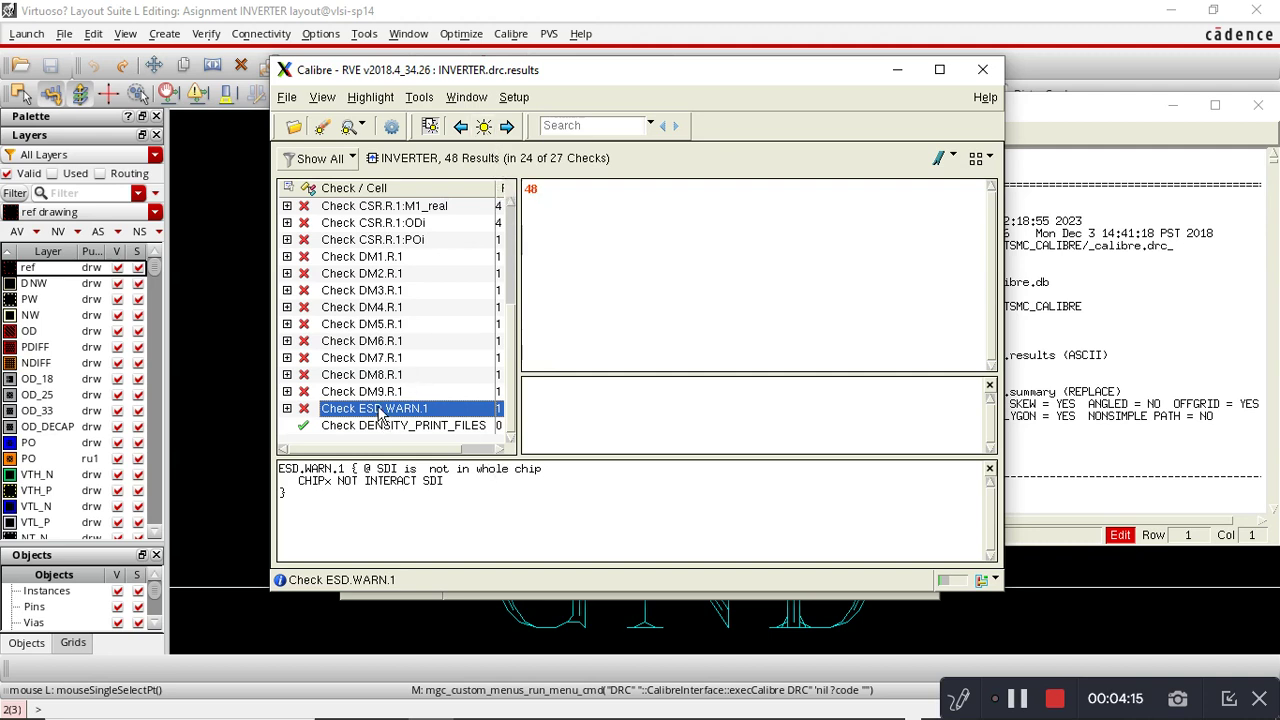
click(486, 128)
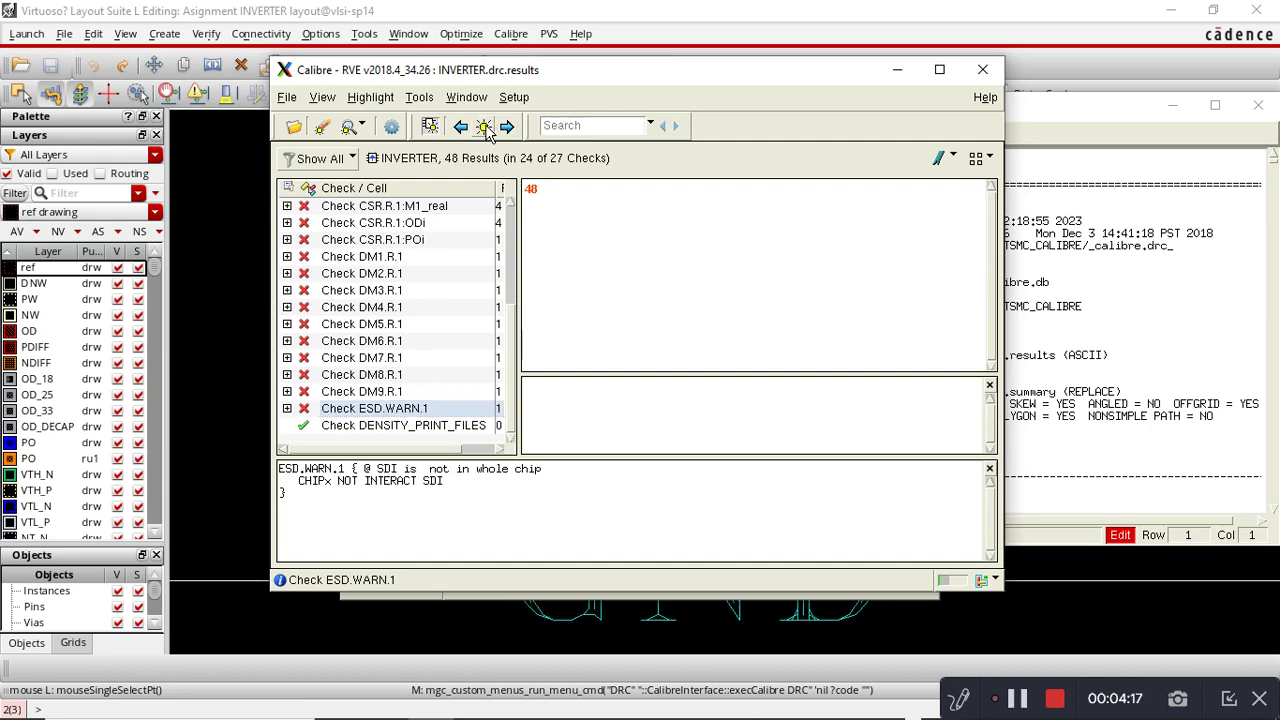
Minimize the DRC results viewer, the DRC summary report and the nmDRC setup window.
click(897, 69)
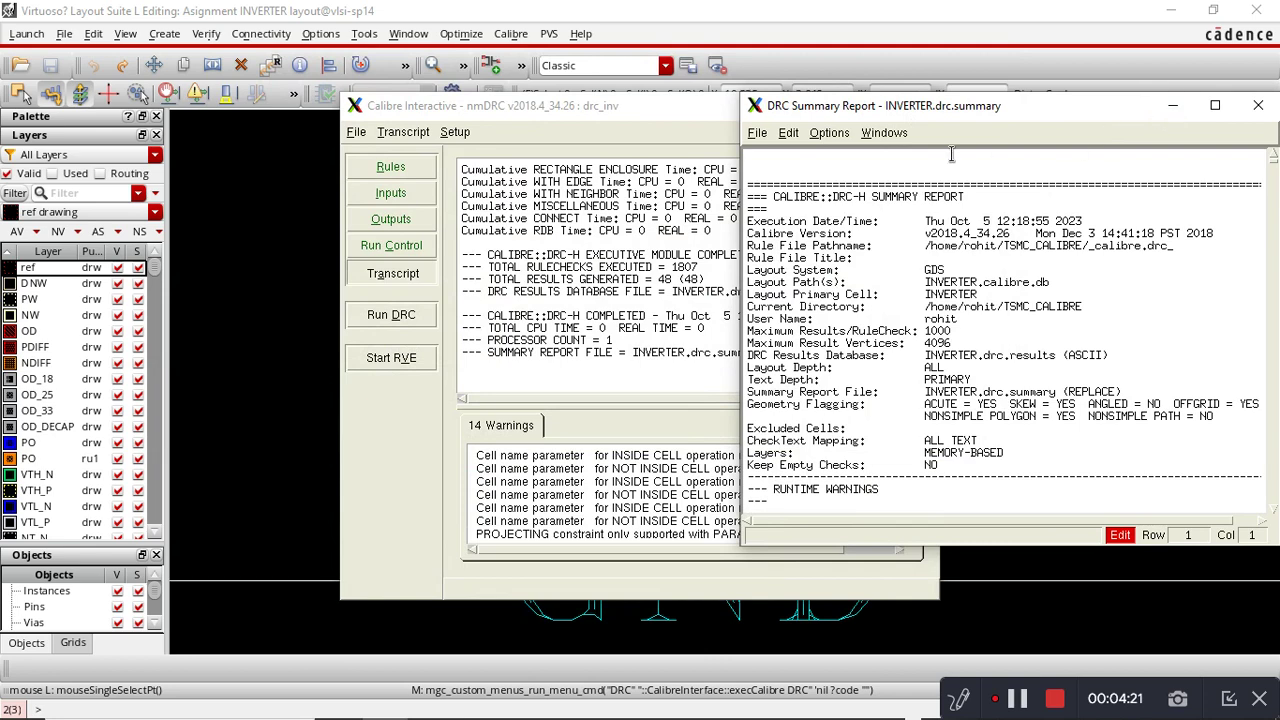
click(1173, 106)
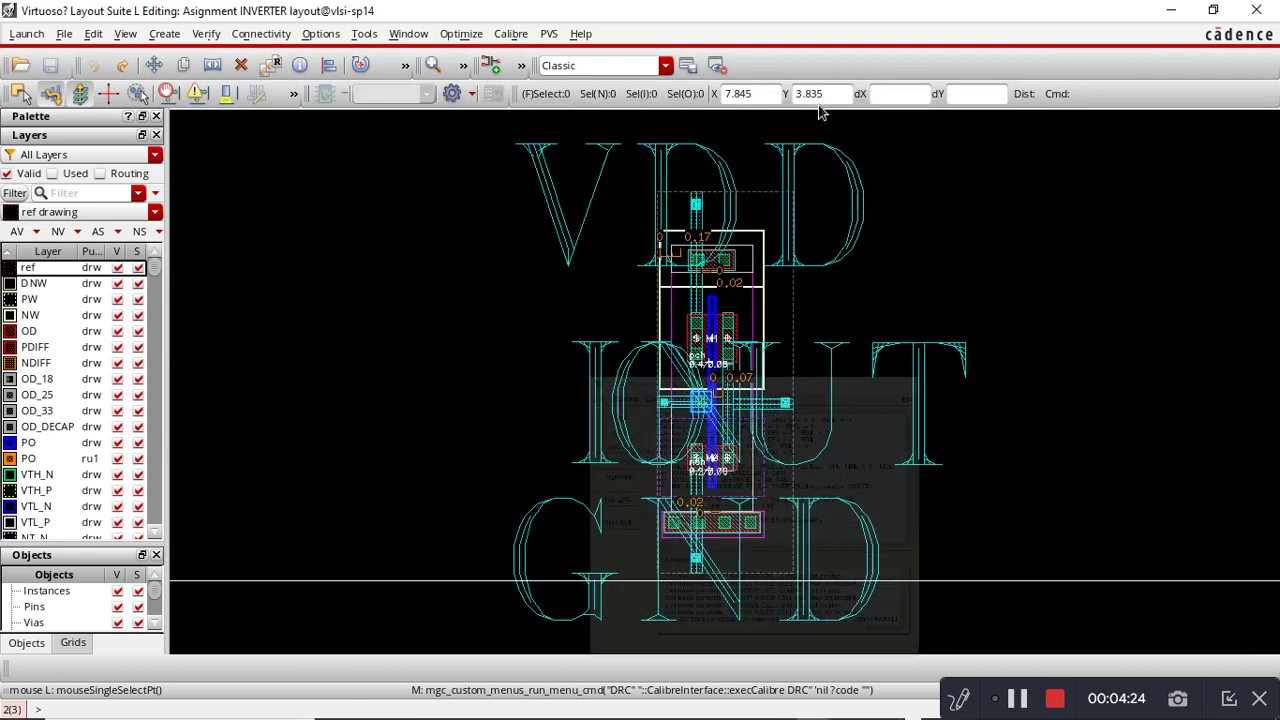
click(832, 105)
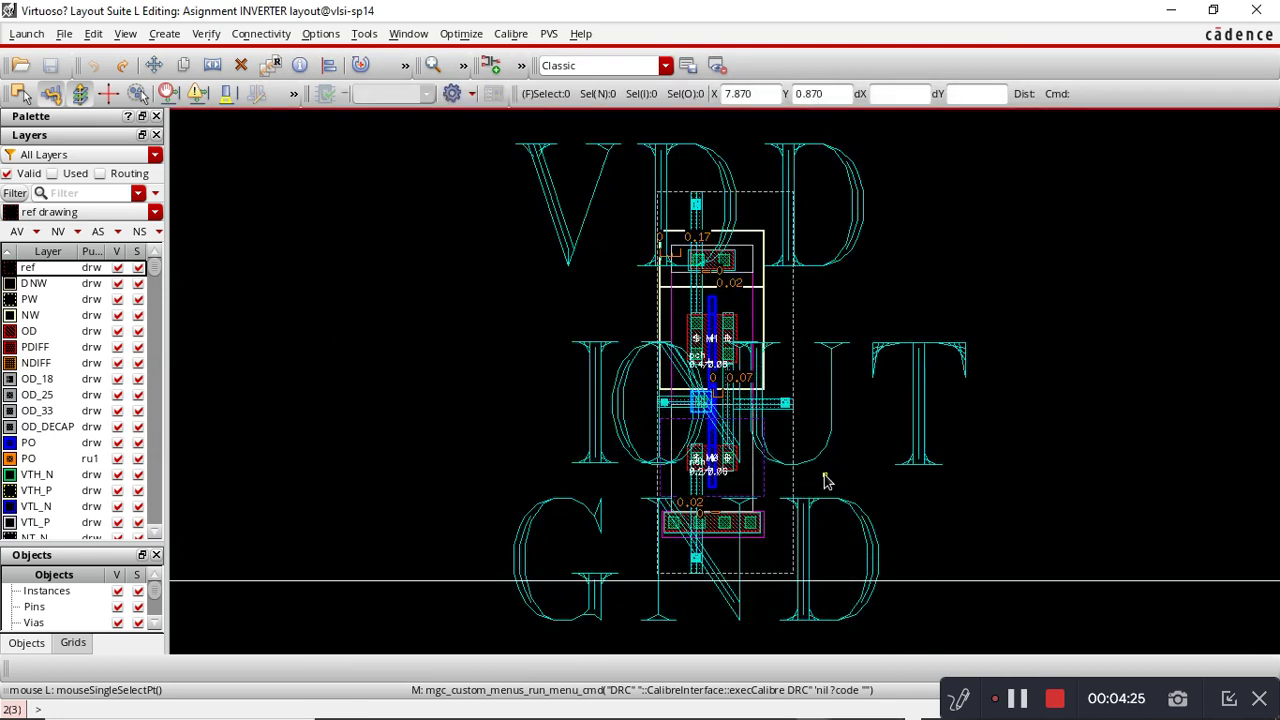
Bring the Virtuoso INVERTER layout window to the front from the taskbar.
mouse_move(897, 708)
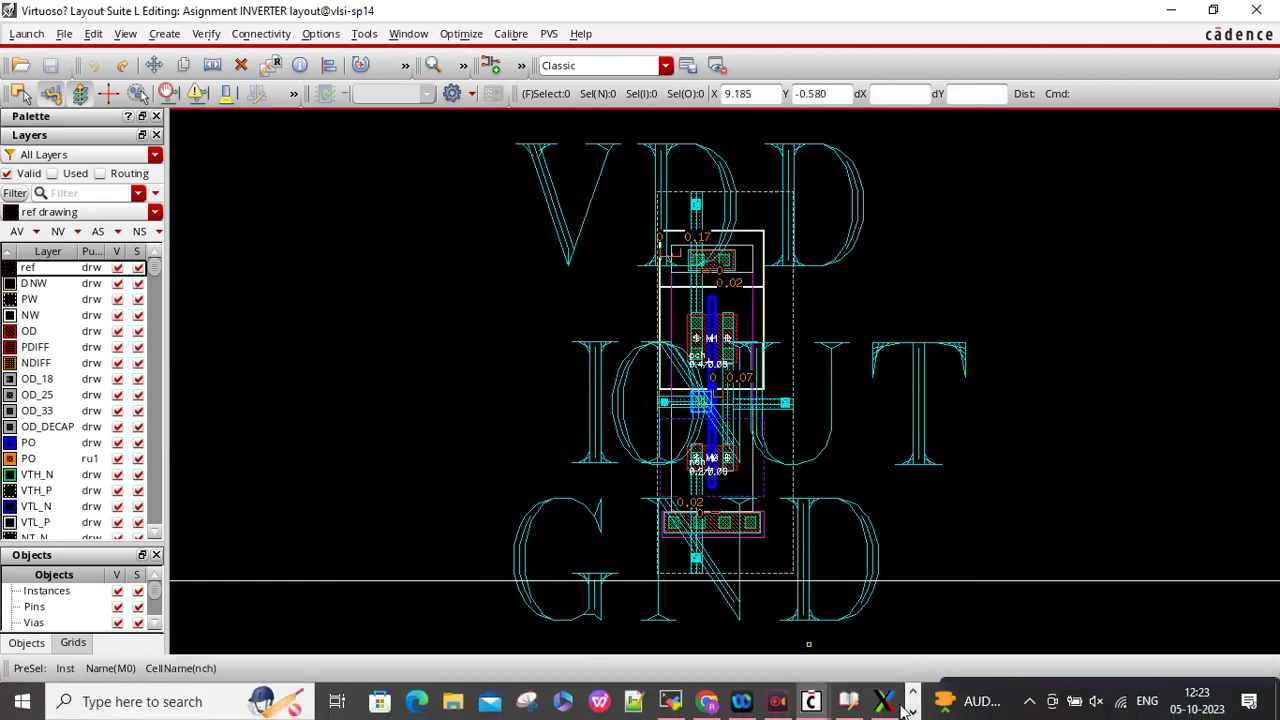
mouse_move(830, 703)
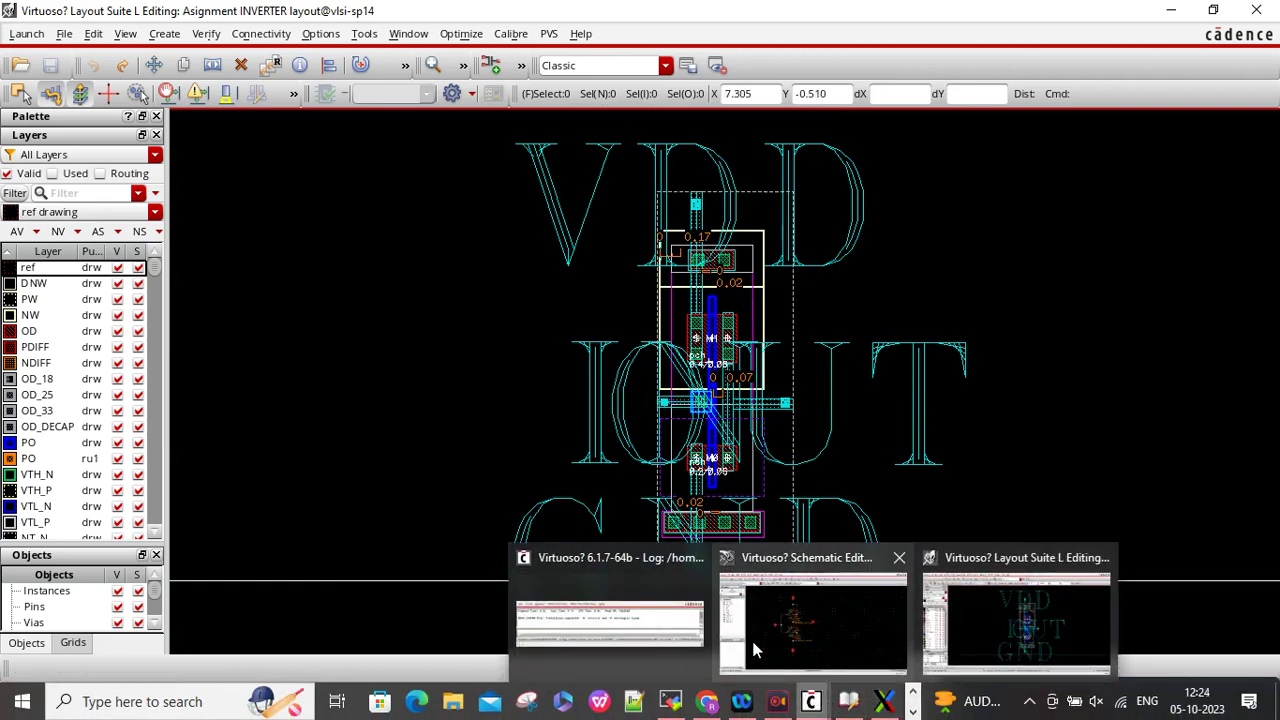
click(957, 610)
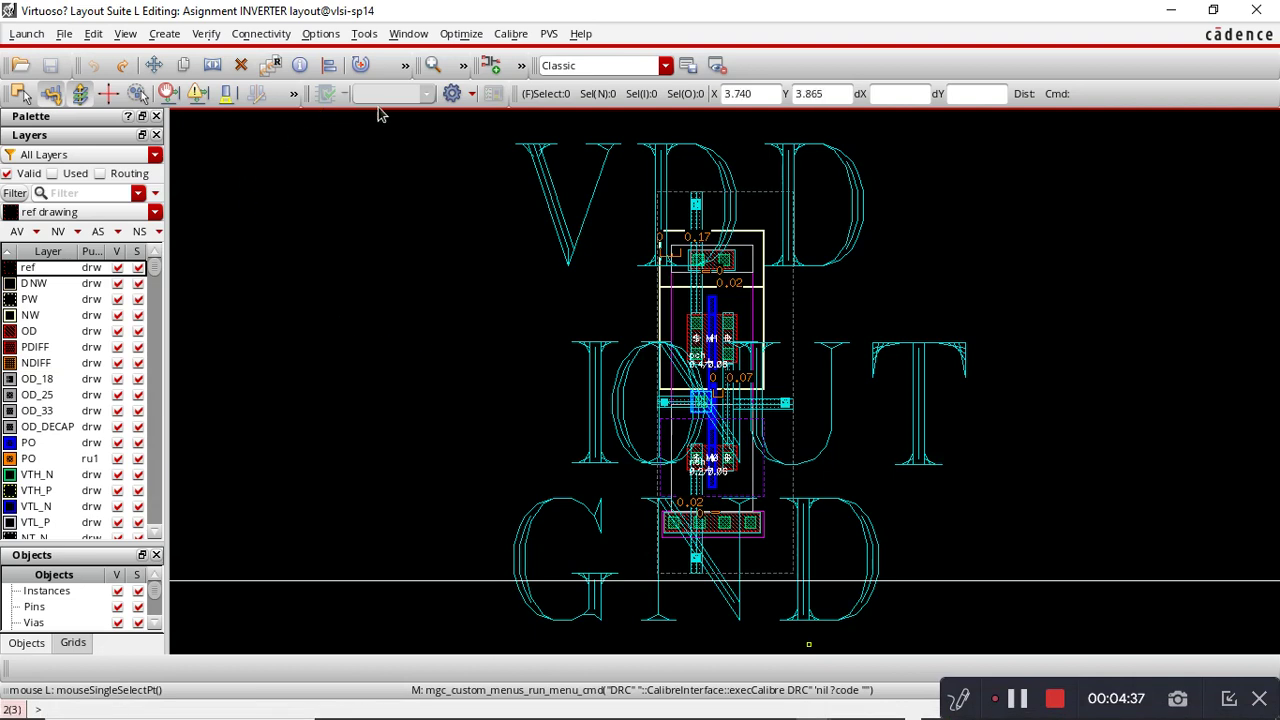
Launch Calibre nmLVS and accept the saved LVS runset.
click(511, 34)
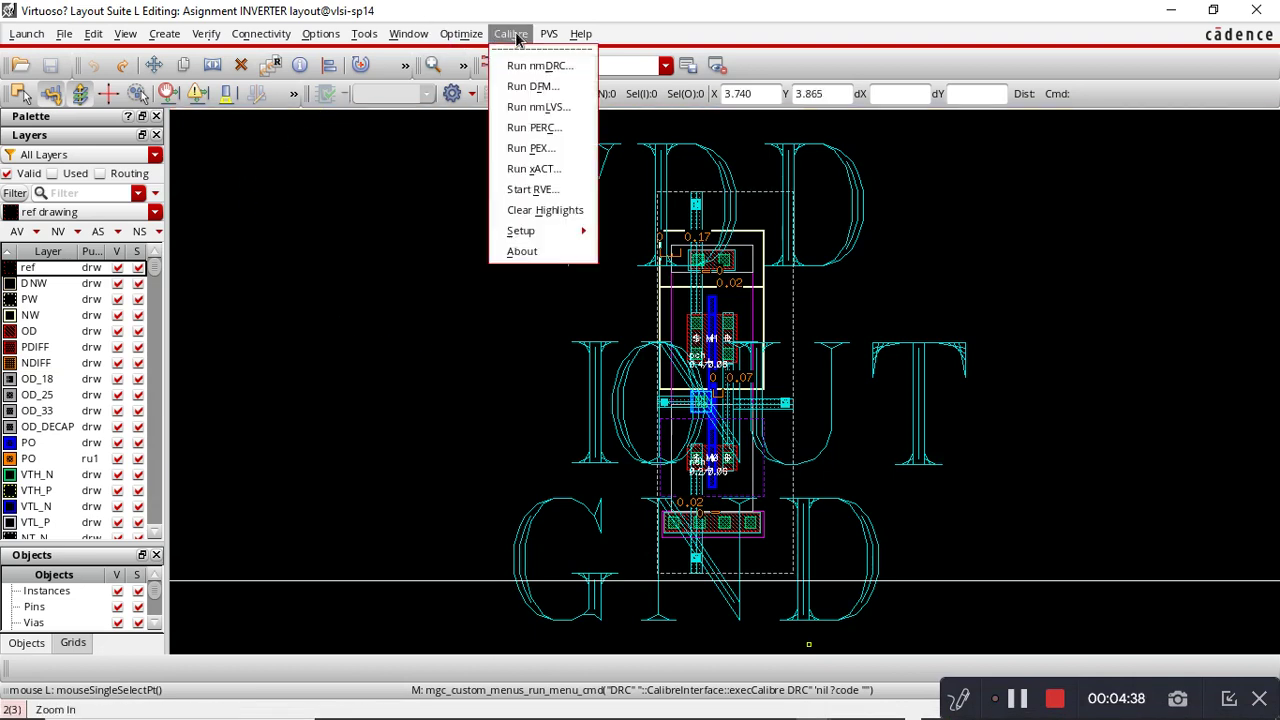
click(530, 107)
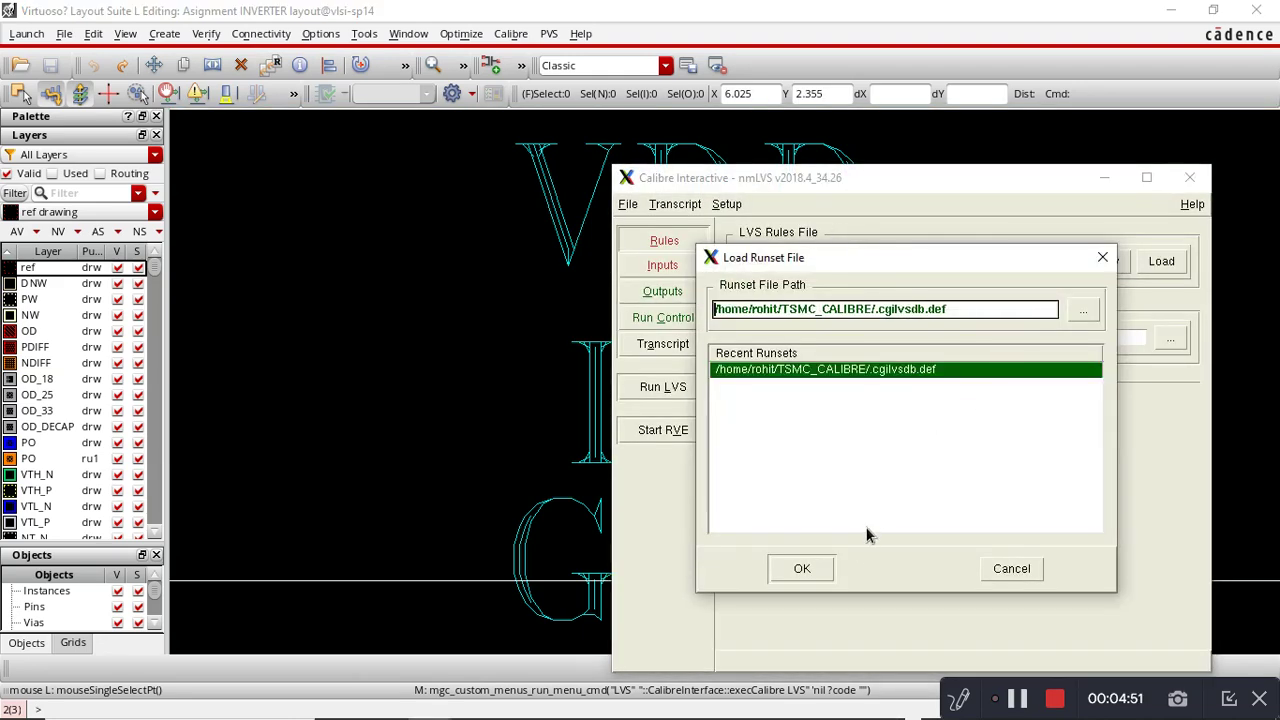
click(802, 570)
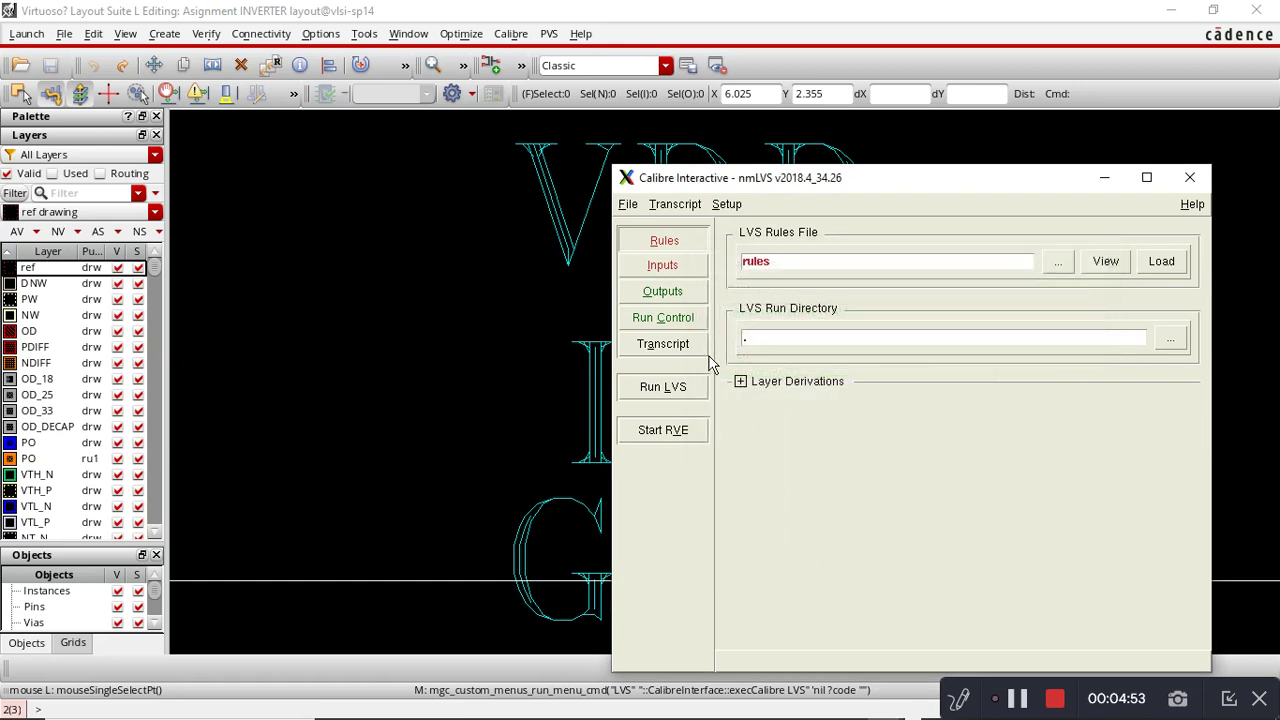
In Rules, trim the duplicated folder so the LVS run directory reads TSMC_CALIBRE.
click(685, 240)
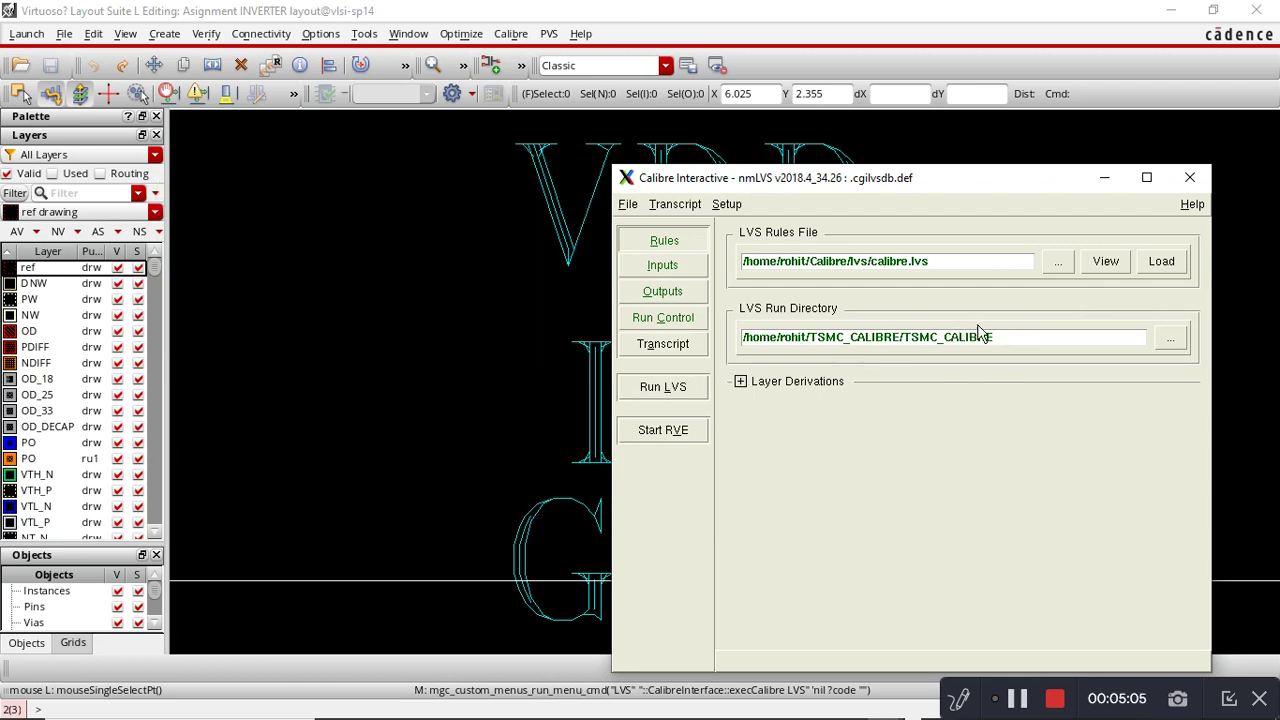
click(1021, 336)
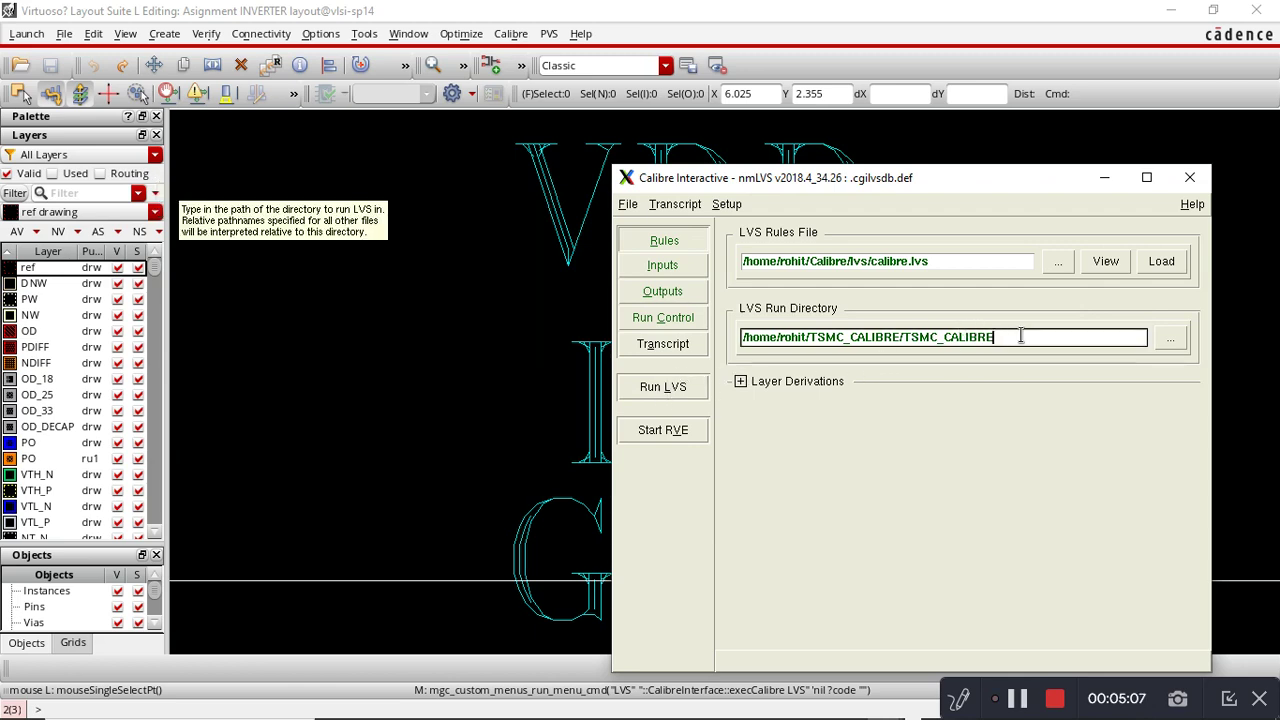
key(BackSpace)
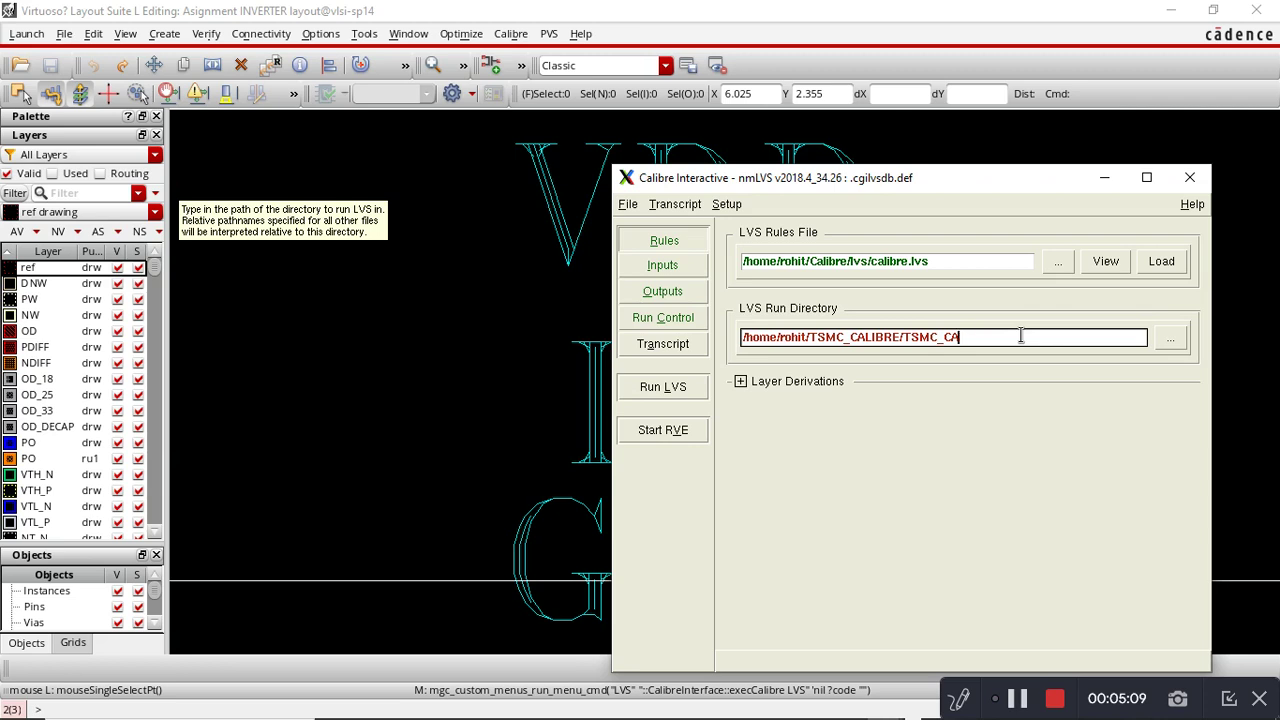
key(BackSpace)
key(BackSpace)
key(BackSpace)
key(BackSpace)
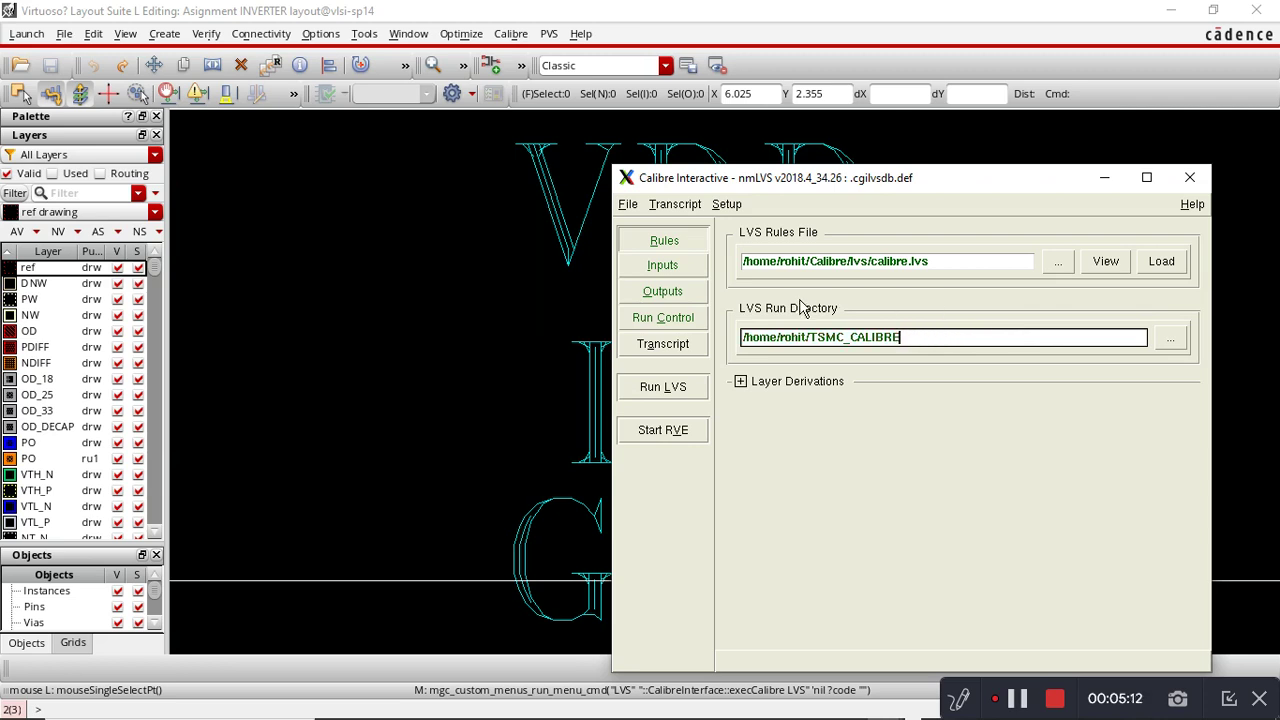
Run LVS, overwriting INVERTER.calibre.db, confirm CORRECT, then close RVE and the LVS report.
click(684, 394)
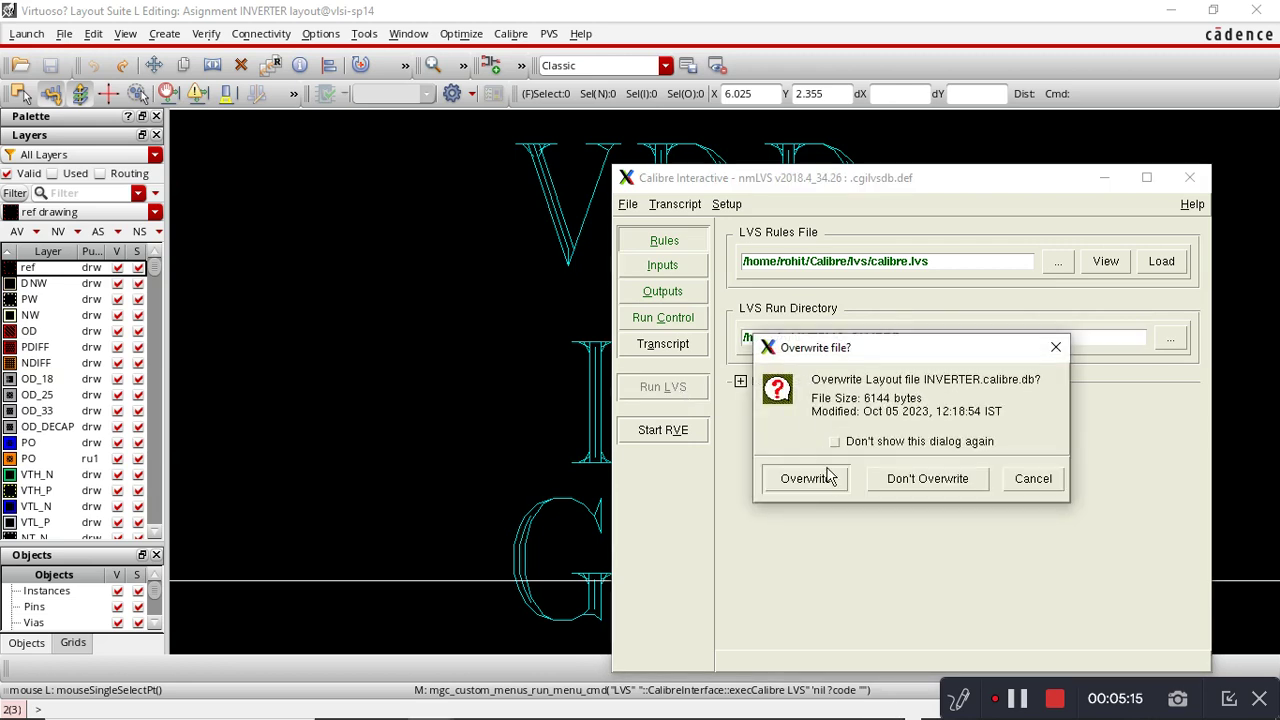
click(808, 478)
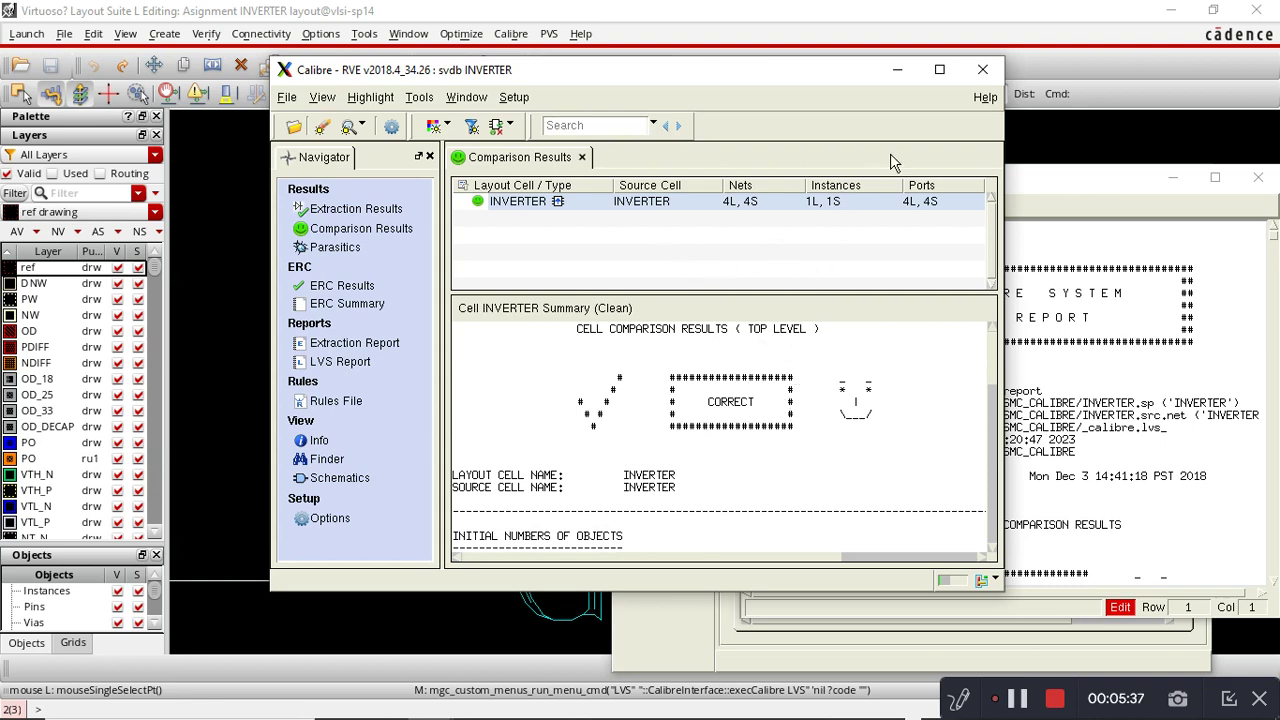
click(982, 78)
click(1257, 178)
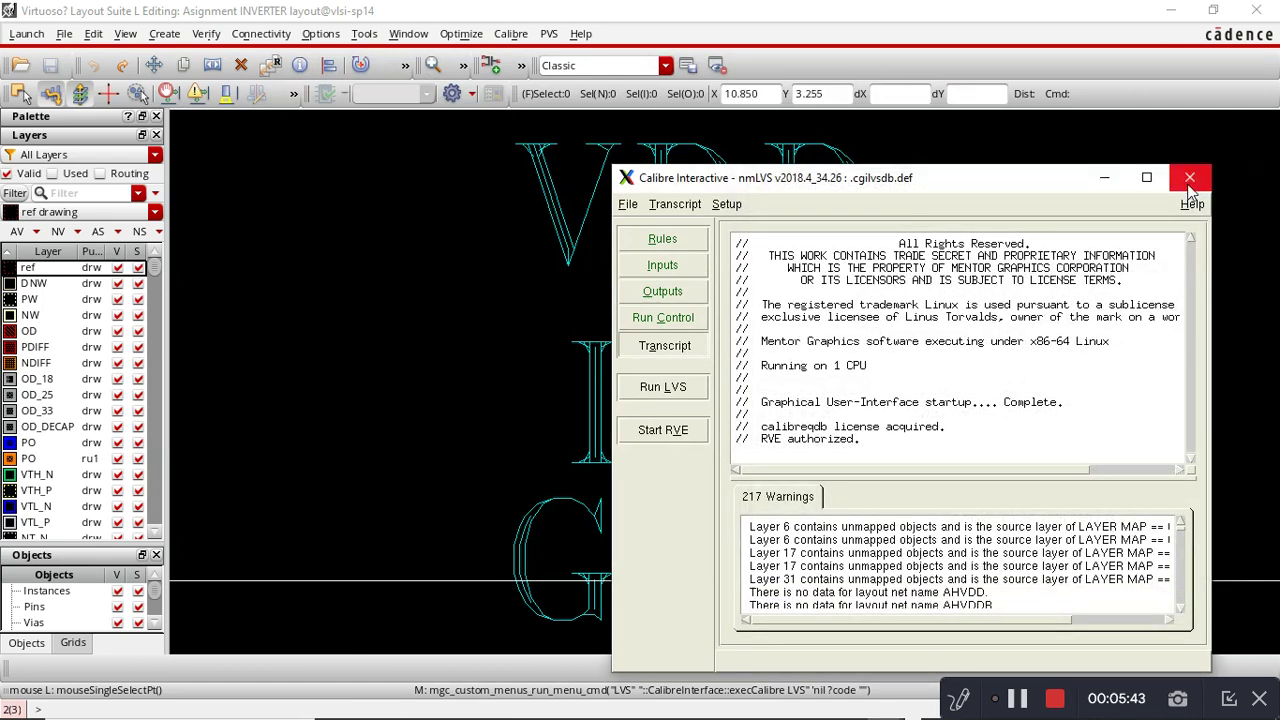
Close the Calibre LVS window, saving the changes to its runset.
click(1189, 180)
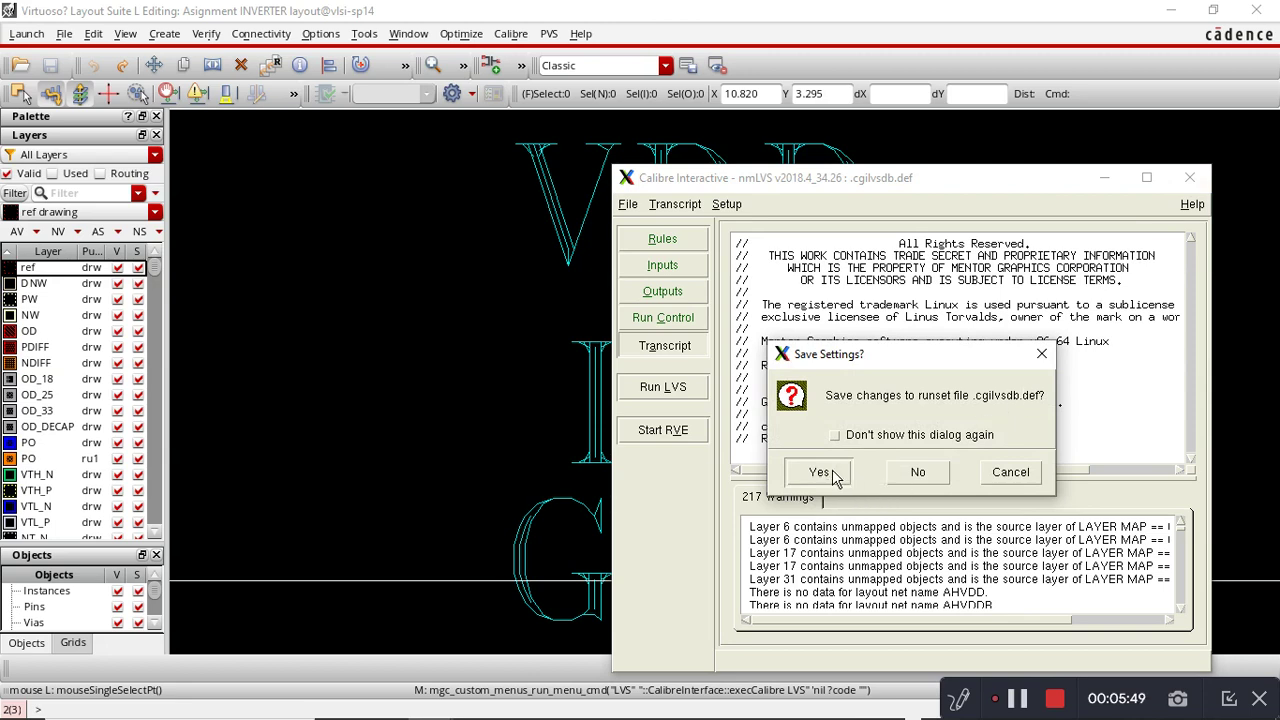
click(836, 476)
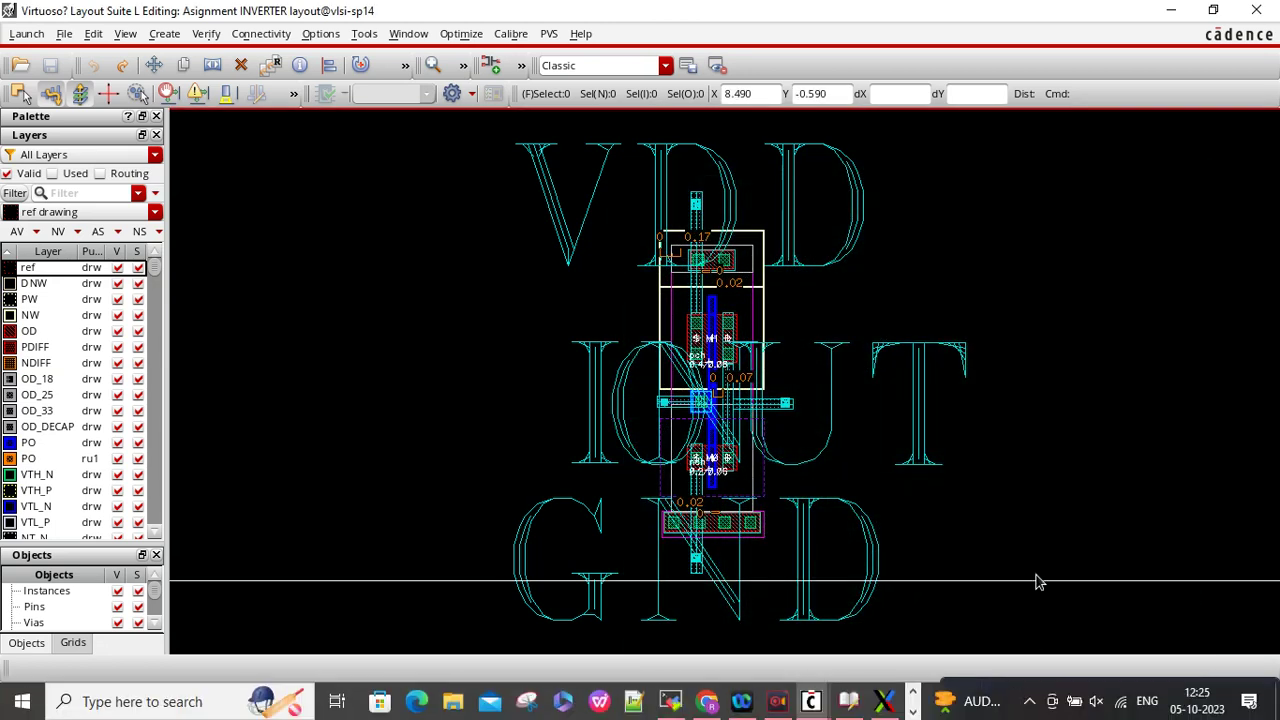
click(1016, 700)
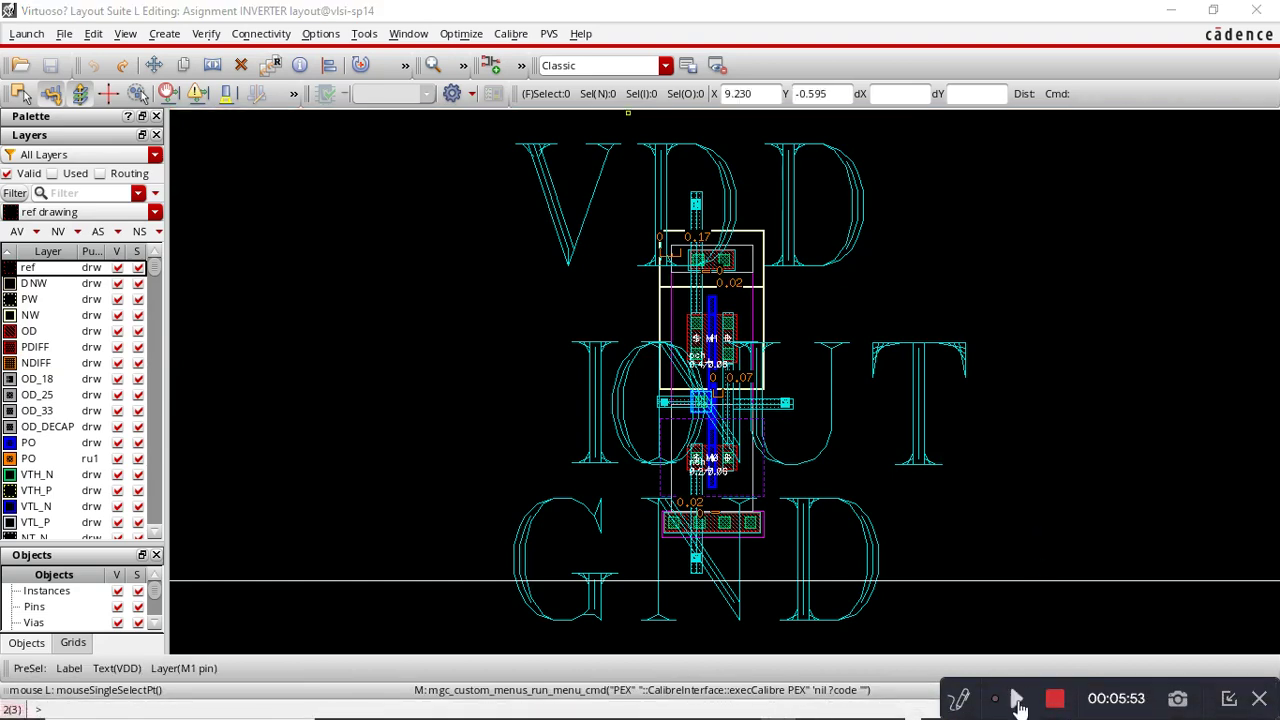
click(1016, 700)
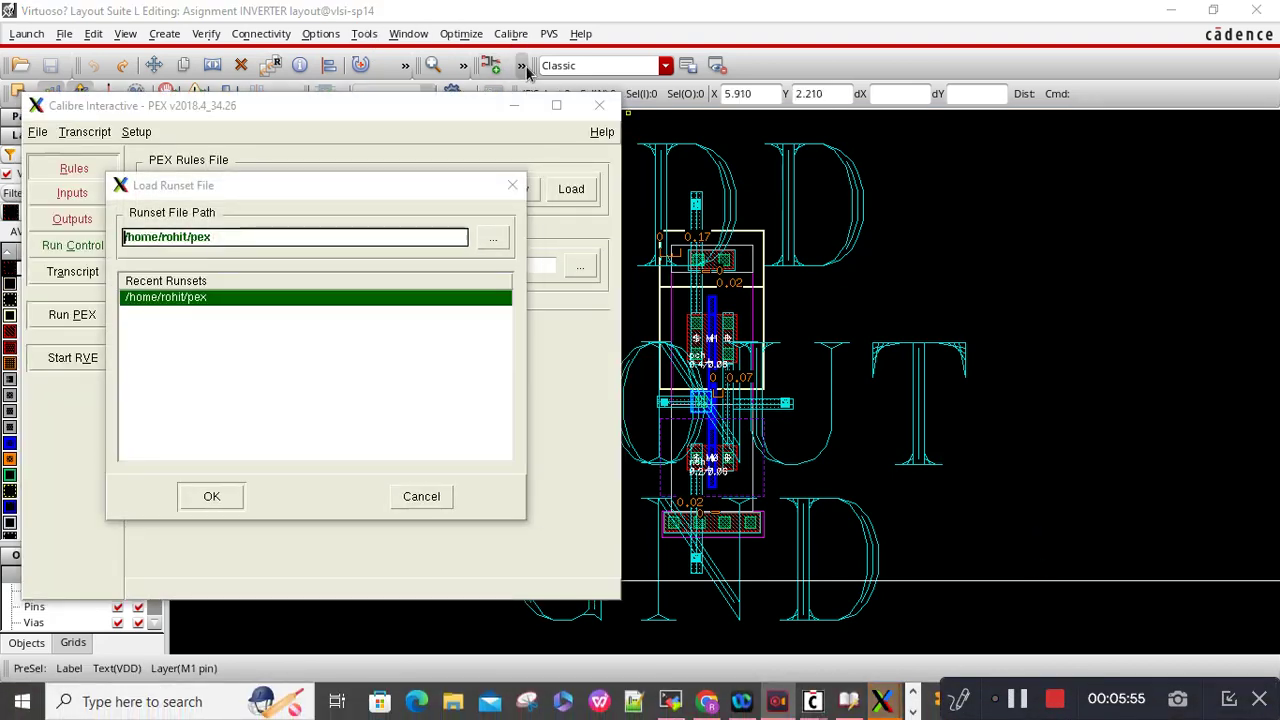
Discard the unsaved PEX settings and relaunch Calibre PEX with the saved pex runset loaded.
click(512, 185)
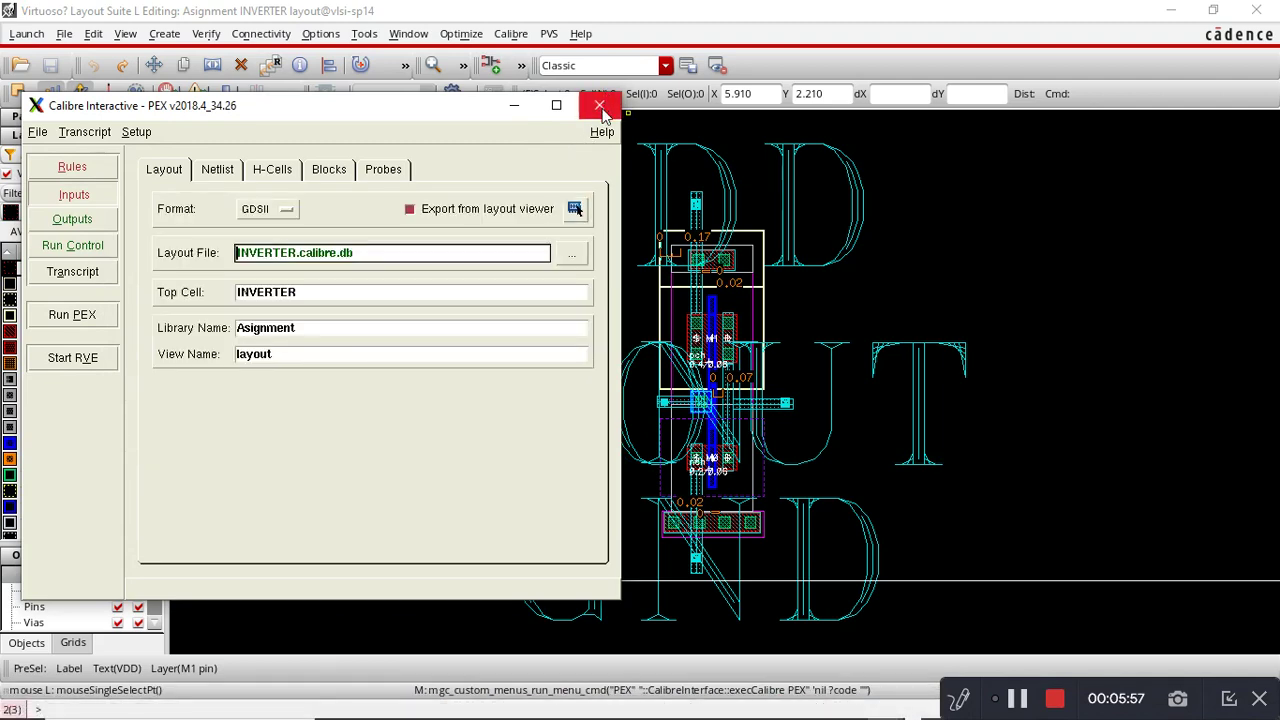
click(602, 104)
click(327, 390)
click(508, 34)
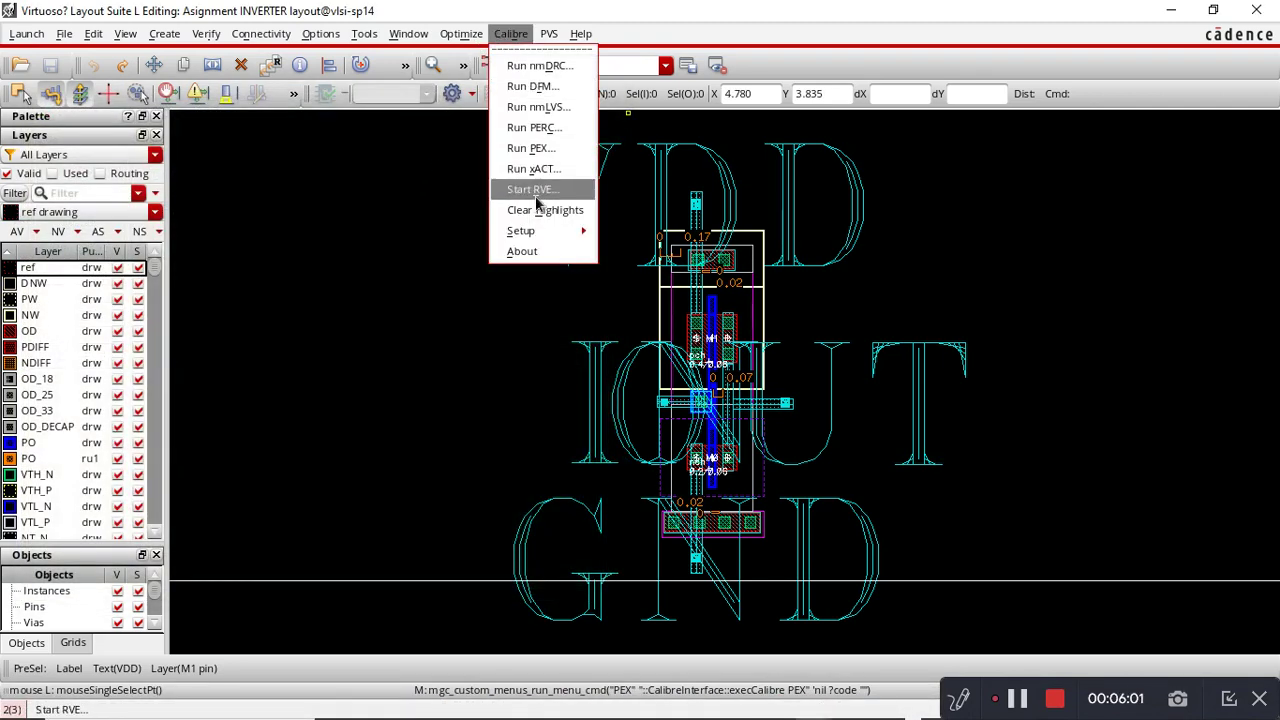
click(540, 150)
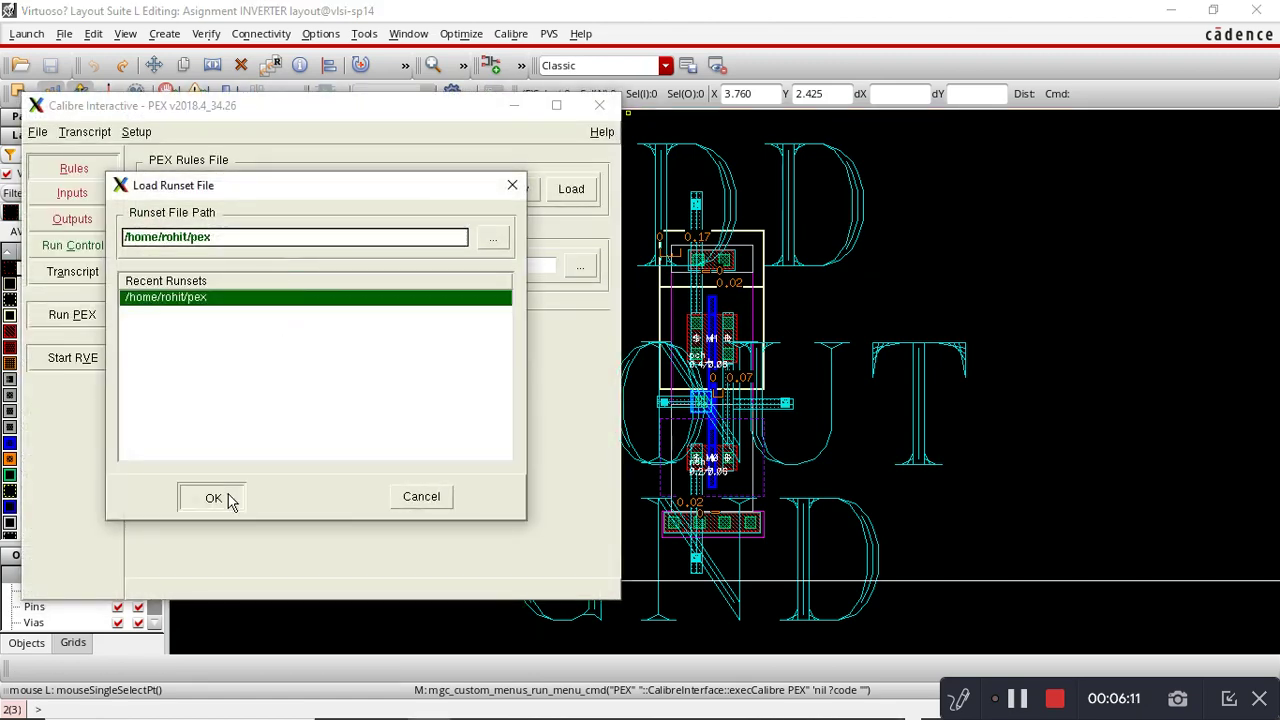
click(230, 500)
click(97, 203)
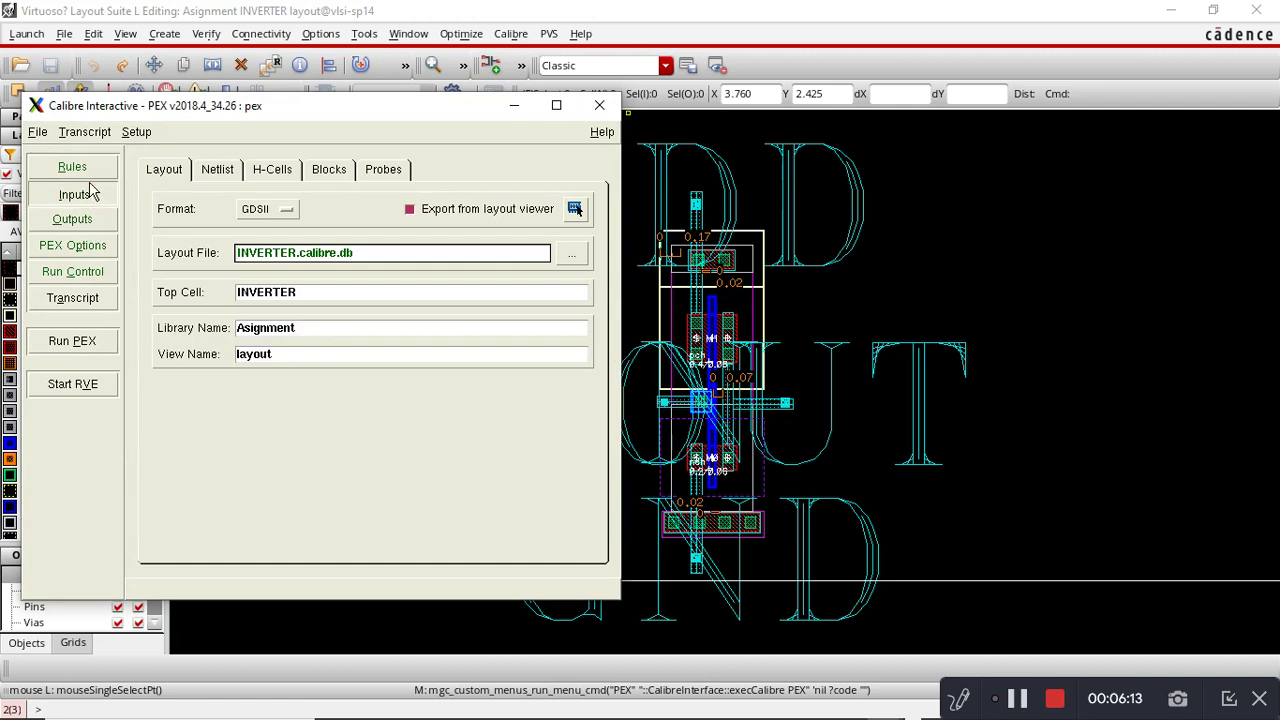
Review the PEX Rules, Inputs and Outputs pages: INVERTER.calibre.db in, DSPF INVERTER.pex.netlist out.
click(90, 168)
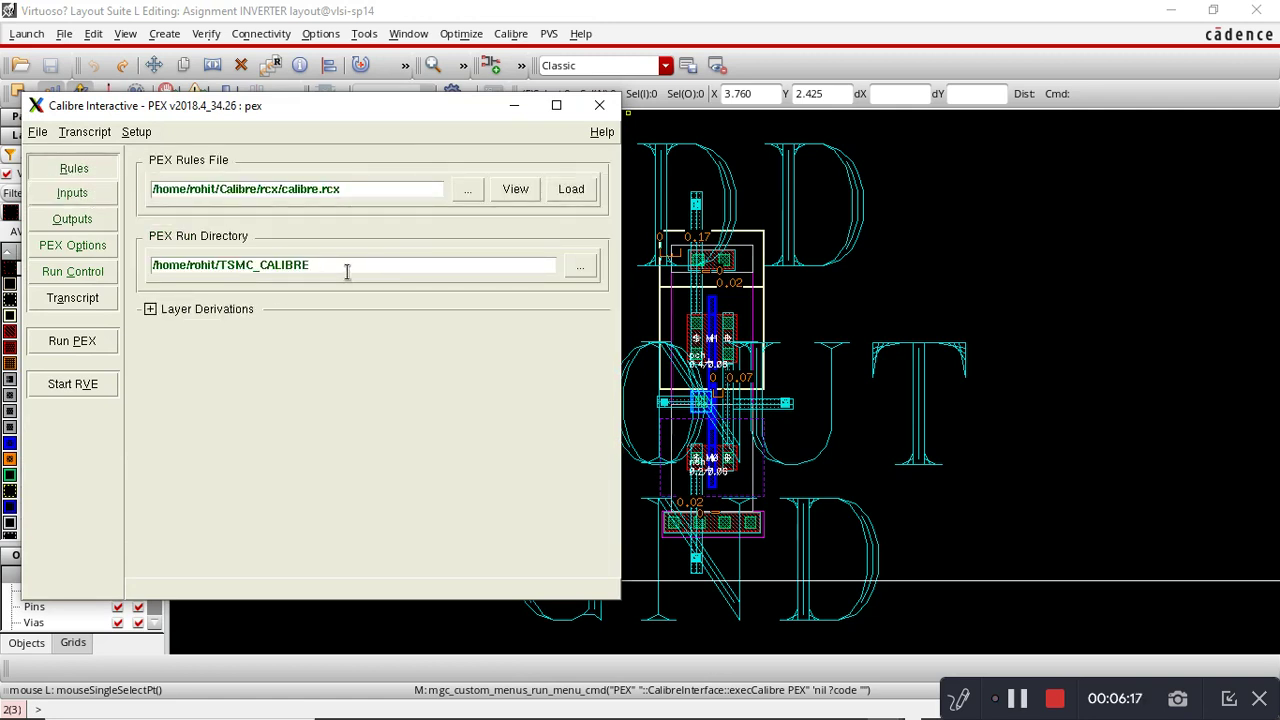
click(100, 196)
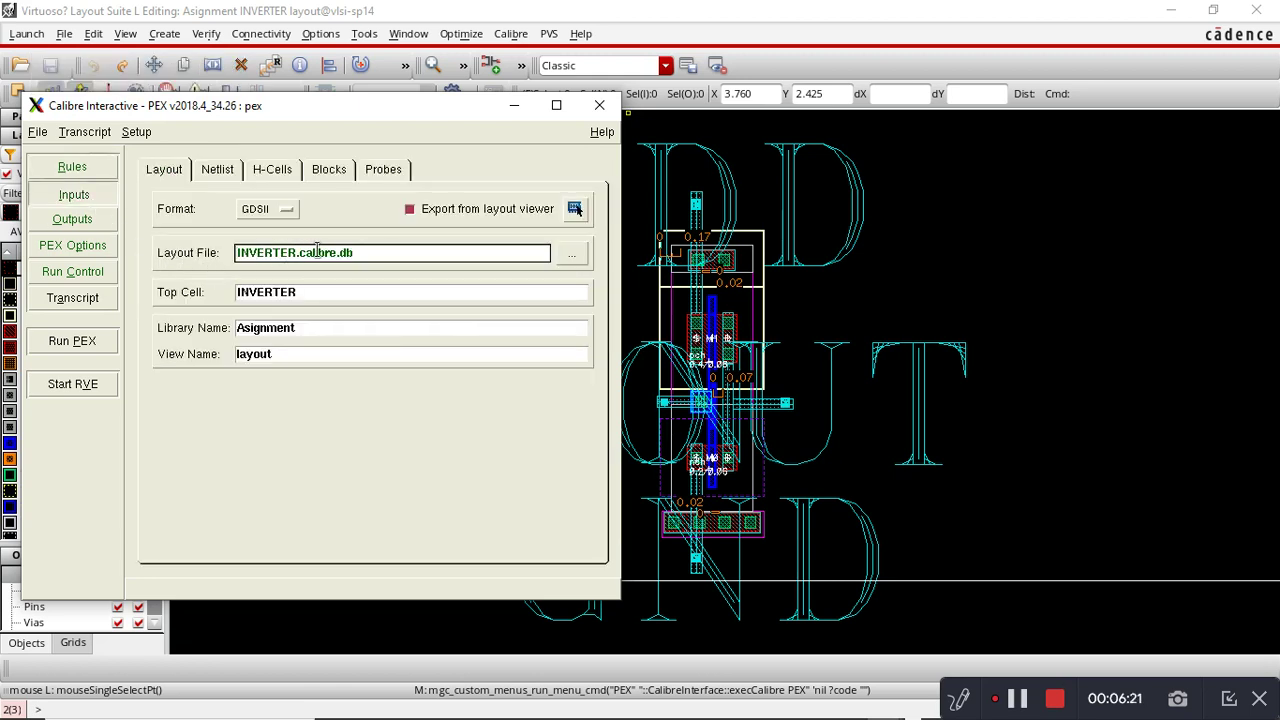
click(86, 223)
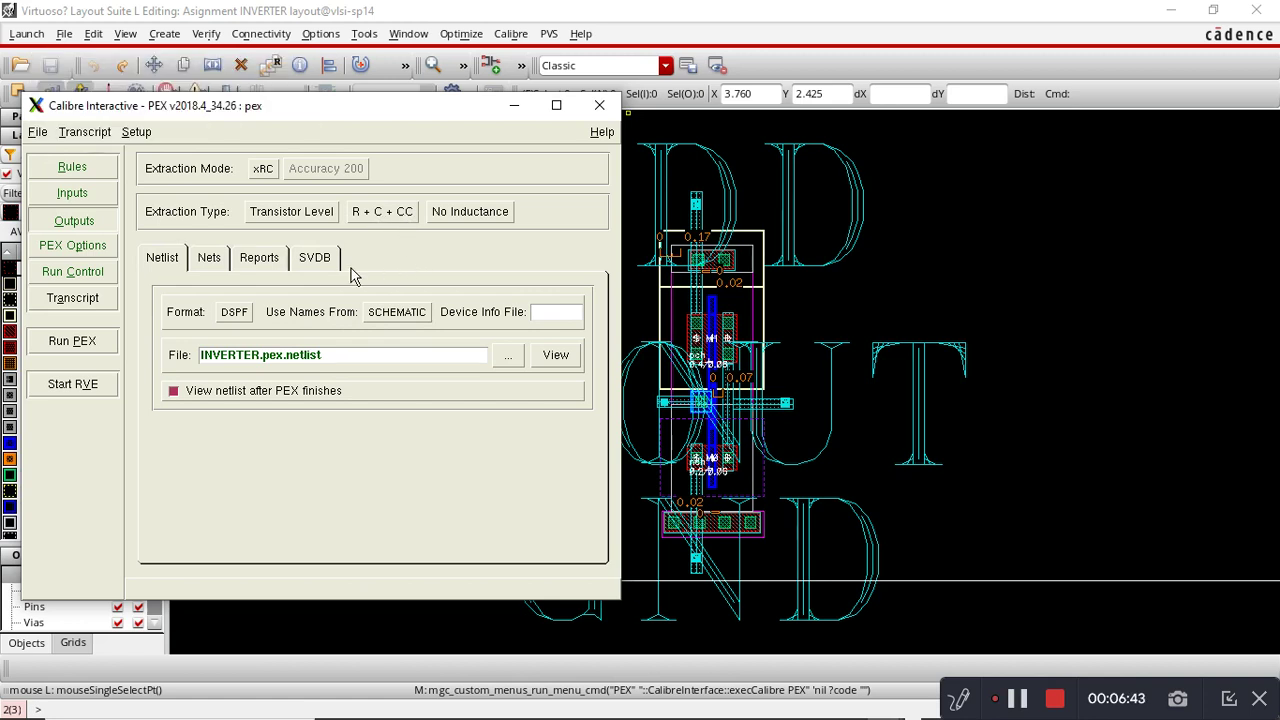
click(100, 198)
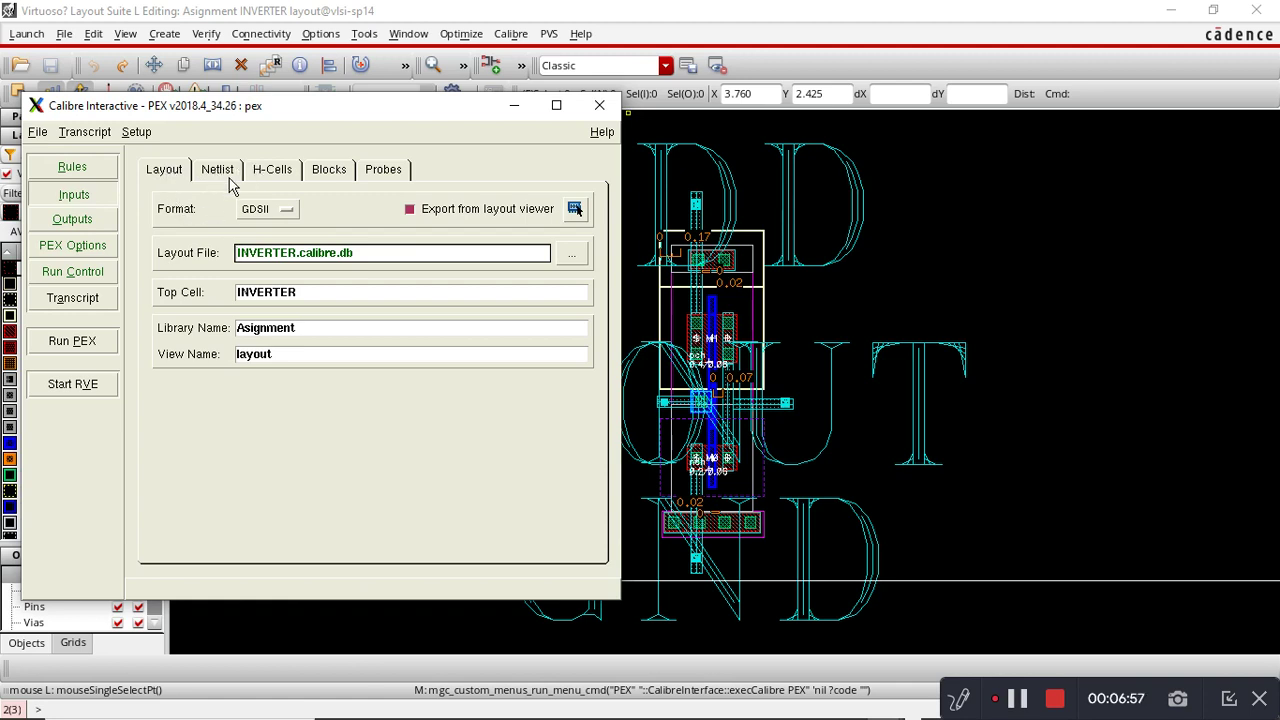
Check the PEX Run Control page, then the PEX Options showing ground node GND.
click(73, 276)
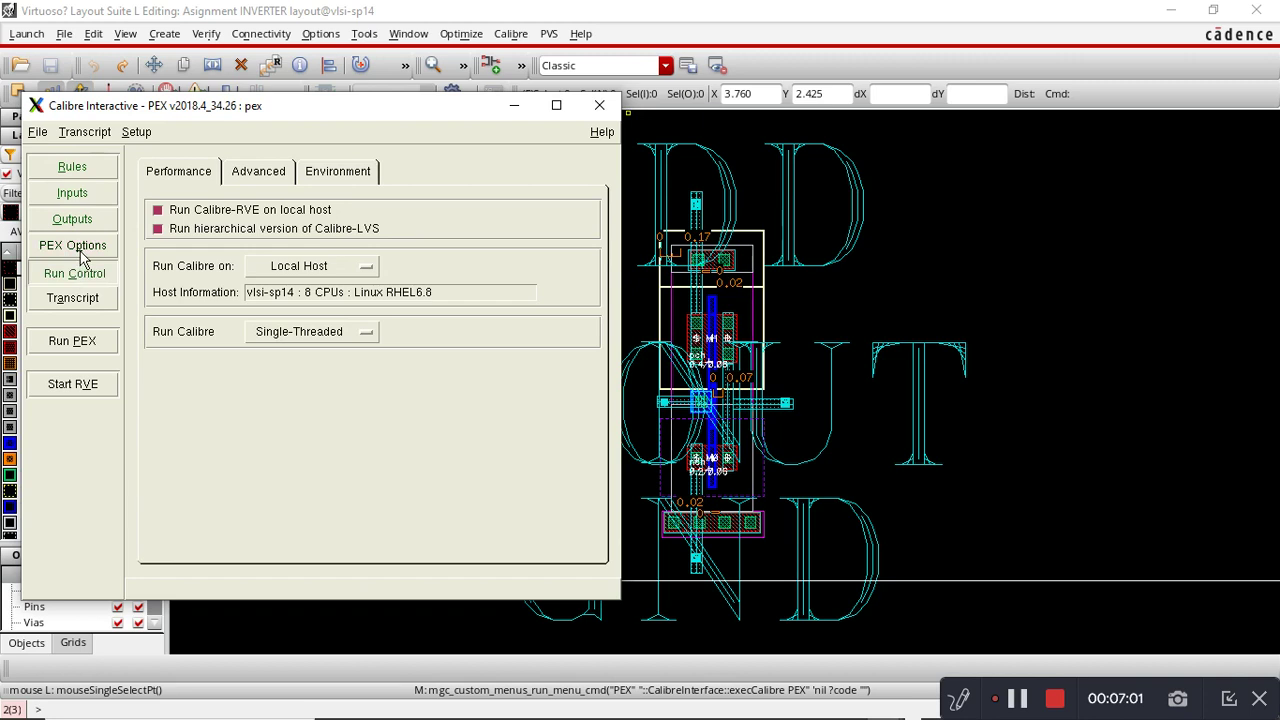
click(80, 250)
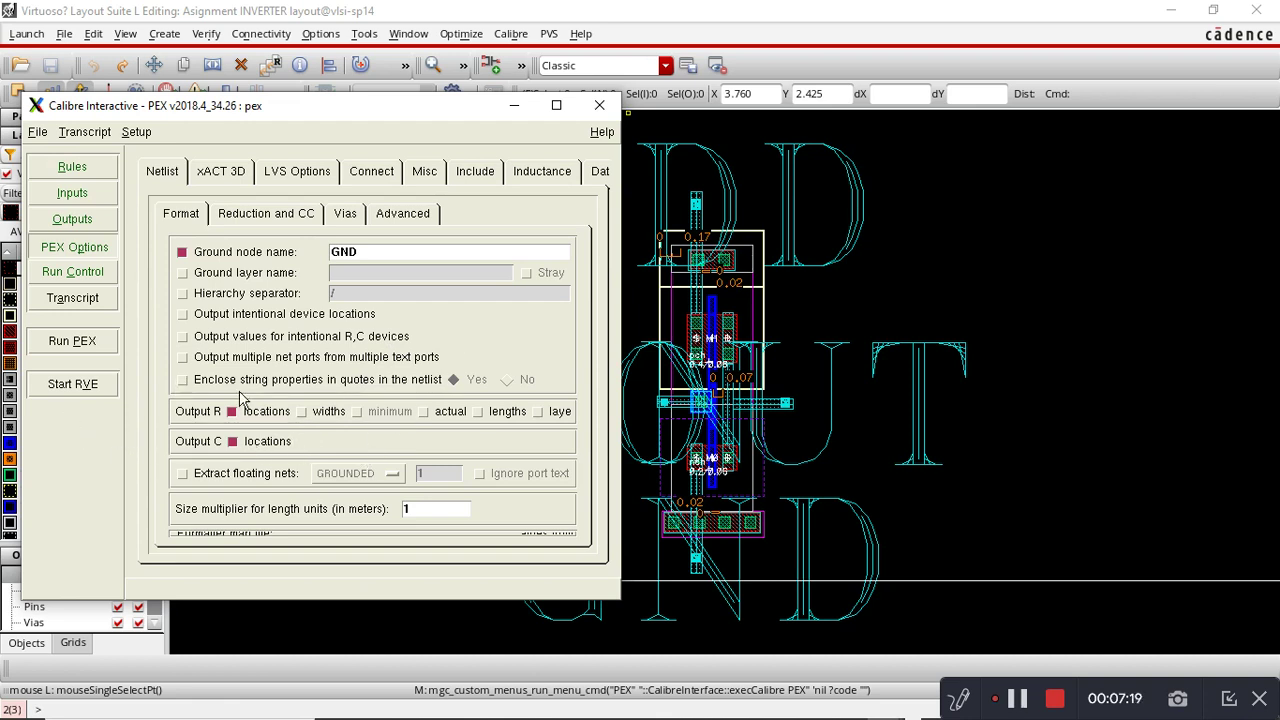
Run PEX on INVERTER, overwriting INVERTER.calibre.db and the source netlist, finishing with 0 xRC errors.
click(82, 348)
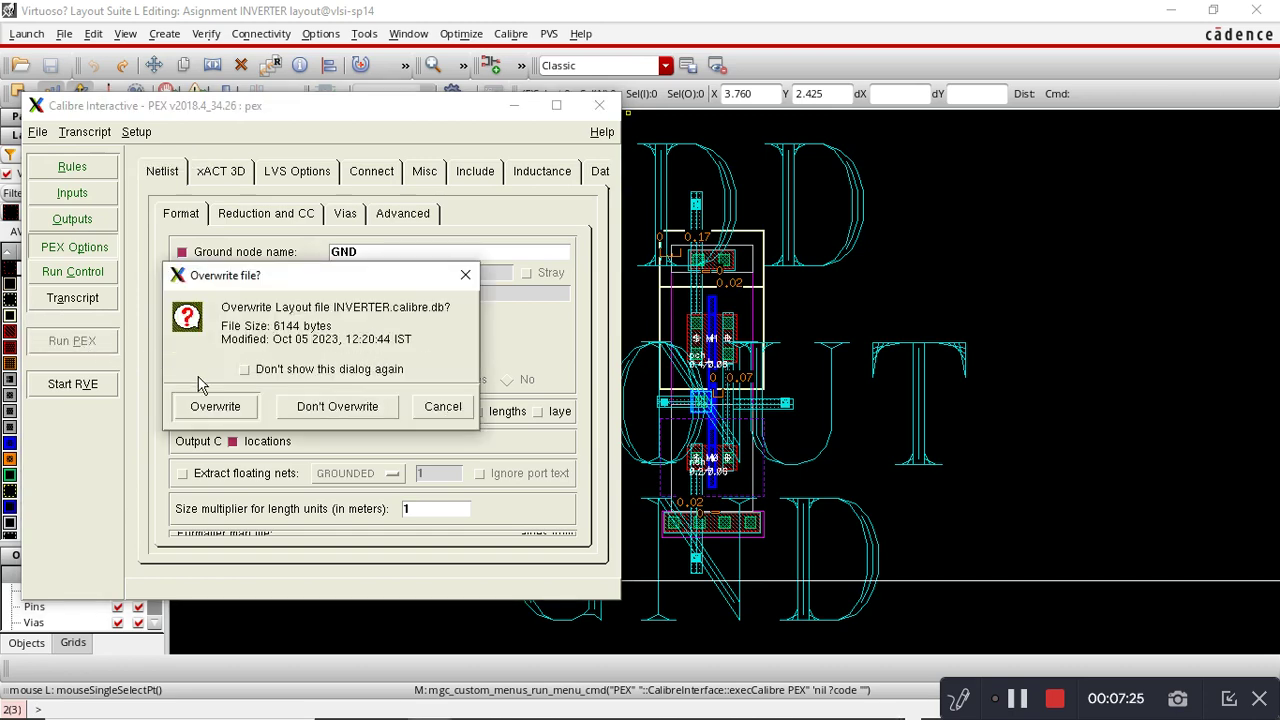
click(200, 414)
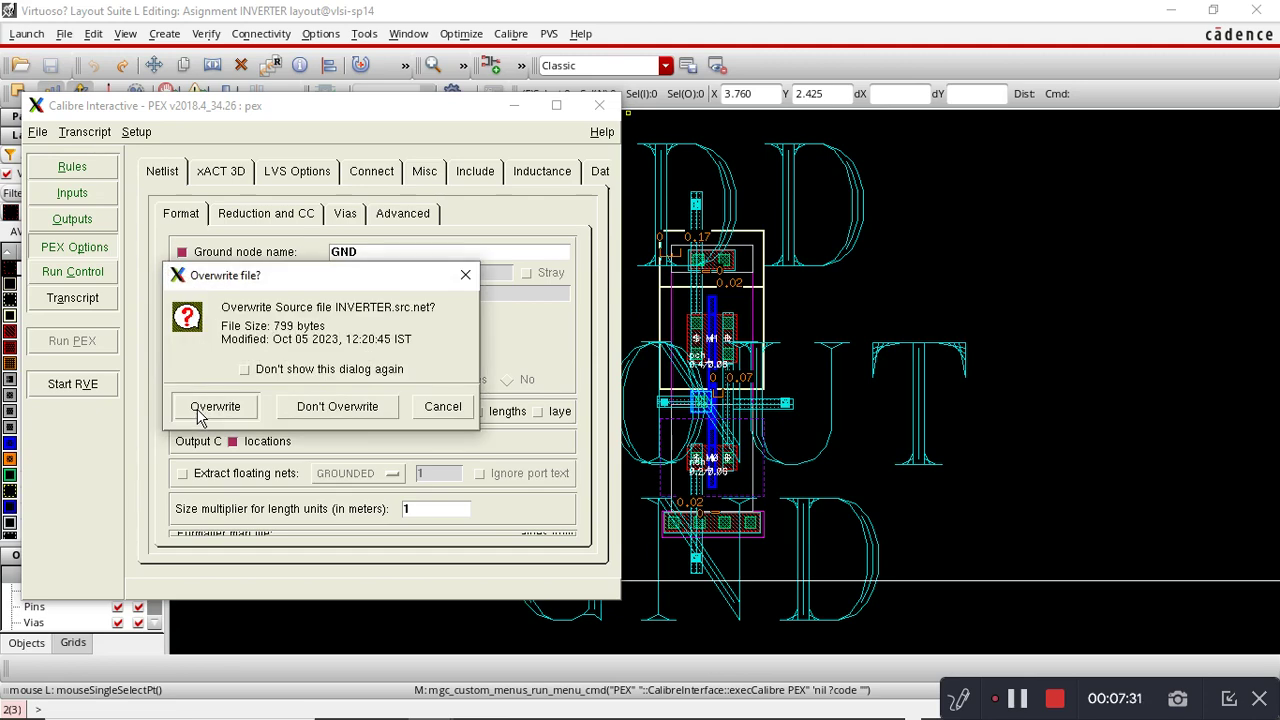
click(200, 414)
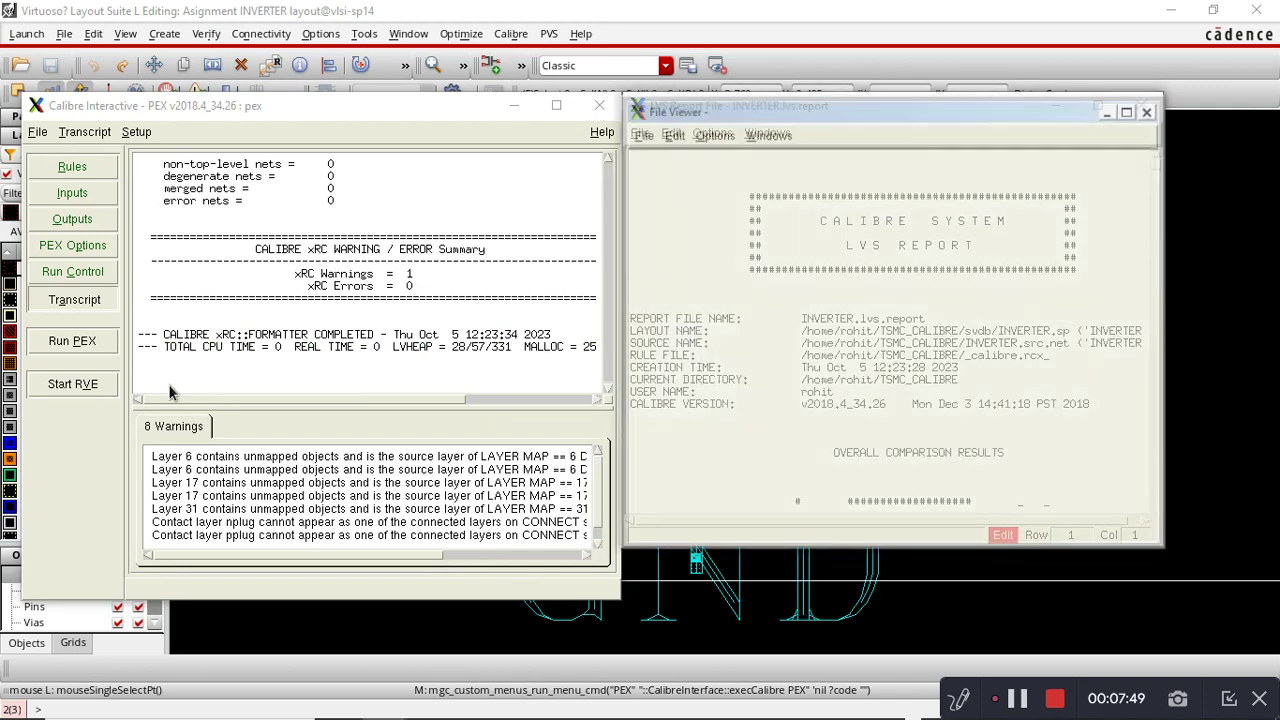
Rerun PEX, read the PEX report and INVERTER.pex.netlist, and bring up Library Manager.
click(92, 341)
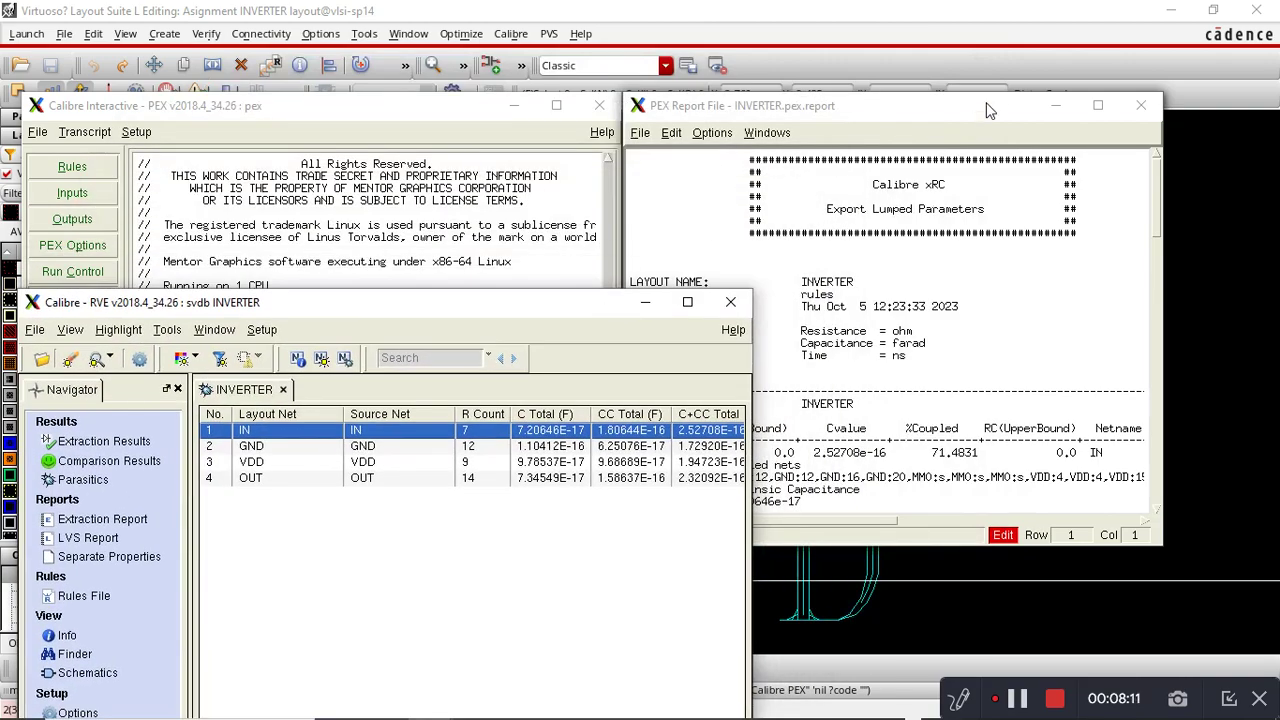
drag(988, 110, 505, 253)
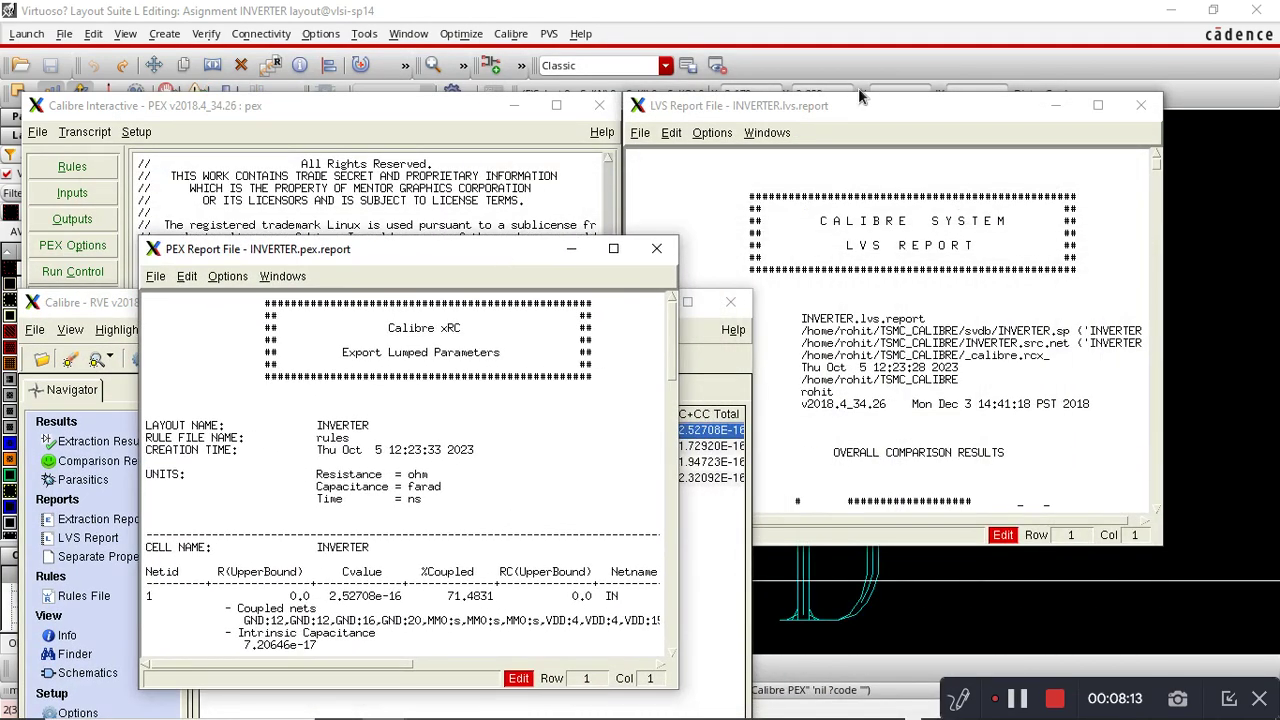
drag(870, 105, 487, 300)
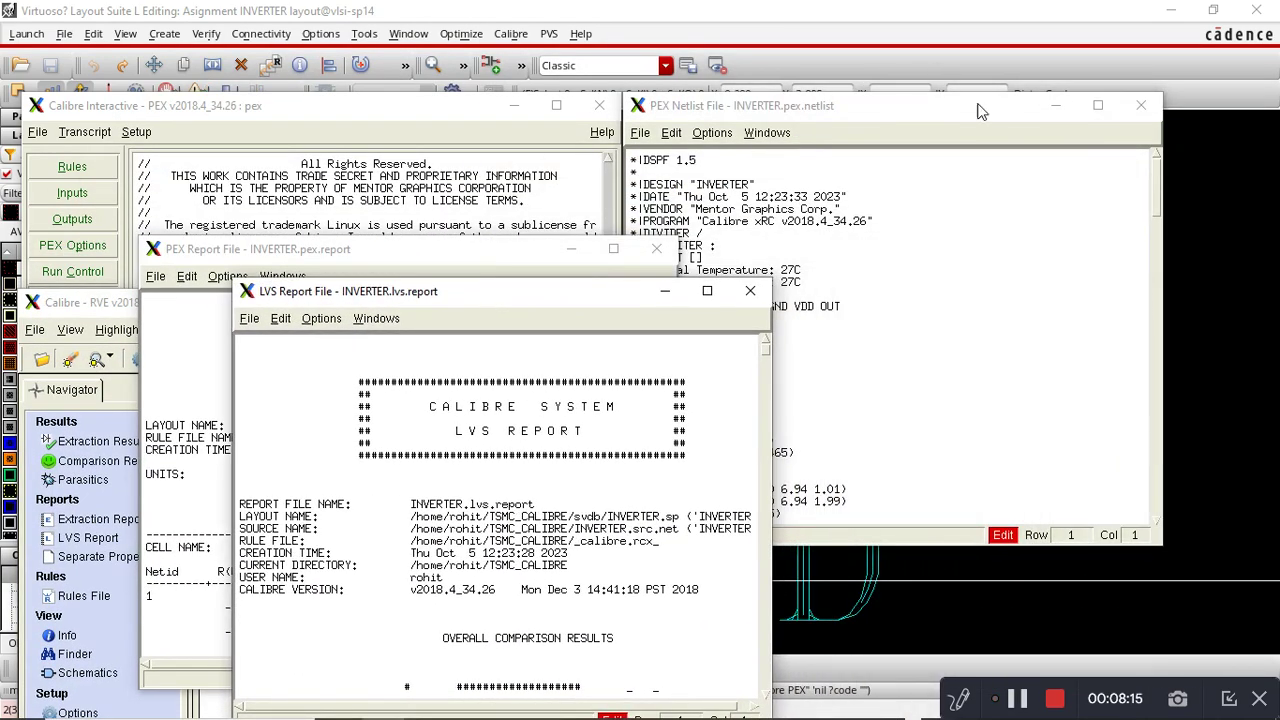
drag(993, 117, 775, 118)
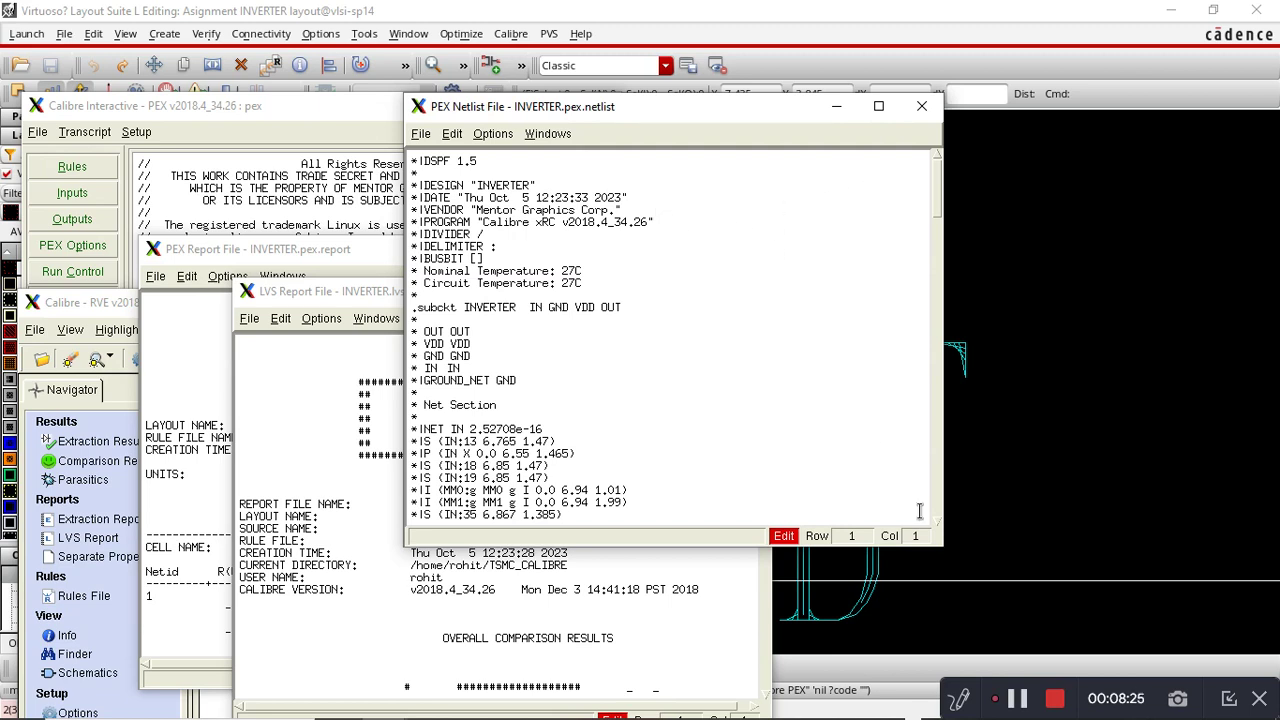
click(1018, 708)
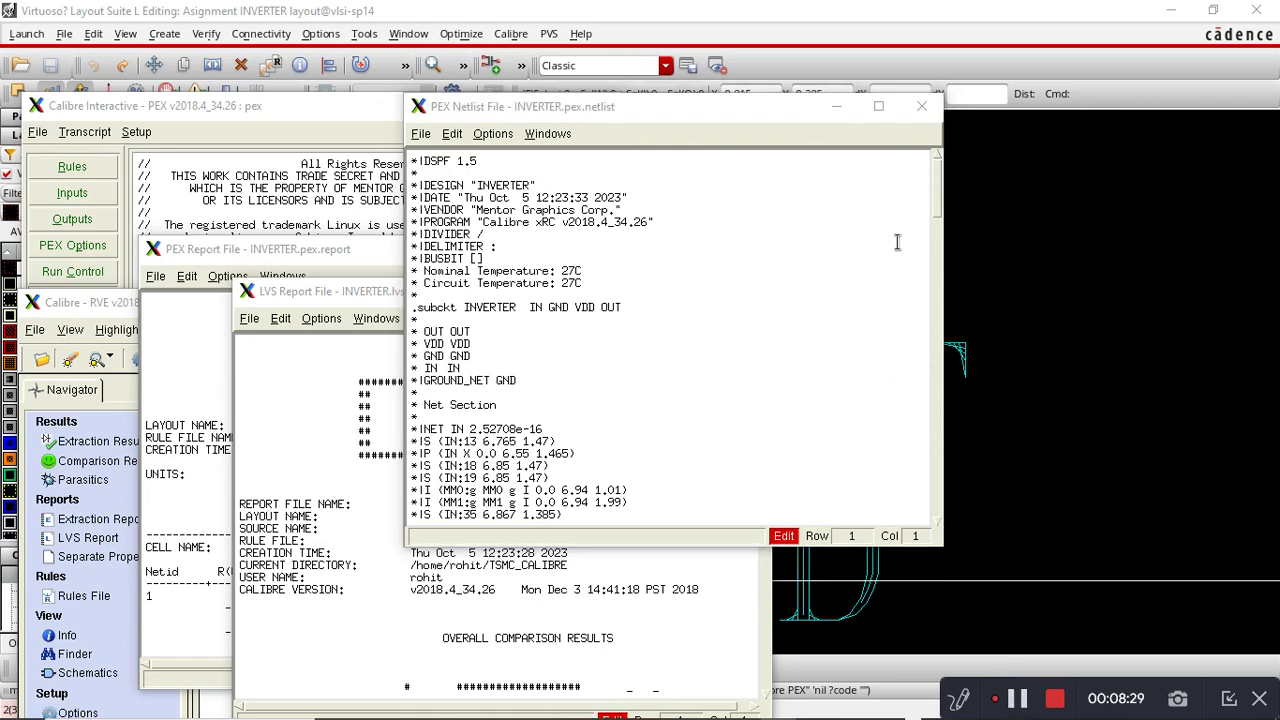
mouse_move(795, 703)
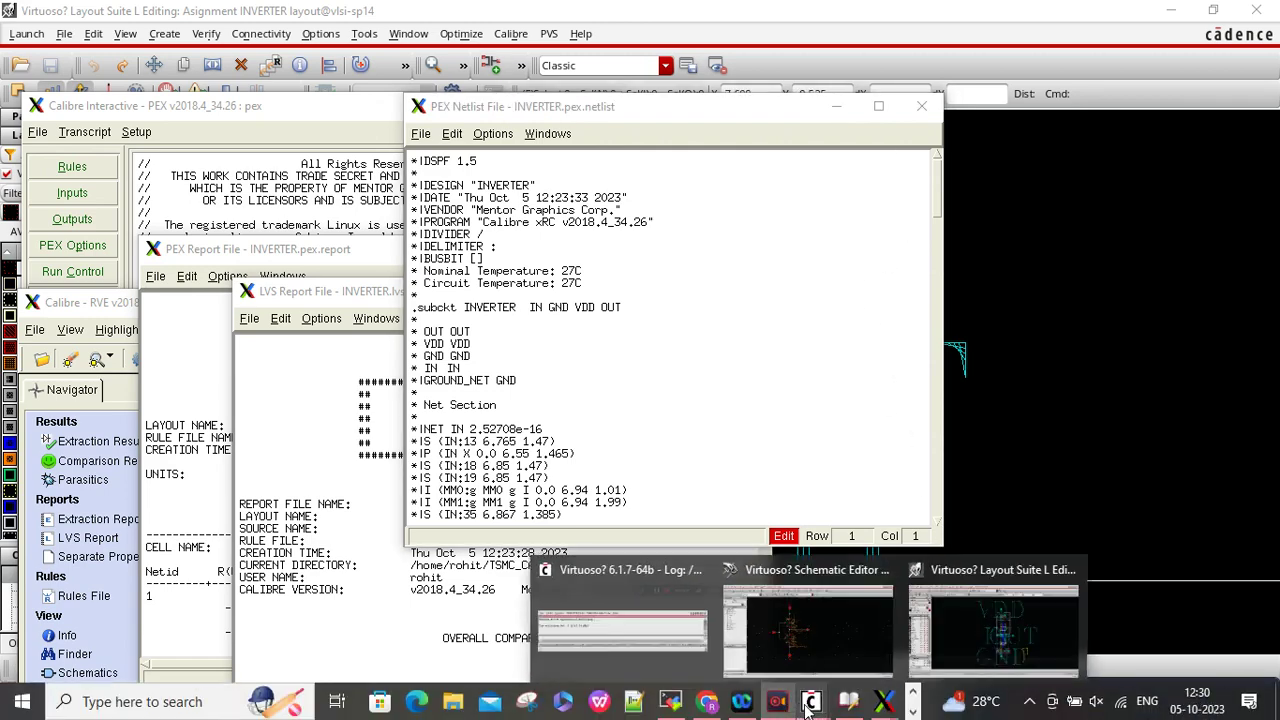
Open the Inv_test schematic from Library Manager, maximized and zoomed to fit.
mouse_move(843, 676)
click(860, 616)
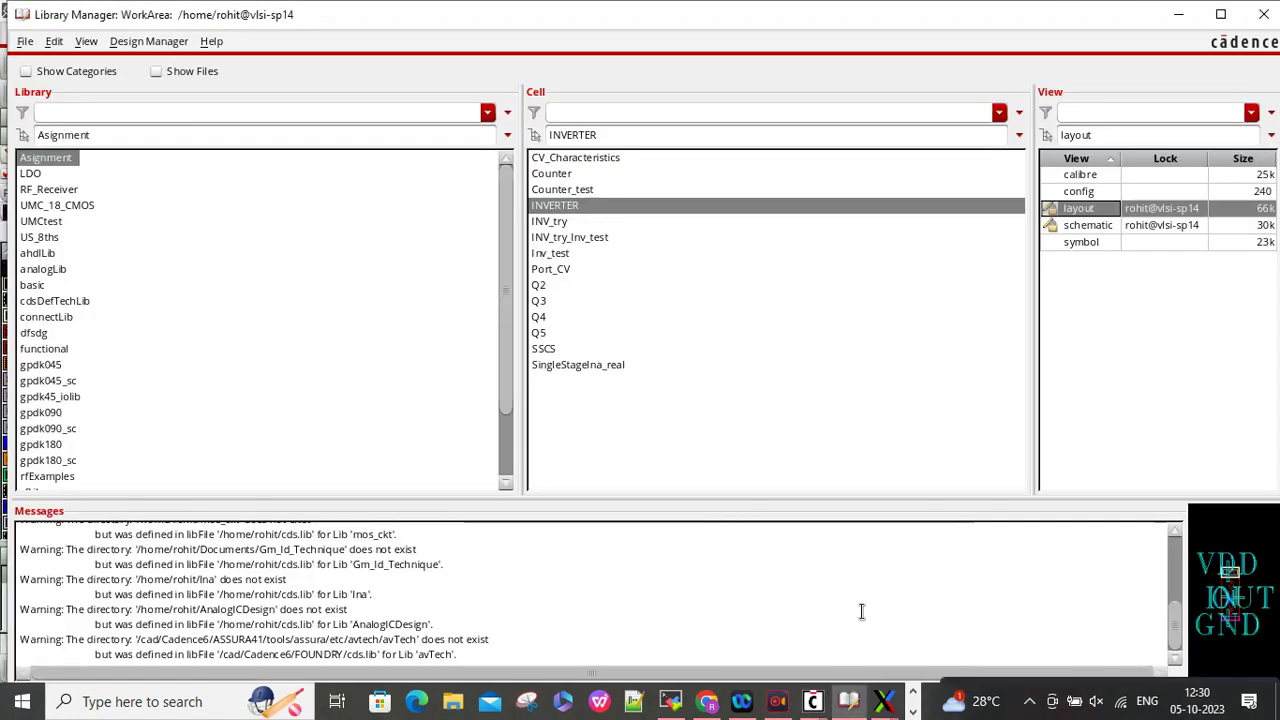
click(560, 254)
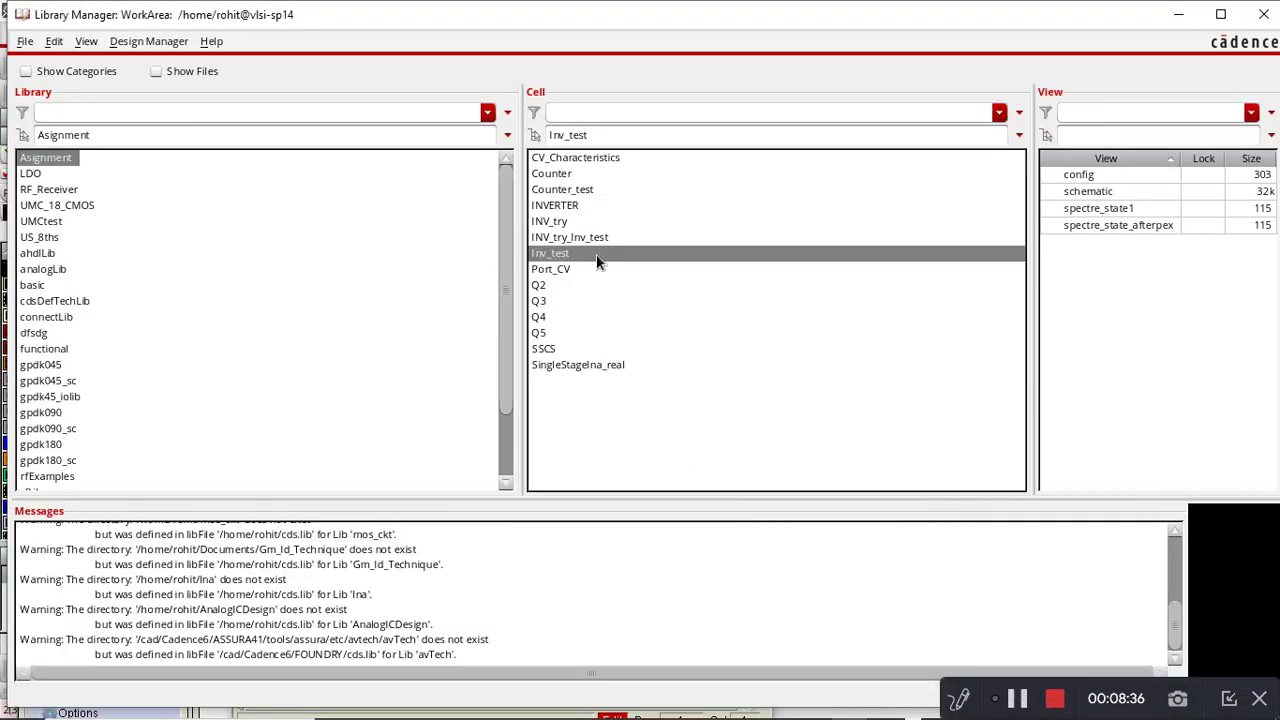
double_click(1085, 191)
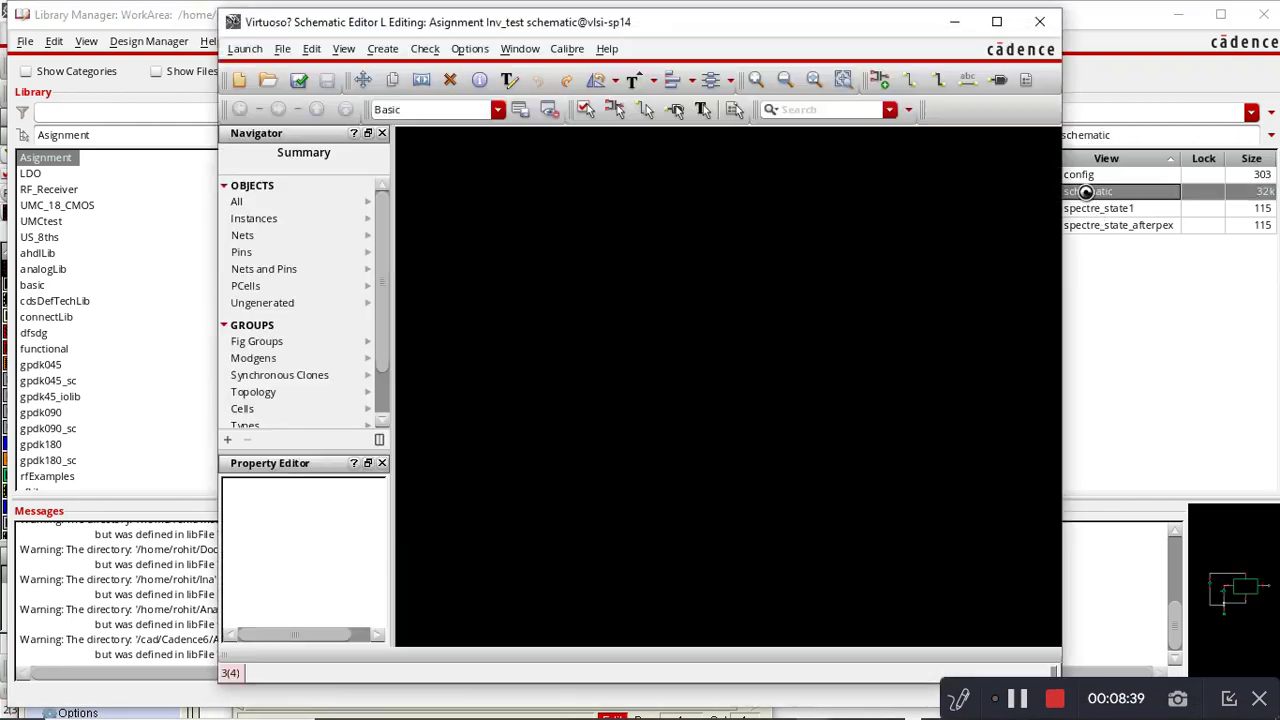
click(996, 21)
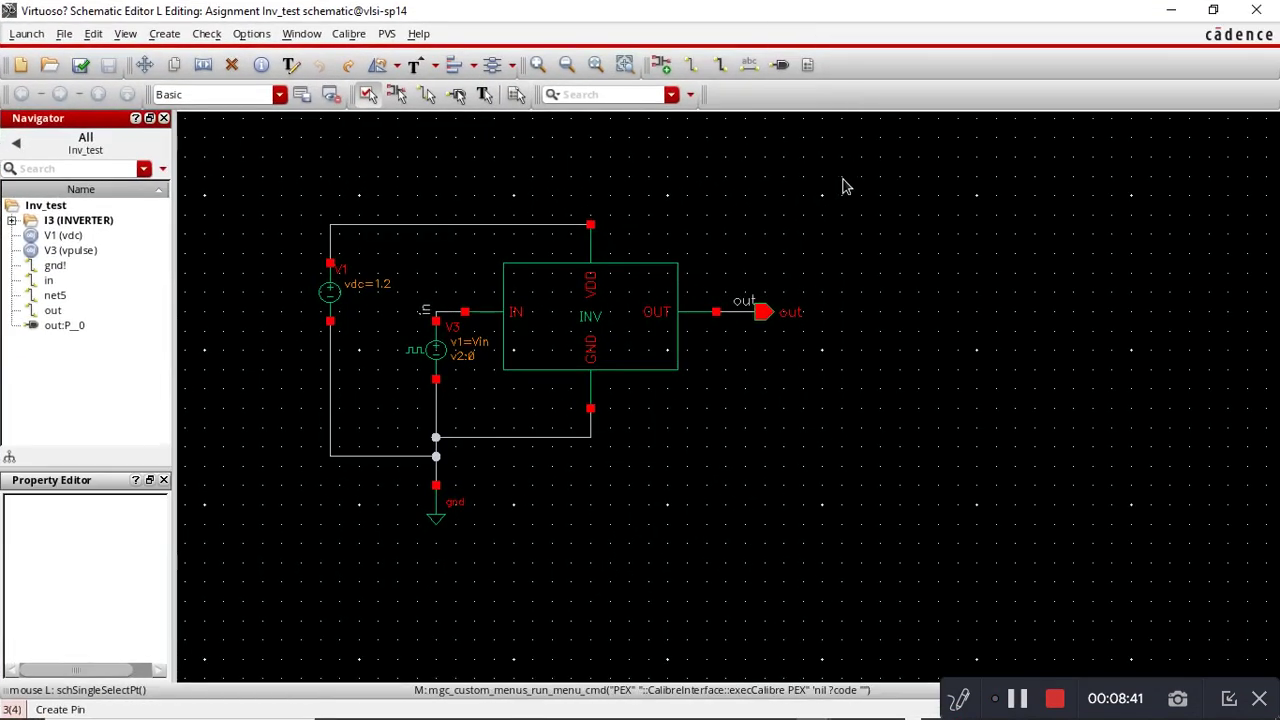
key(f)
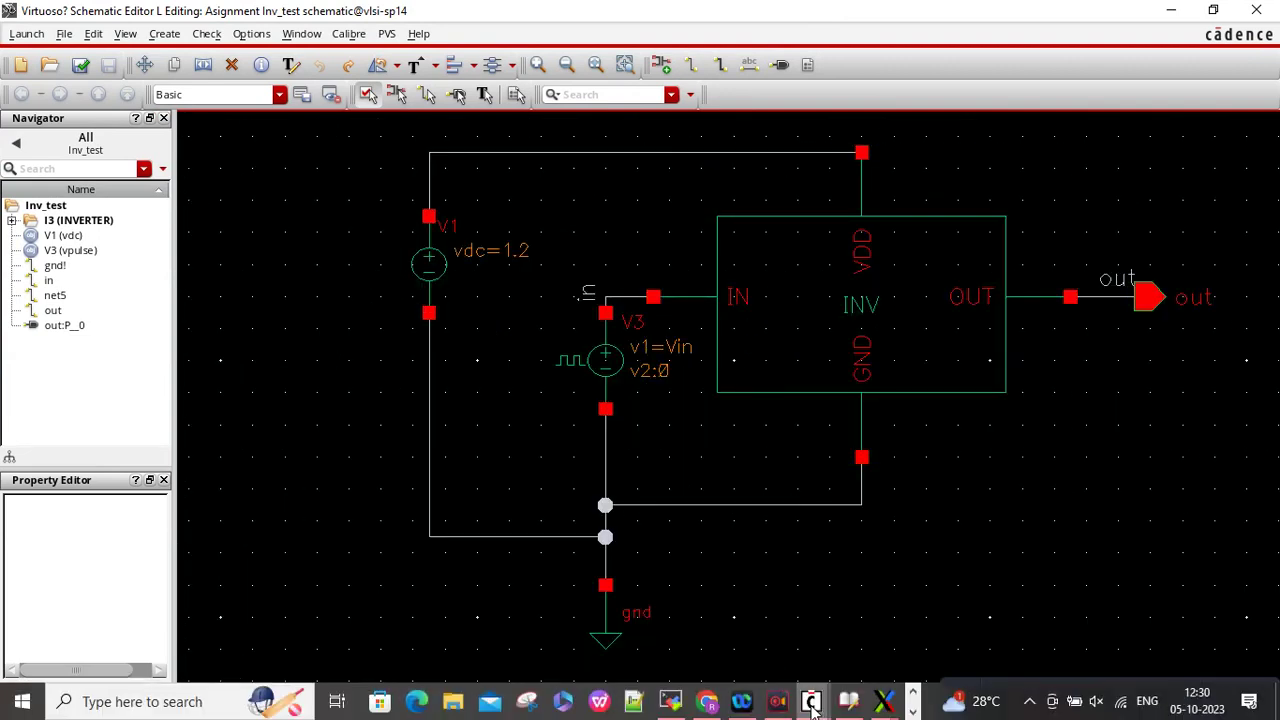
mouse_move(726, 708)
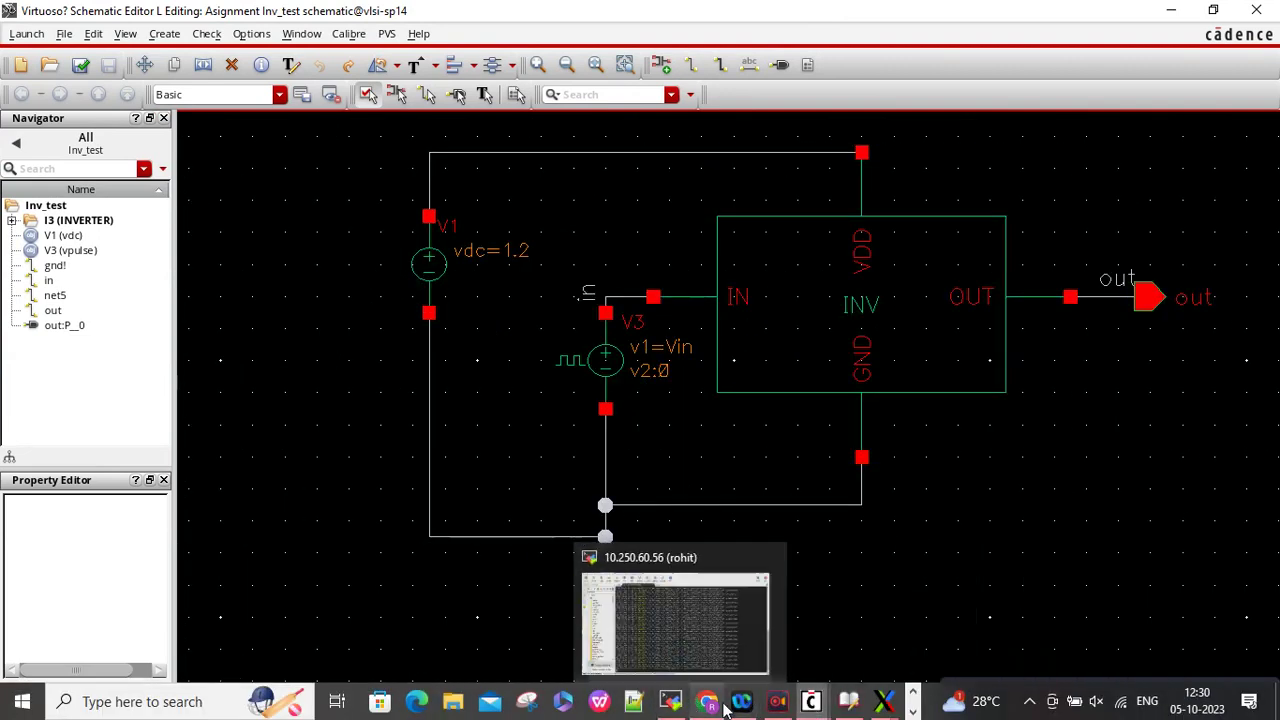
mouse_move(822, 702)
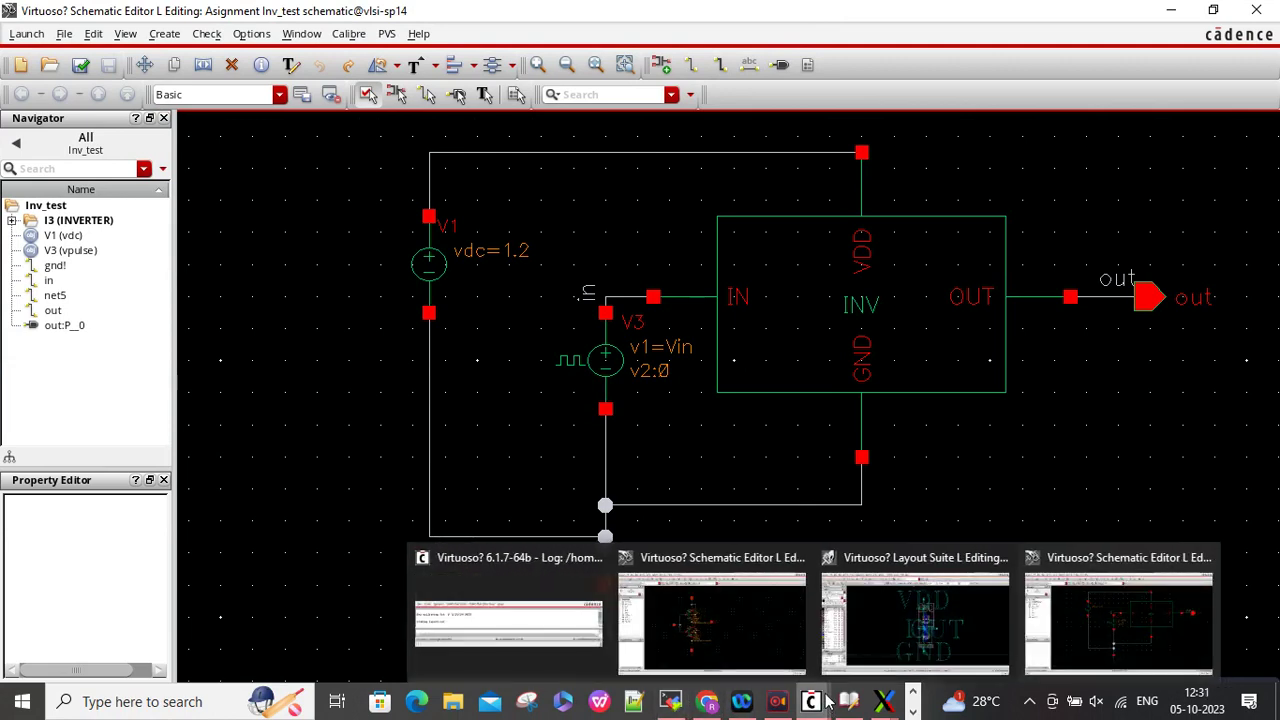
Start ADE L and load the cellview state spectre_state_afterpex.
click(27, 36)
click(34, 60)
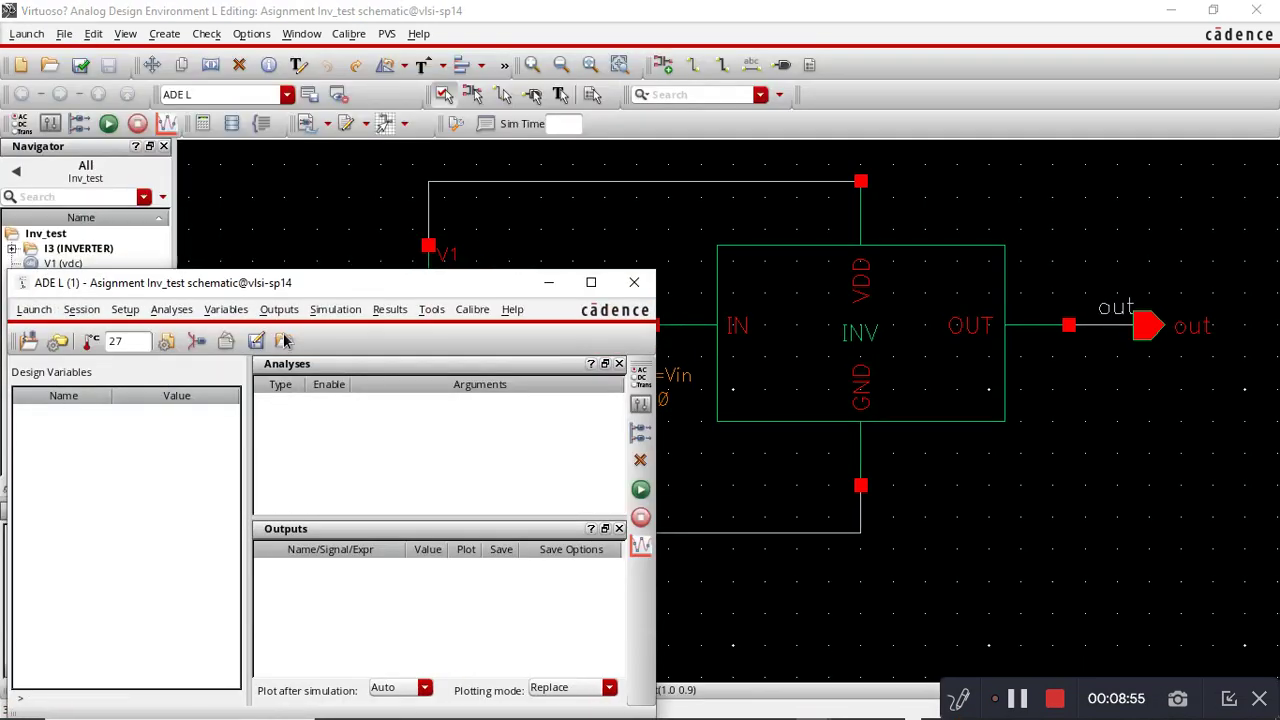
click(284, 340)
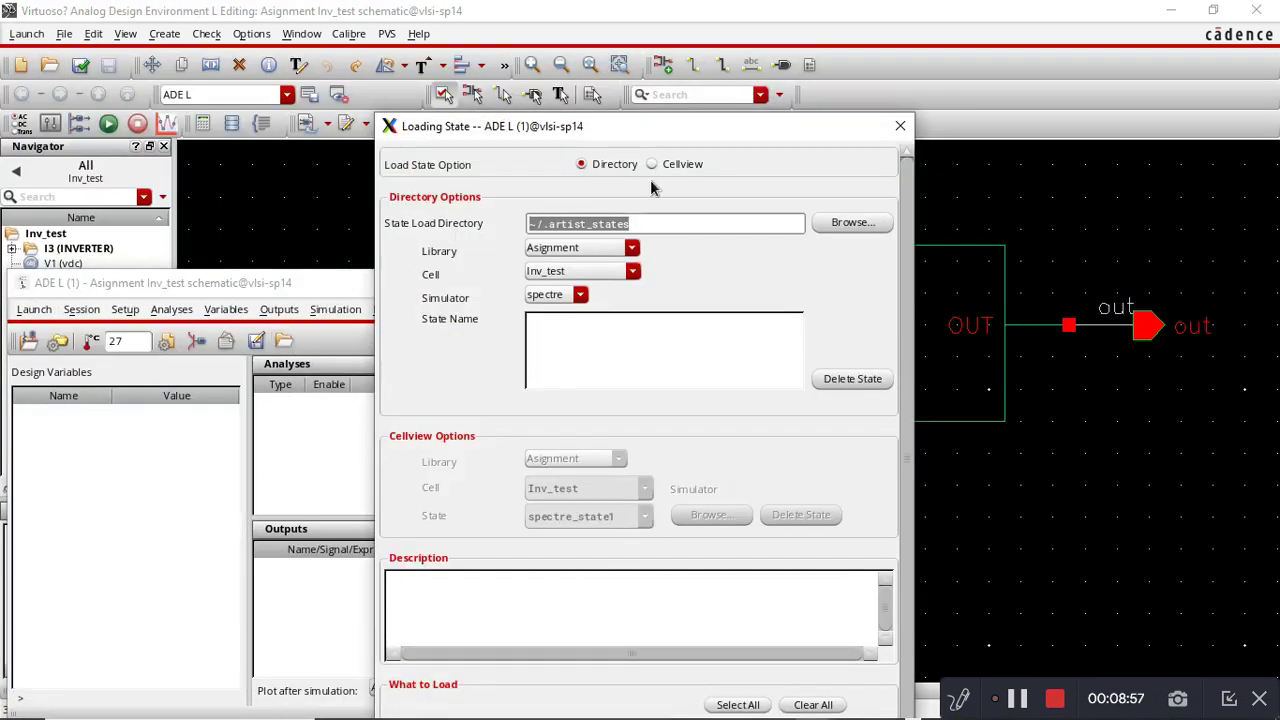
click(651, 164)
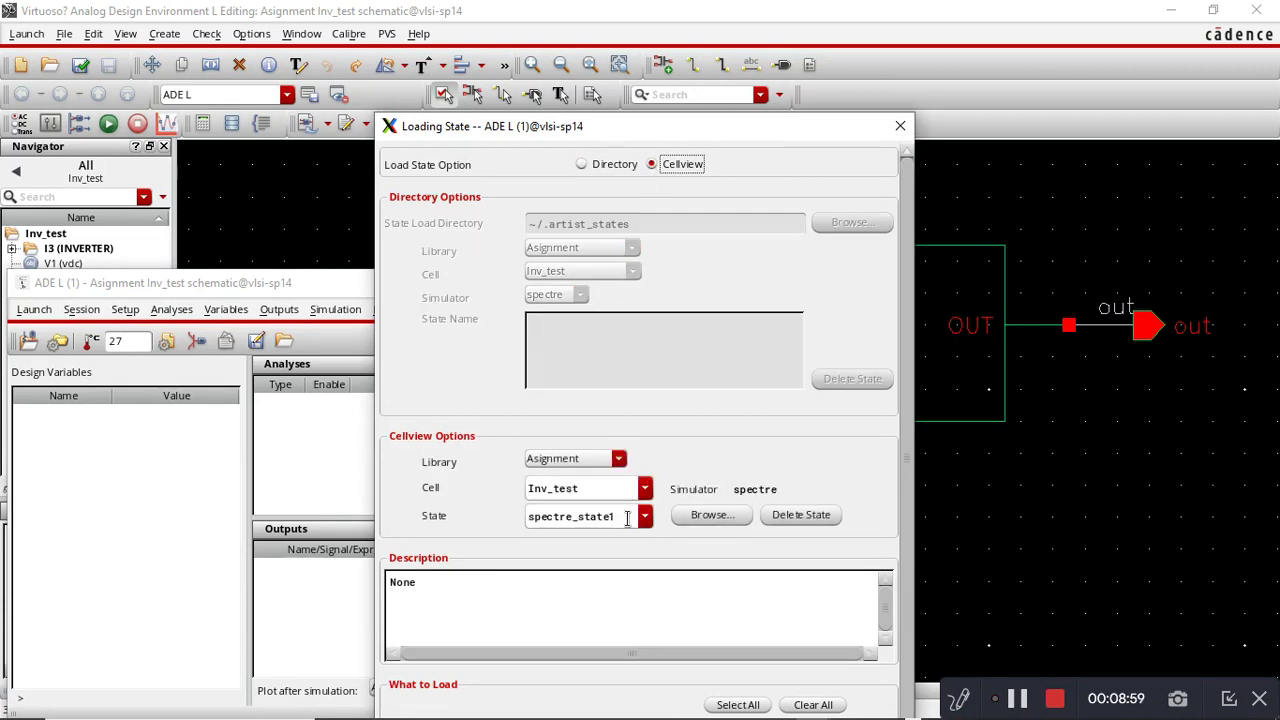
click(645, 516)
click(636, 548)
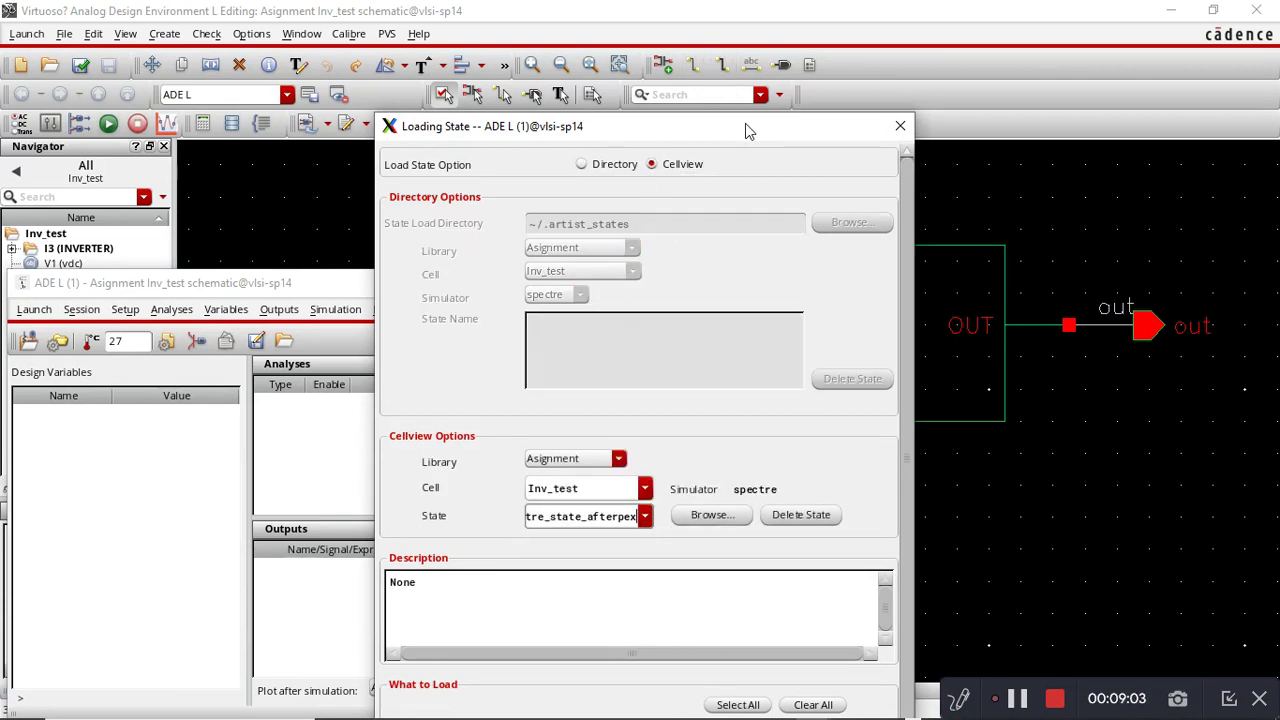
drag(749, 126, 616, 14)
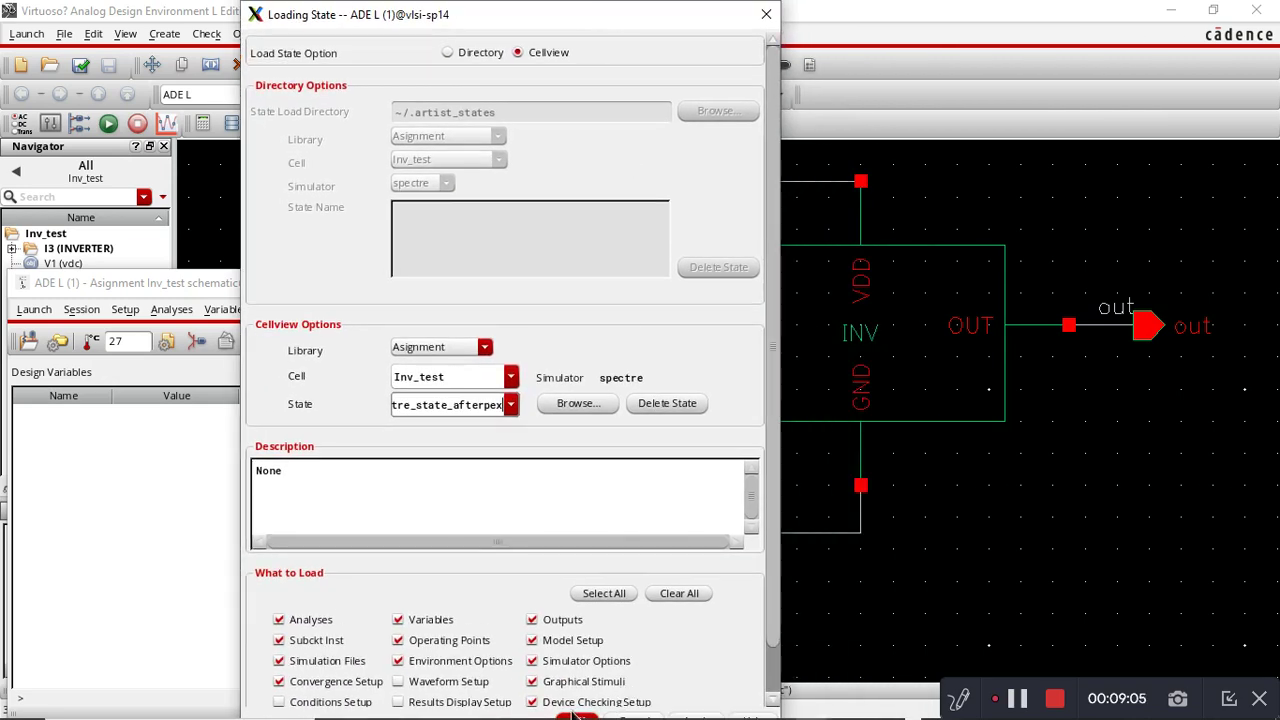
click(572, 712)
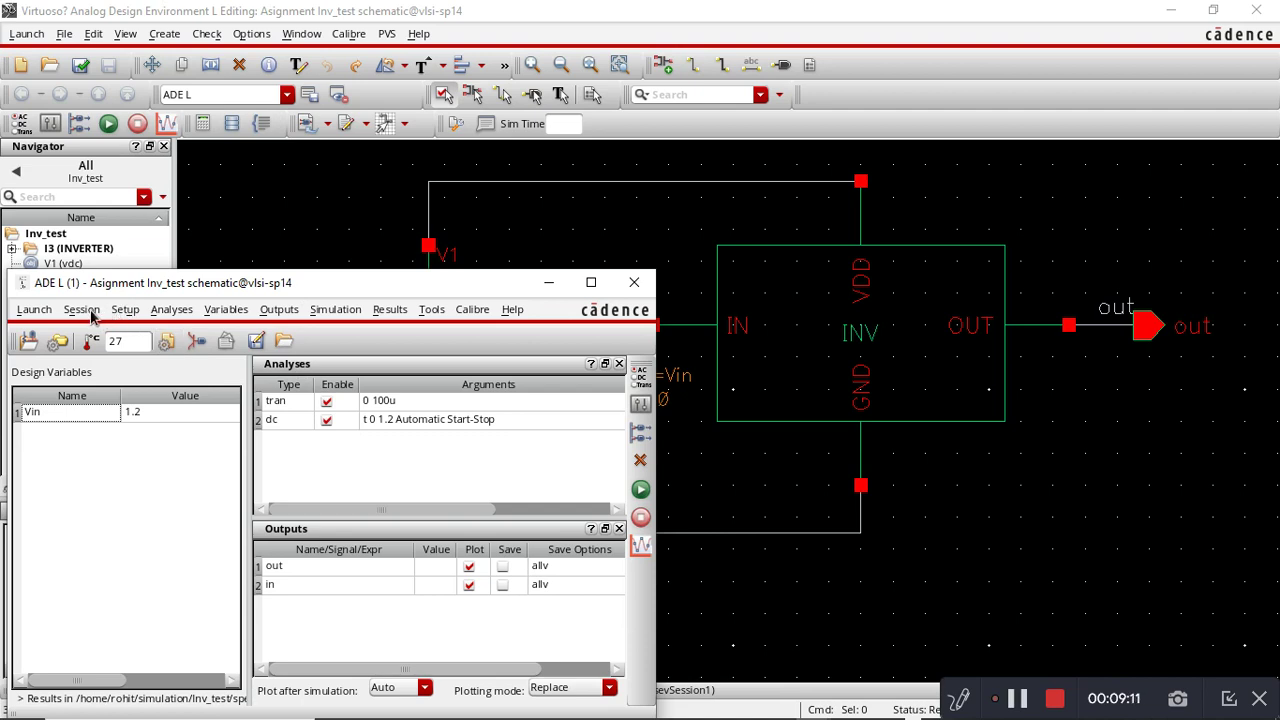
Add INVERTER.pex.netlist as a DSPF parasitic file in the simulation files setup.
click(125, 309)
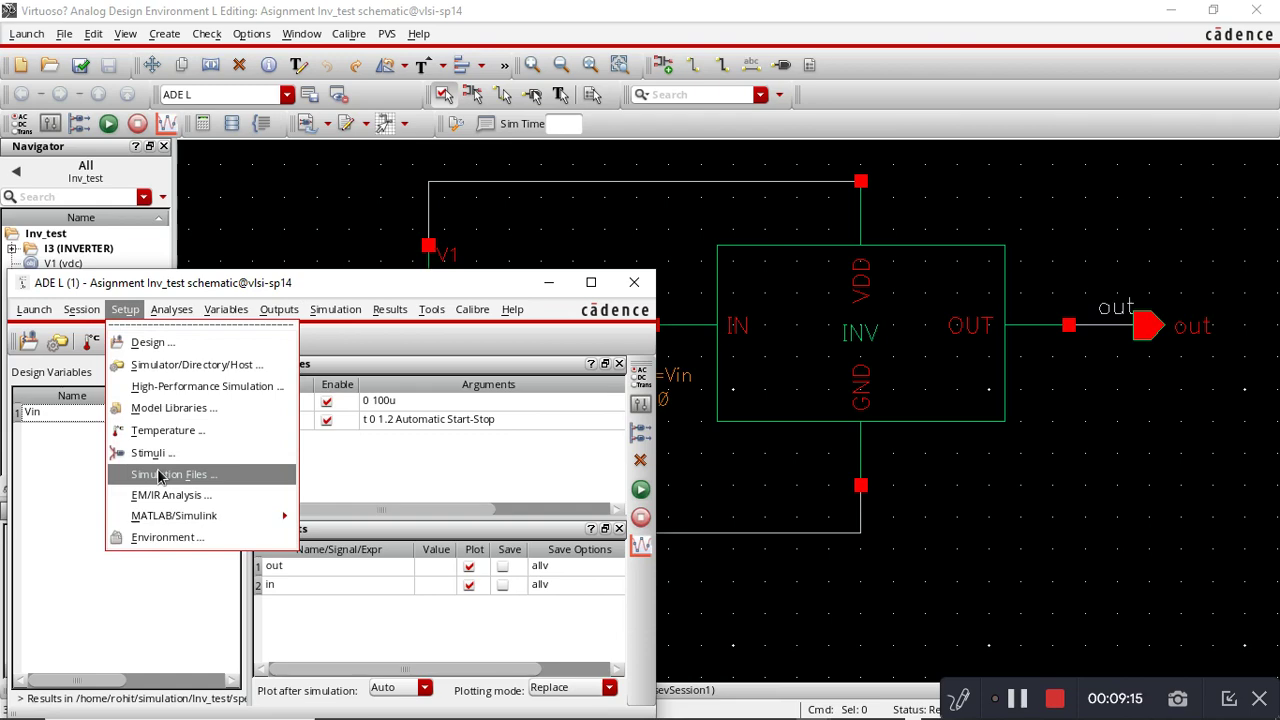
click(158, 476)
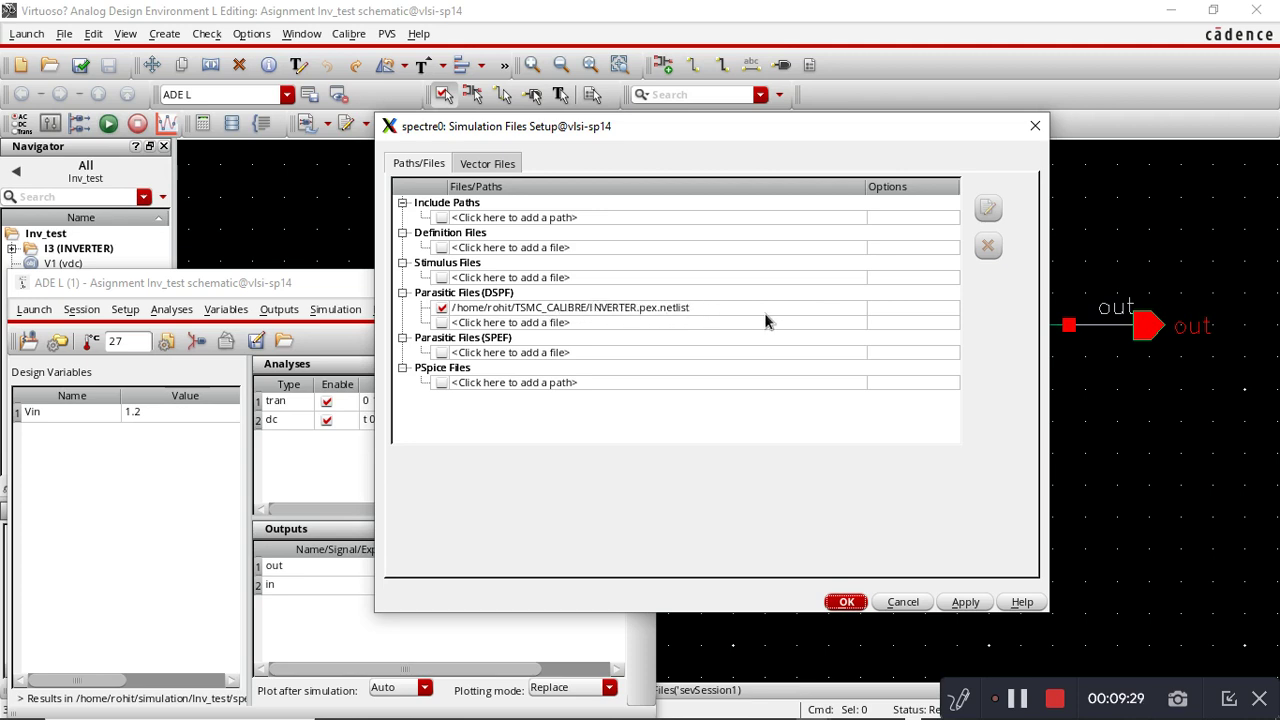
click(847, 603)
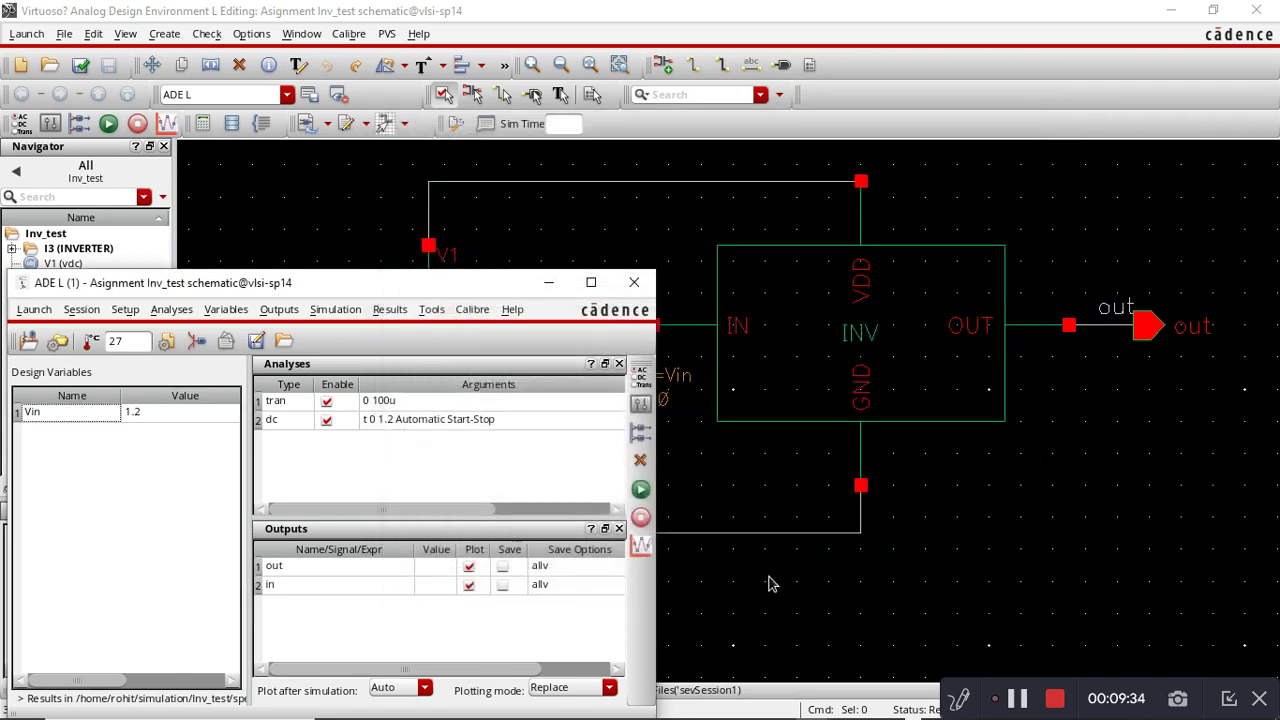
Set the plotting mode to Append and run the simulation.
click(612, 689)
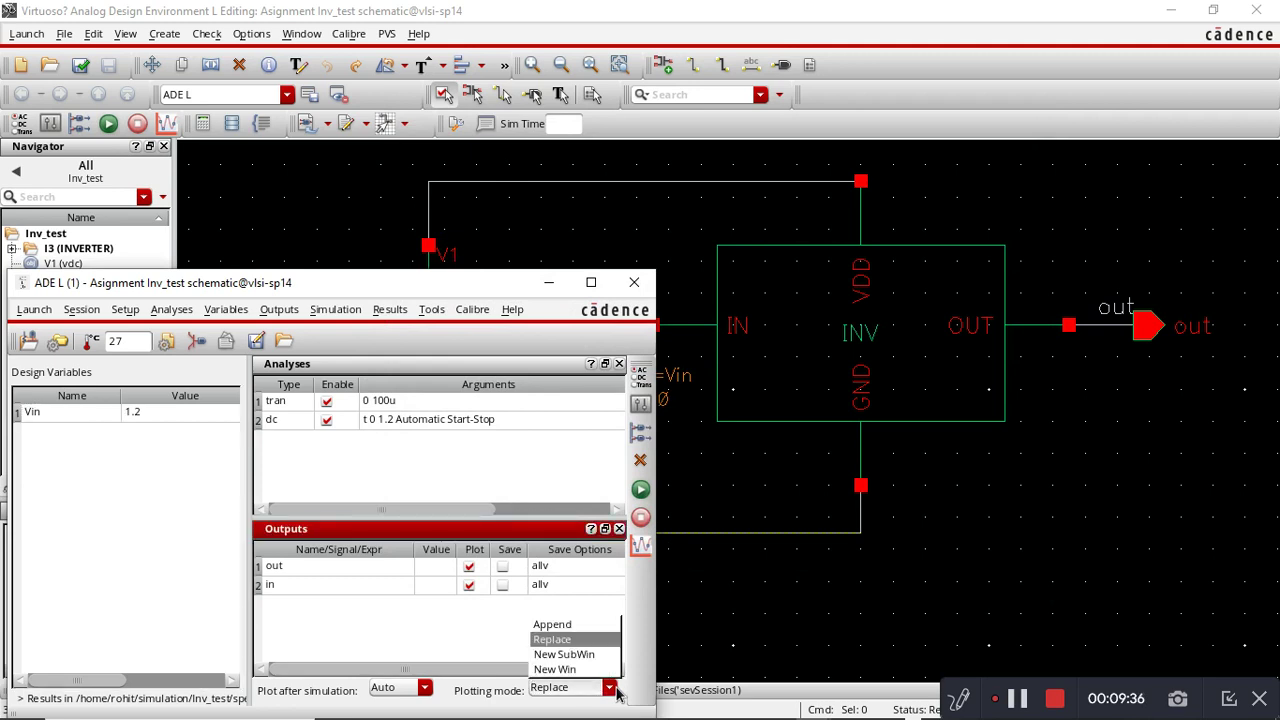
click(579, 624)
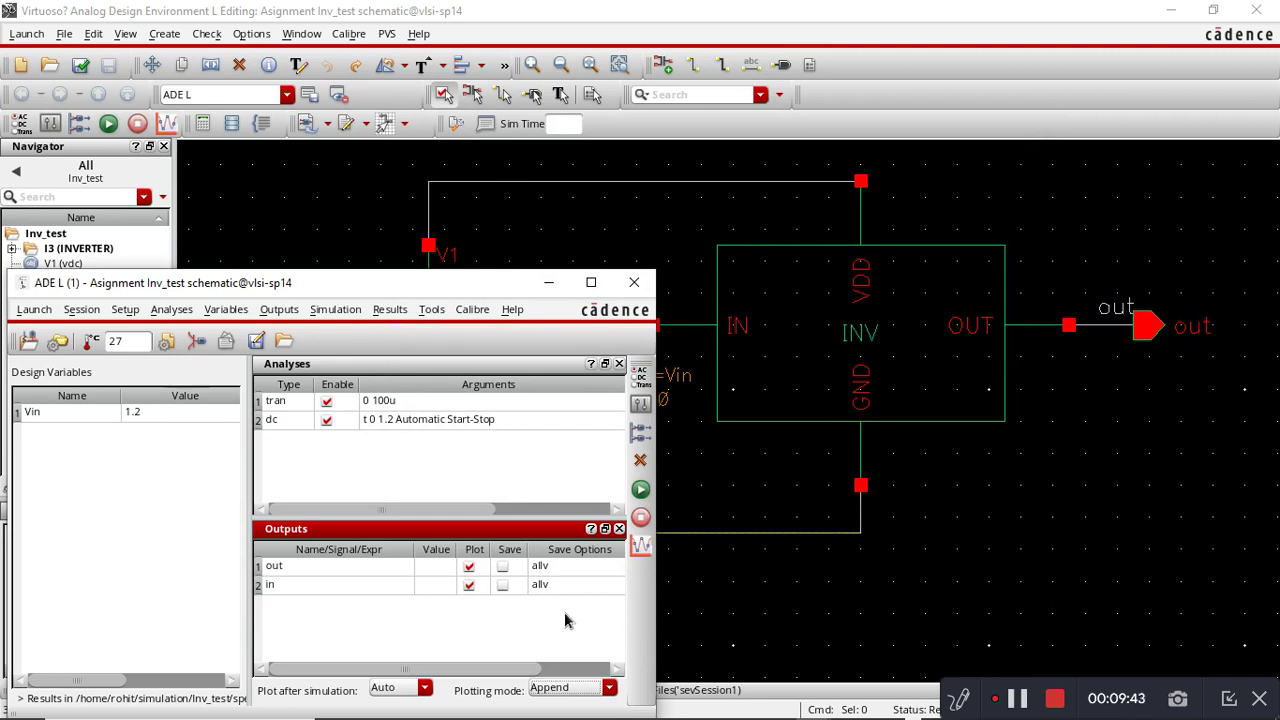
click(641, 490)
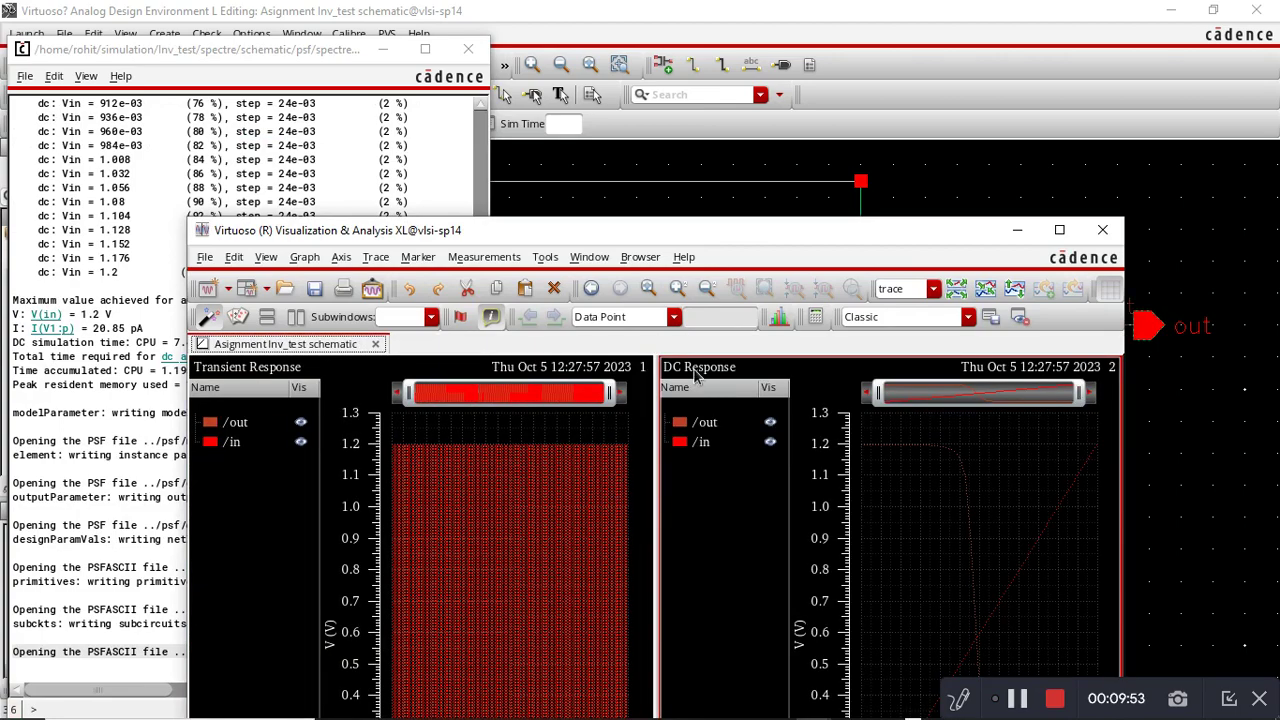
Maximize the waveform window and make the transient /out trace blue.
double_click(940, 230)
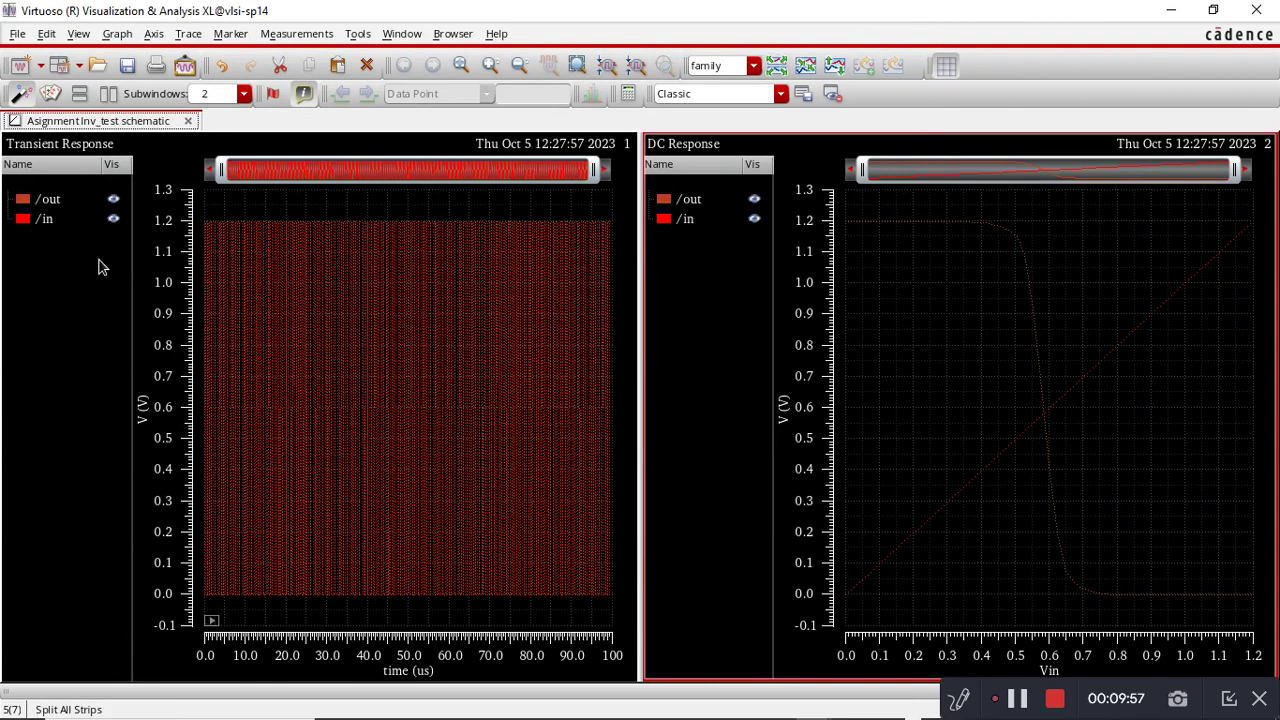
drag(45, 205, 35, 203)
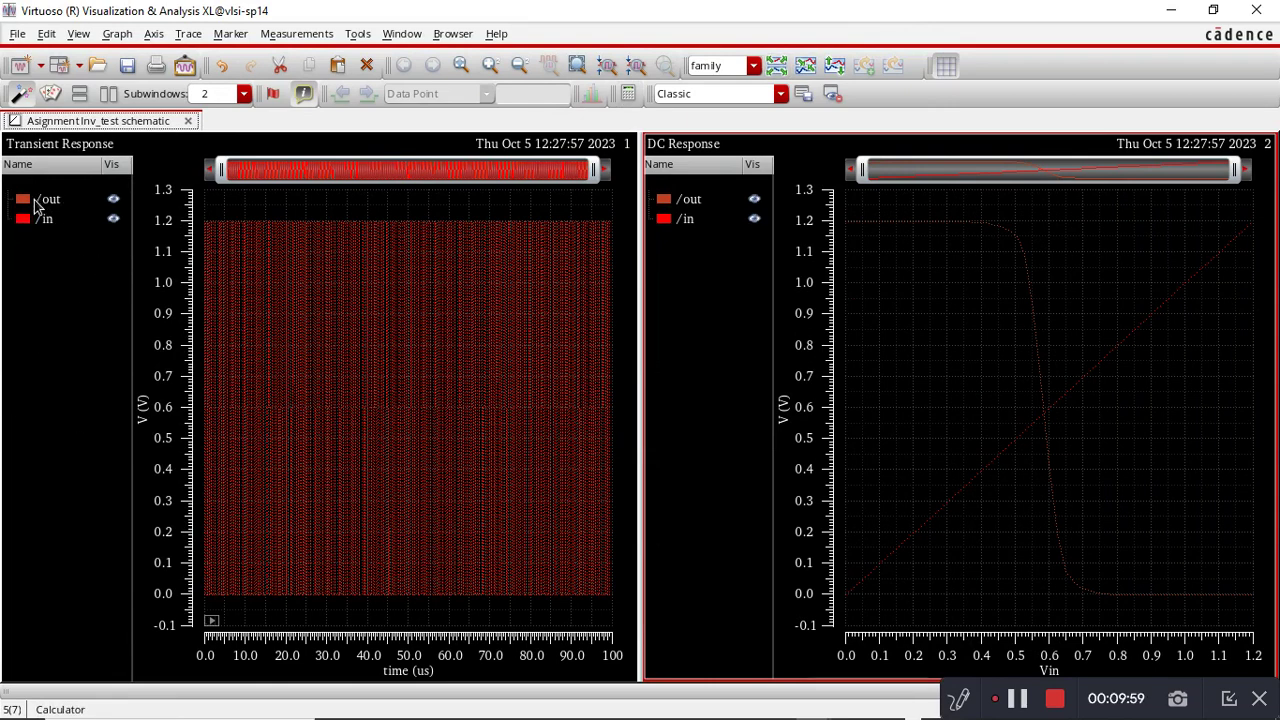
click(35, 204)
right_click(35, 204)
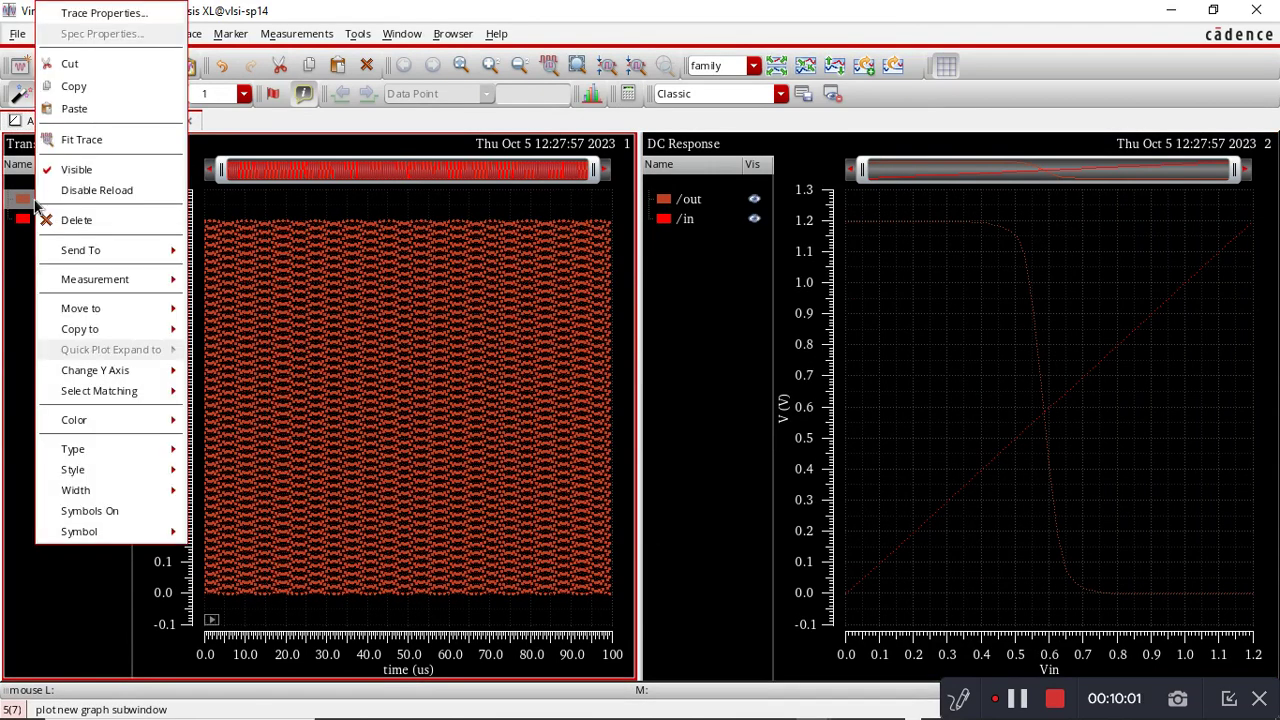
mouse_move(164, 420)
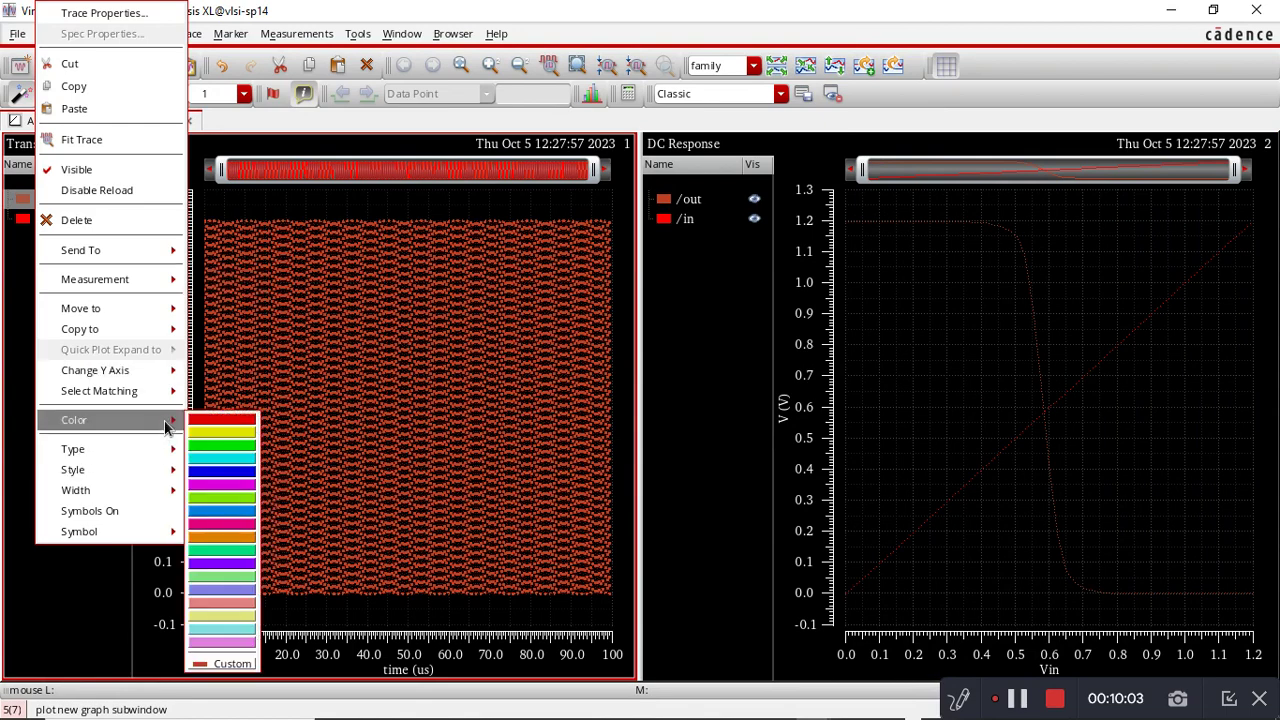
click(220, 478)
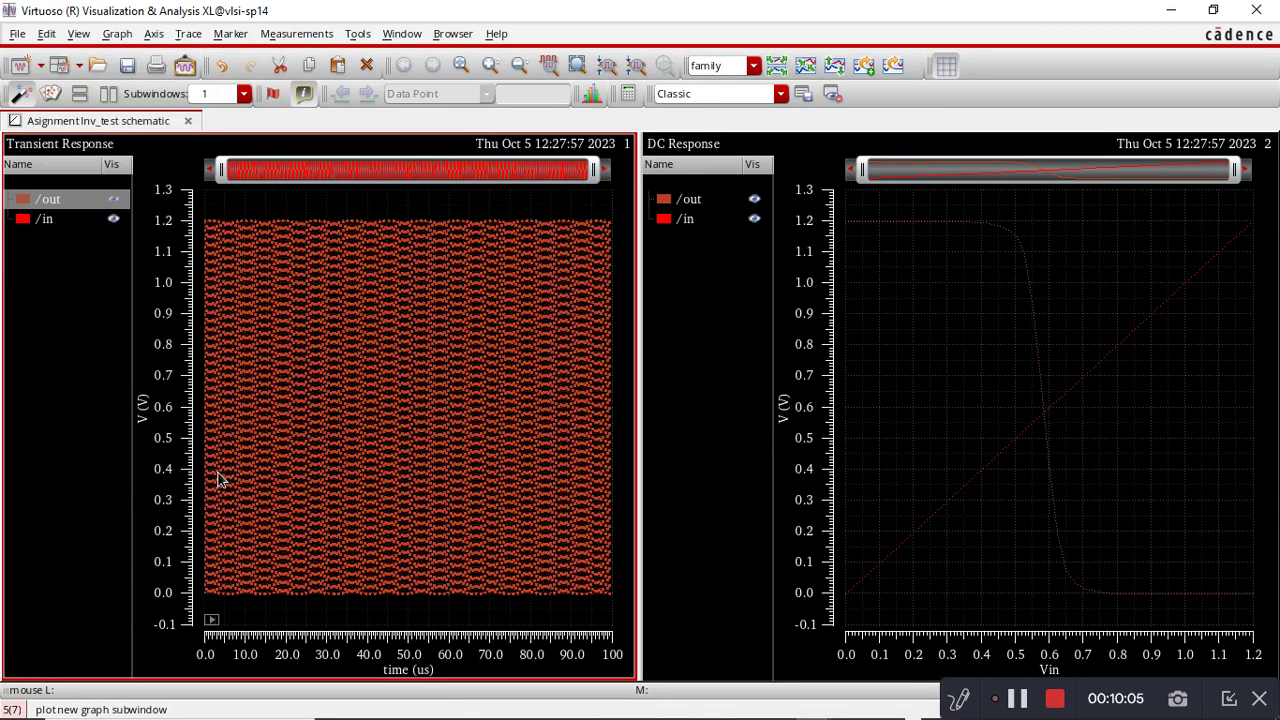
Make the /in trace yellow and zoom the transient plot to about 0–3 µs.
click(43, 218)
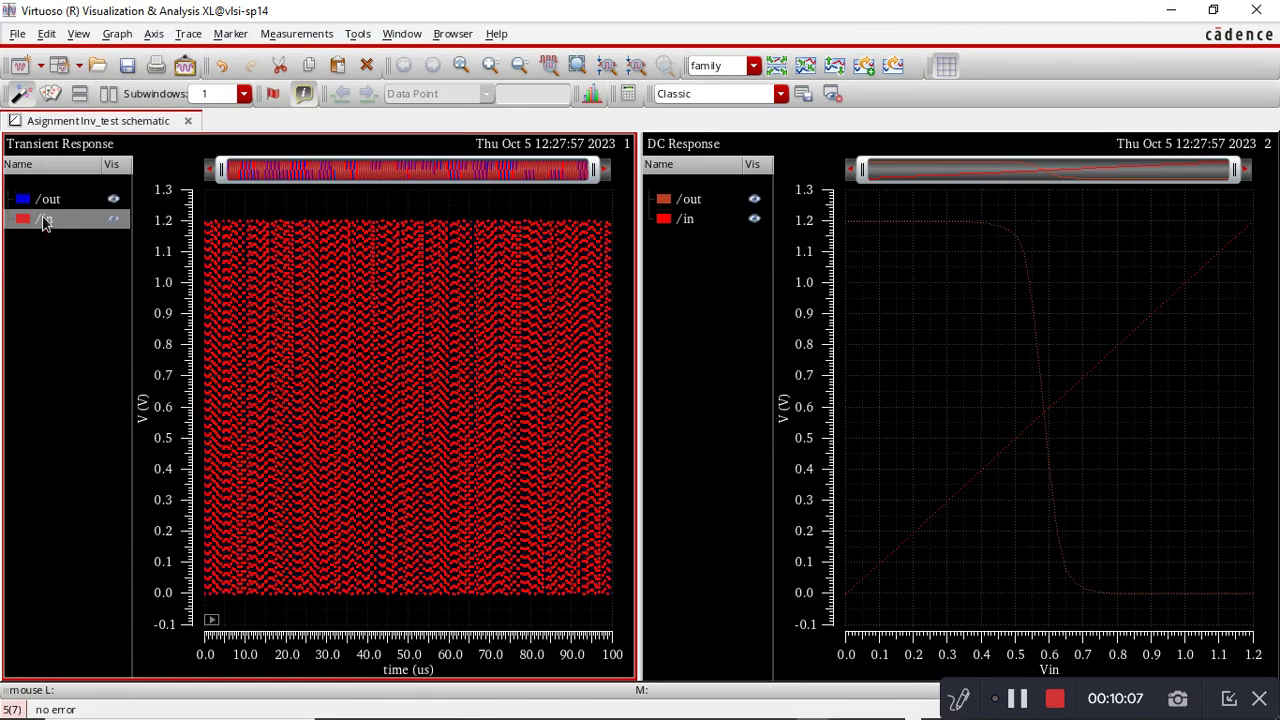
right_click(43, 222)
mouse_move(171, 420)
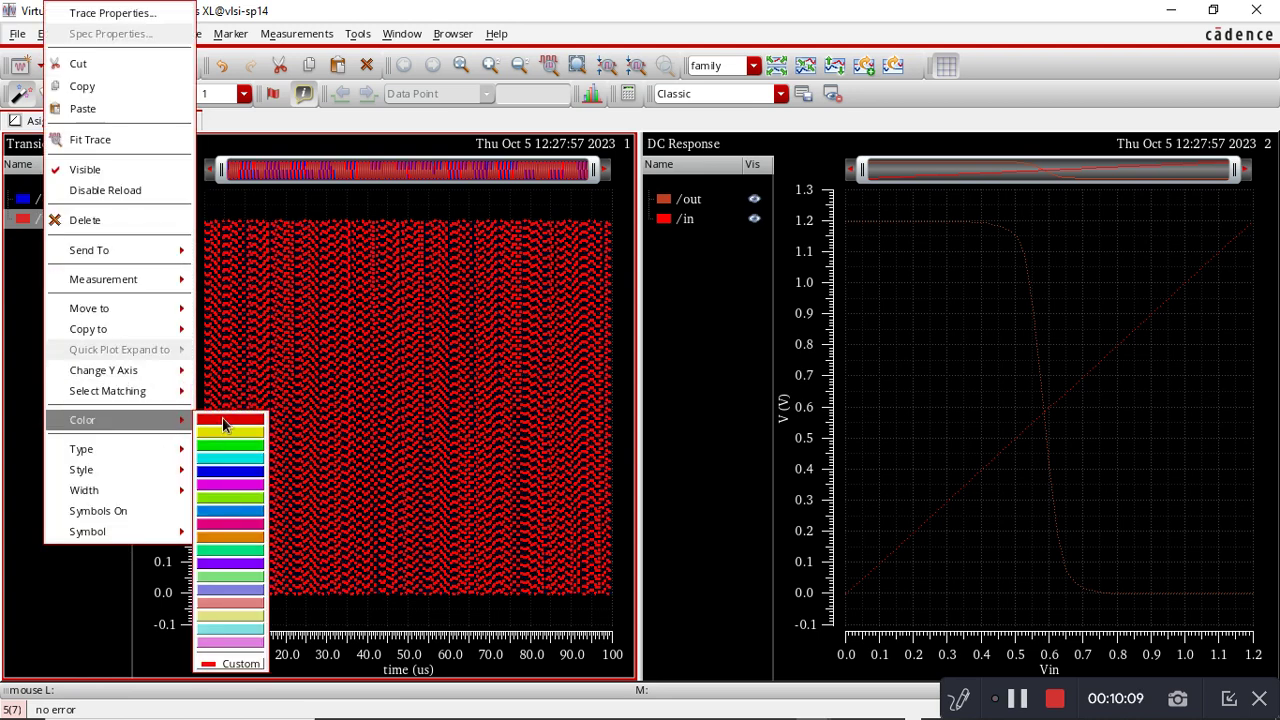
click(248, 435)
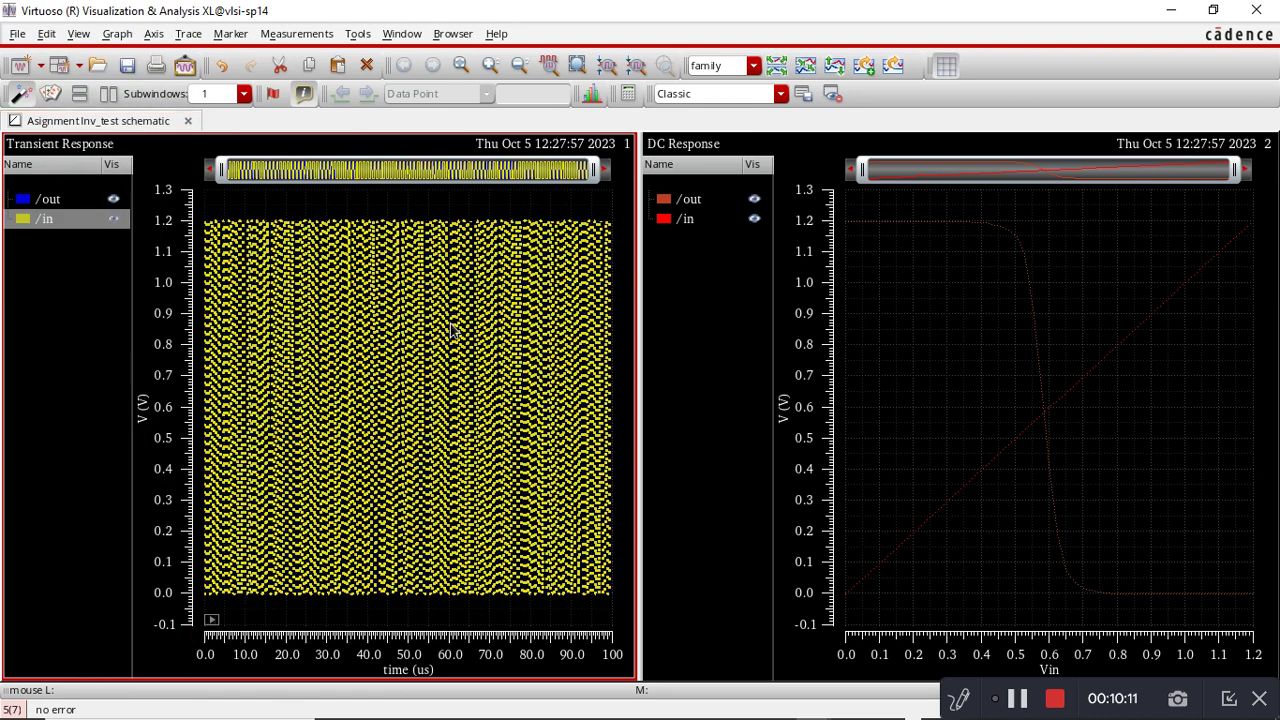
drag(585, 177, 238, 218)
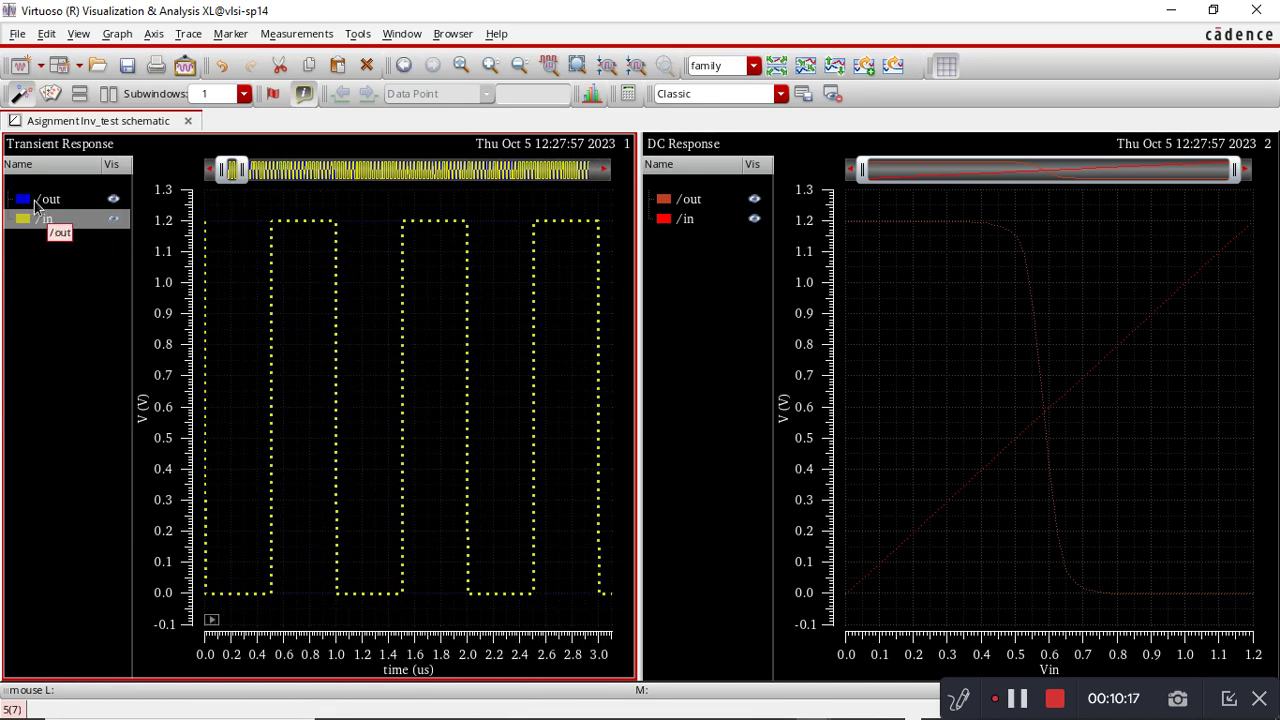
click(35, 203)
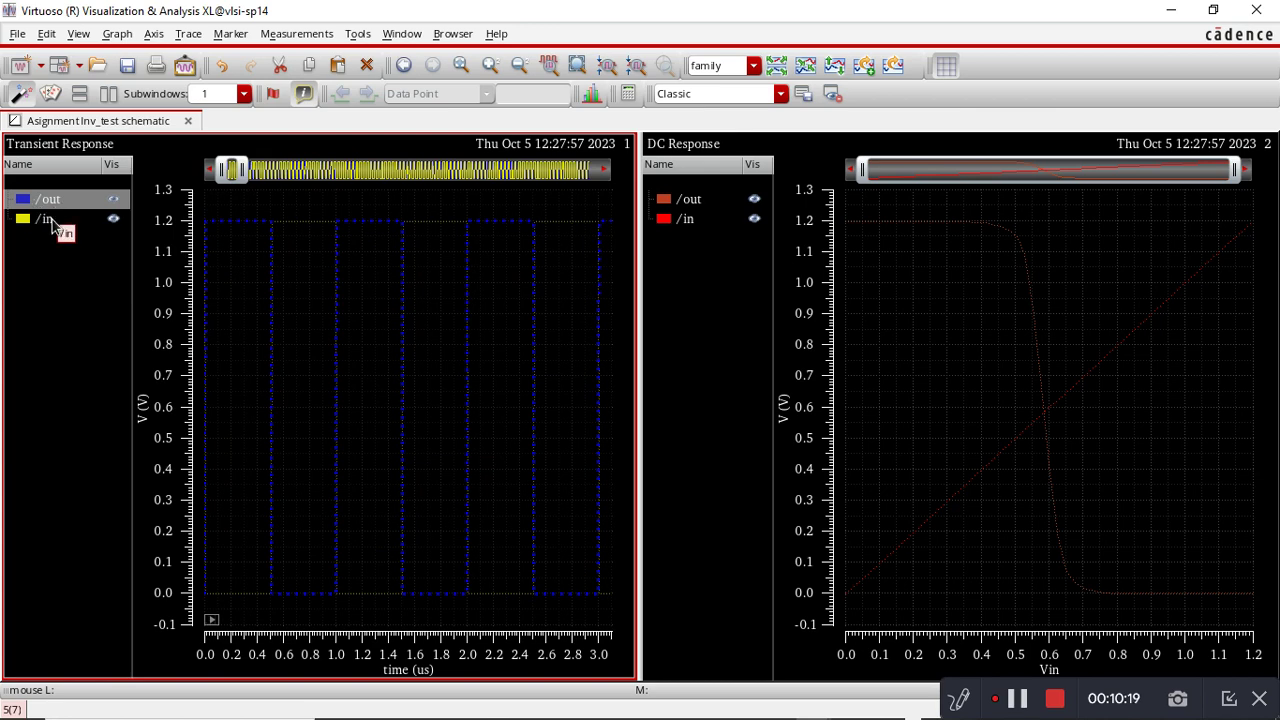
click(53, 224)
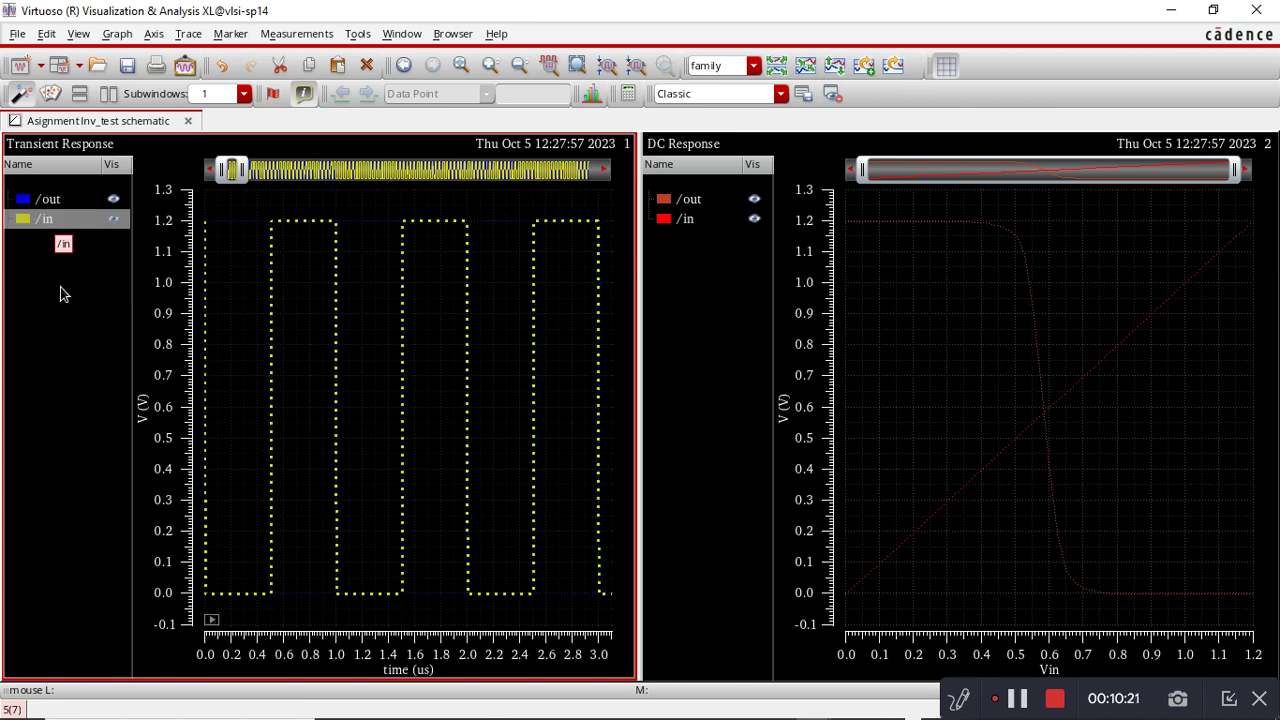
Minimize the waveform and log windows, then uncheck the INVERTER.pex.netlist DSPF entry in Simulation Files.
click(1171, 10)
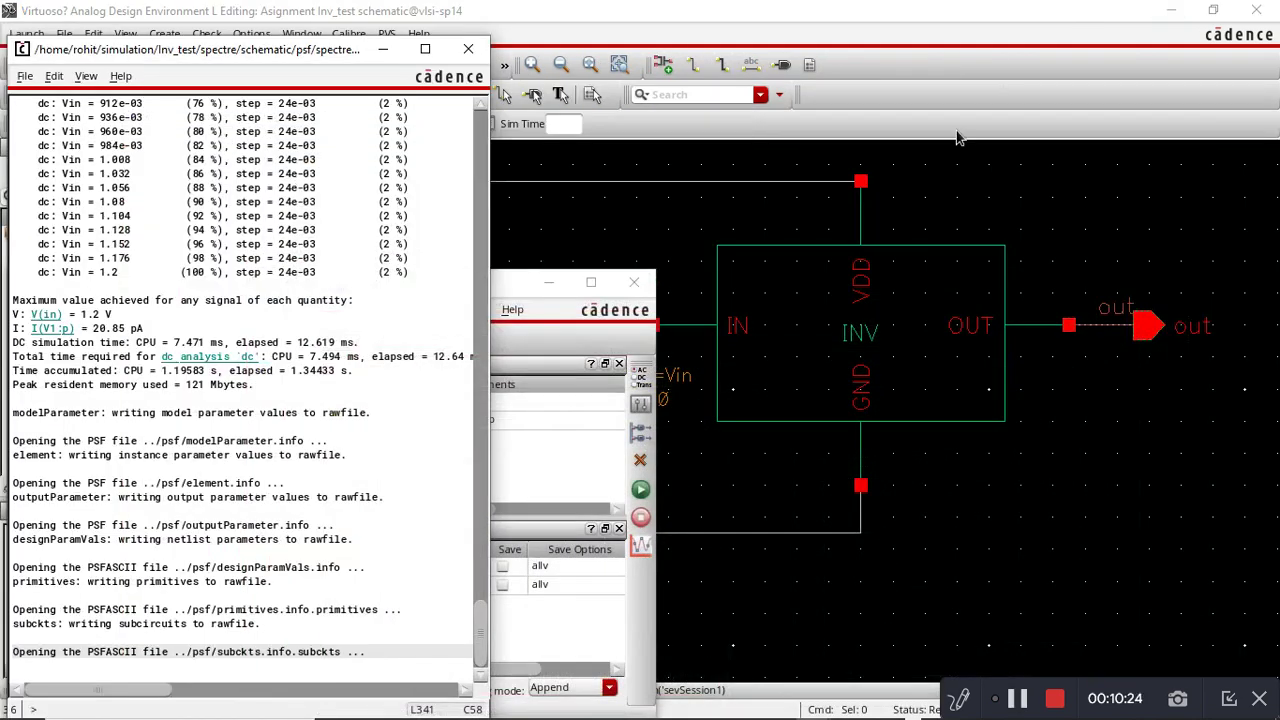
click(383, 49)
click(125, 311)
click(125, 311)
click(84, 310)
click(122, 318)
click(123, 314)
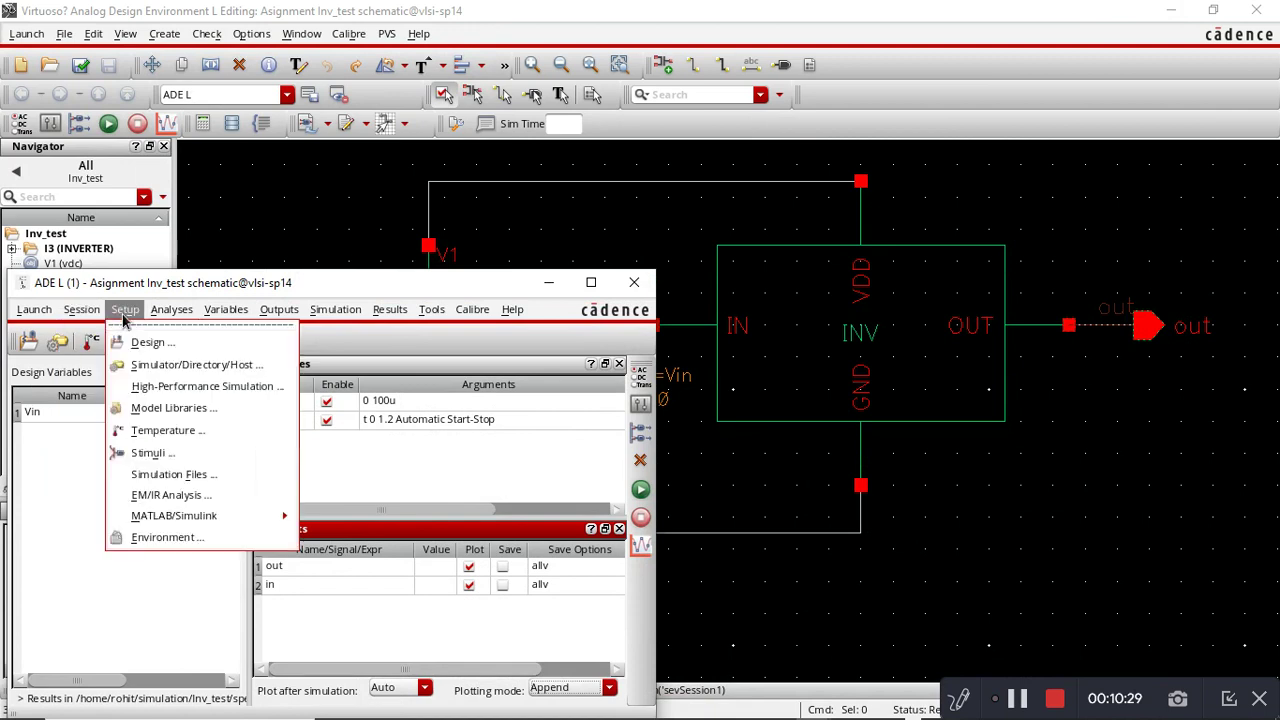
click(450, 315)
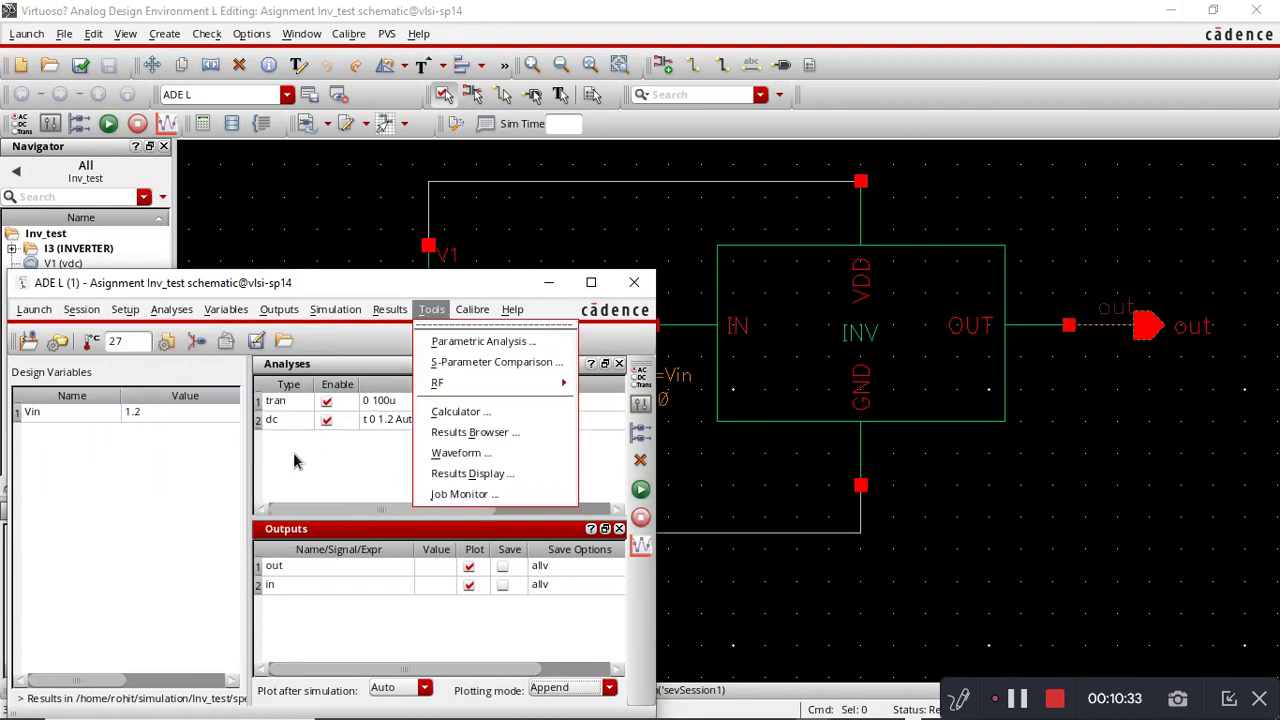
click(124, 311)
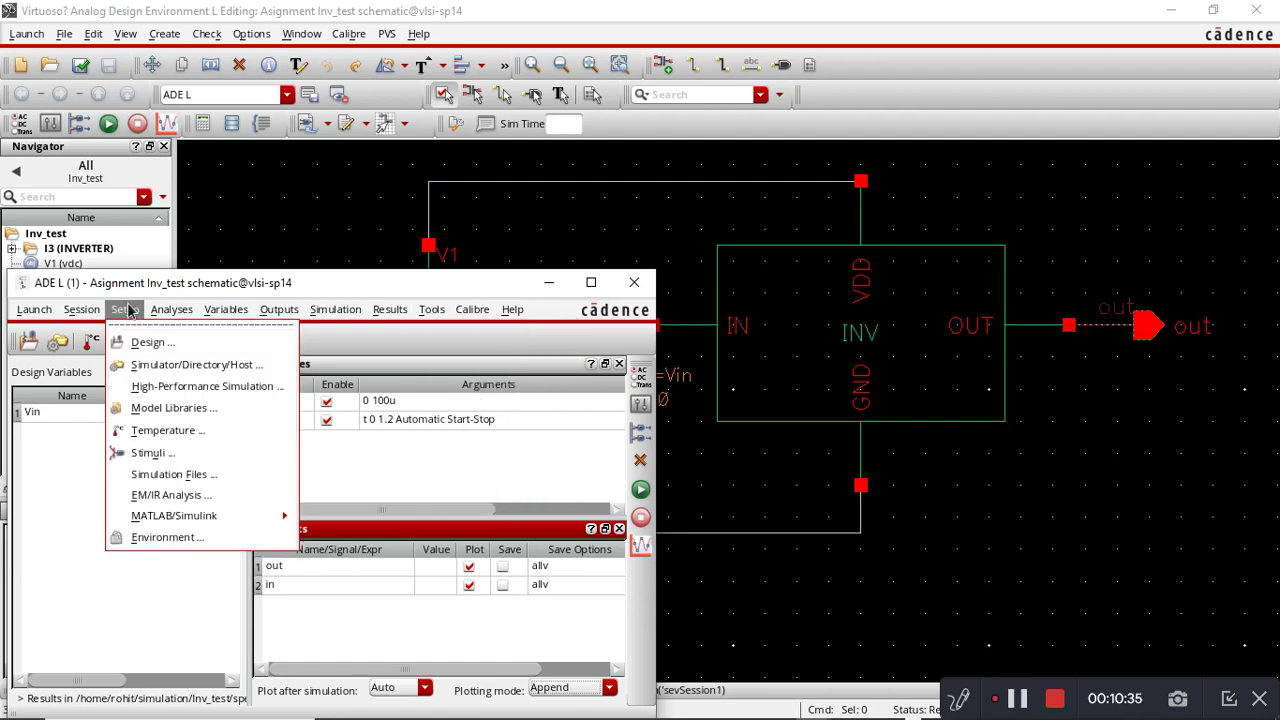
click(215, 475)
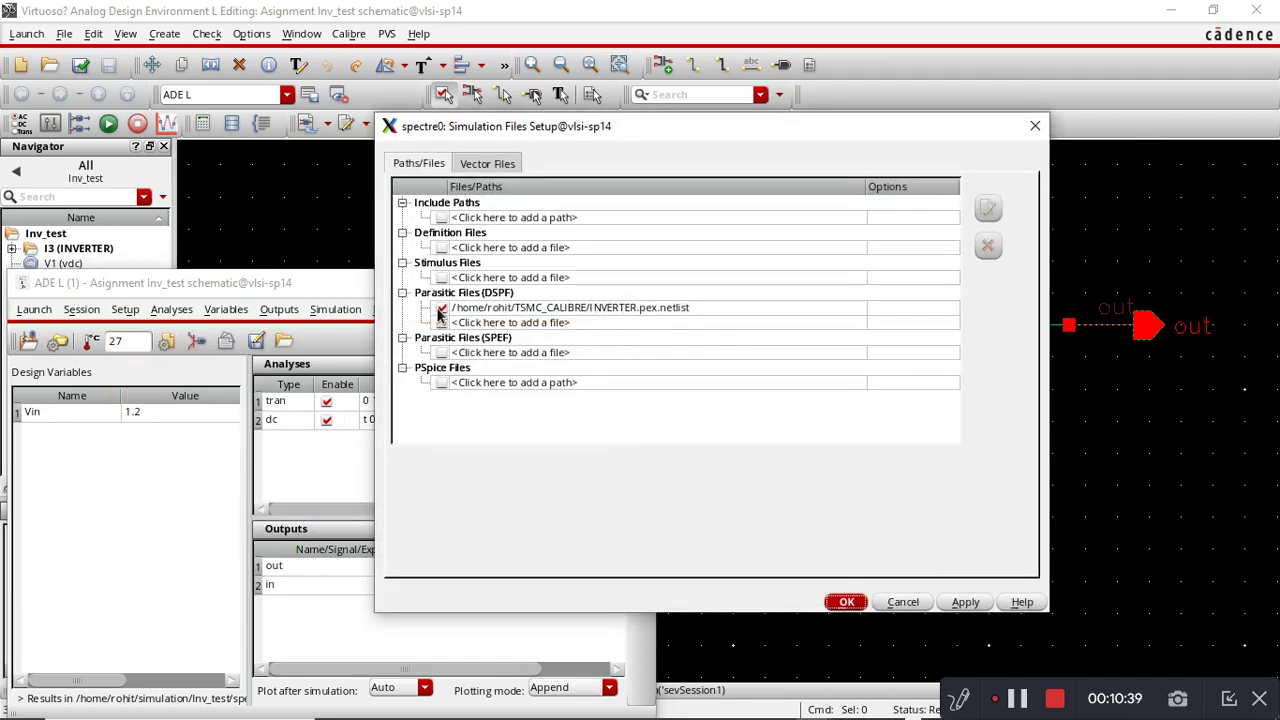
click(440, 310)
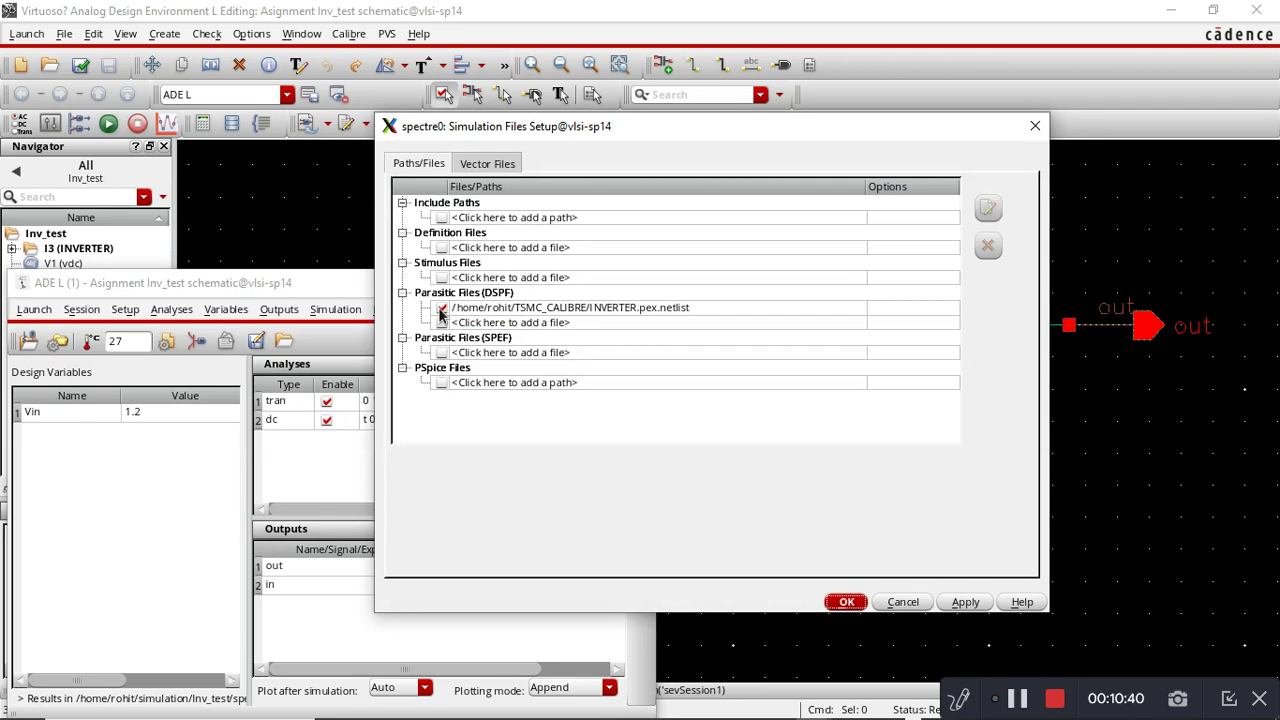
click(847, 603)
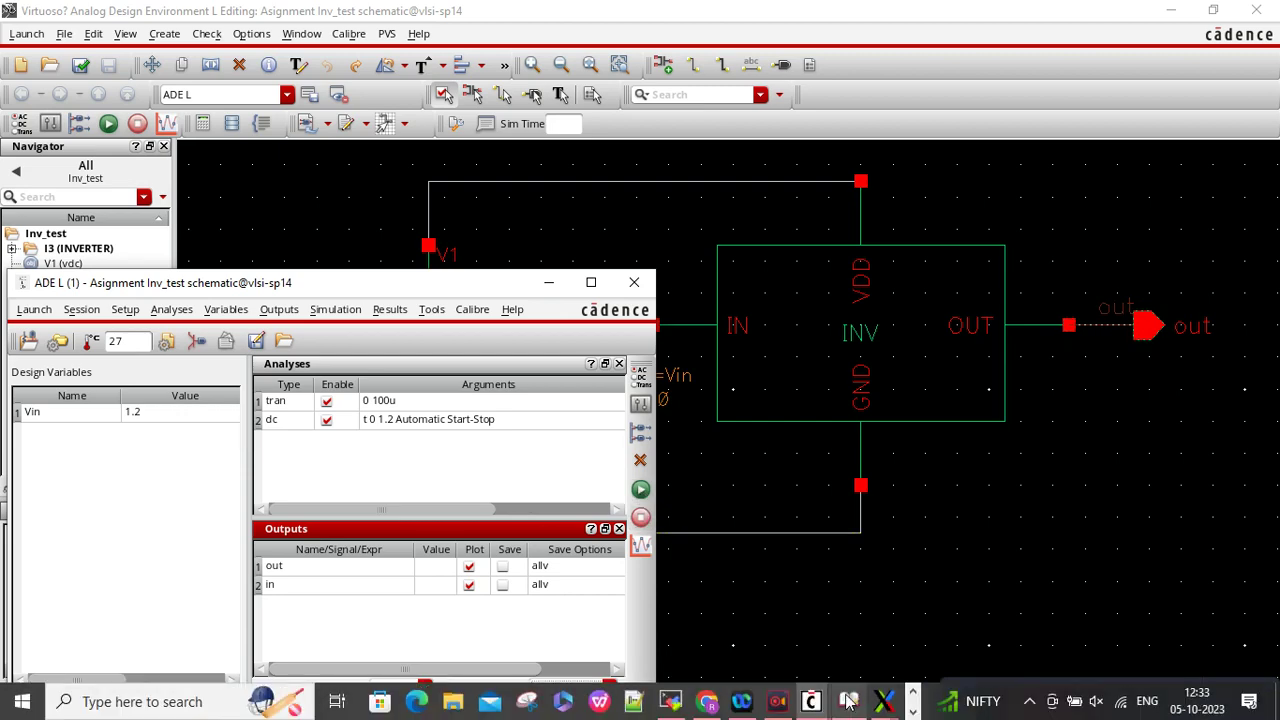
Inspect the new /out and /in traces overlaid on the original ones in the waveform viewer.
mouse_move(811, 701)
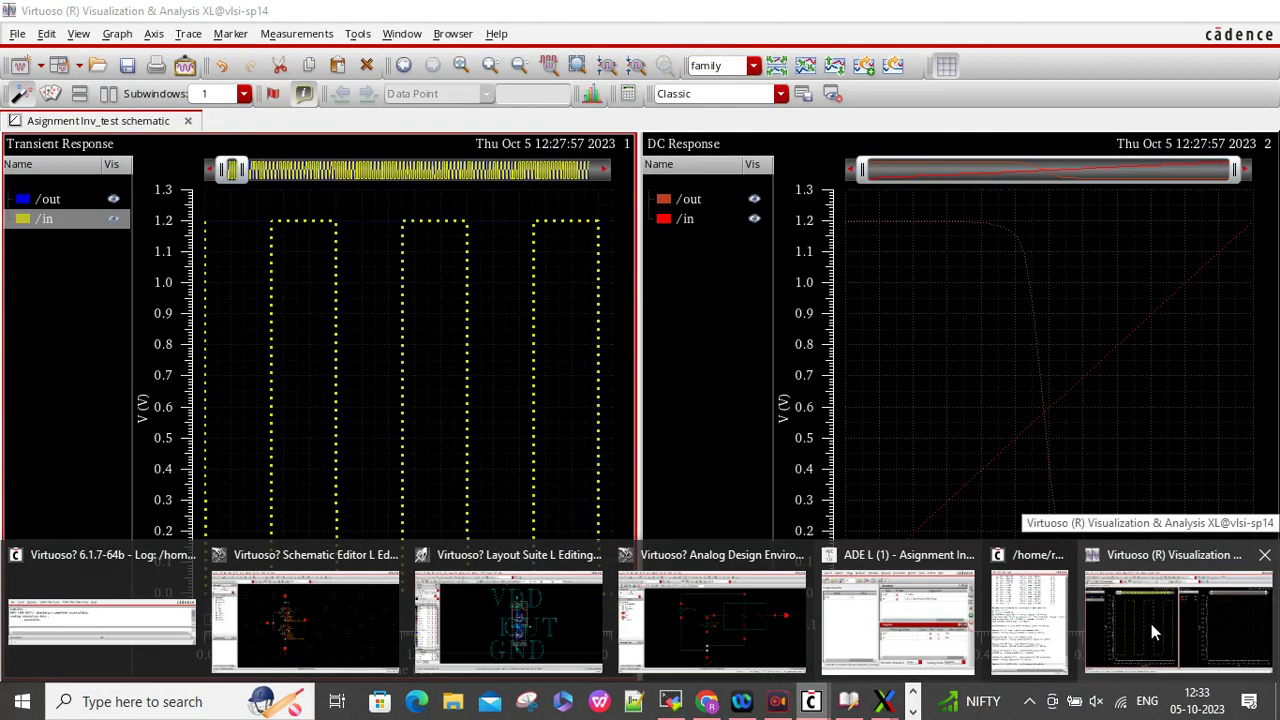
click(1151, 624)
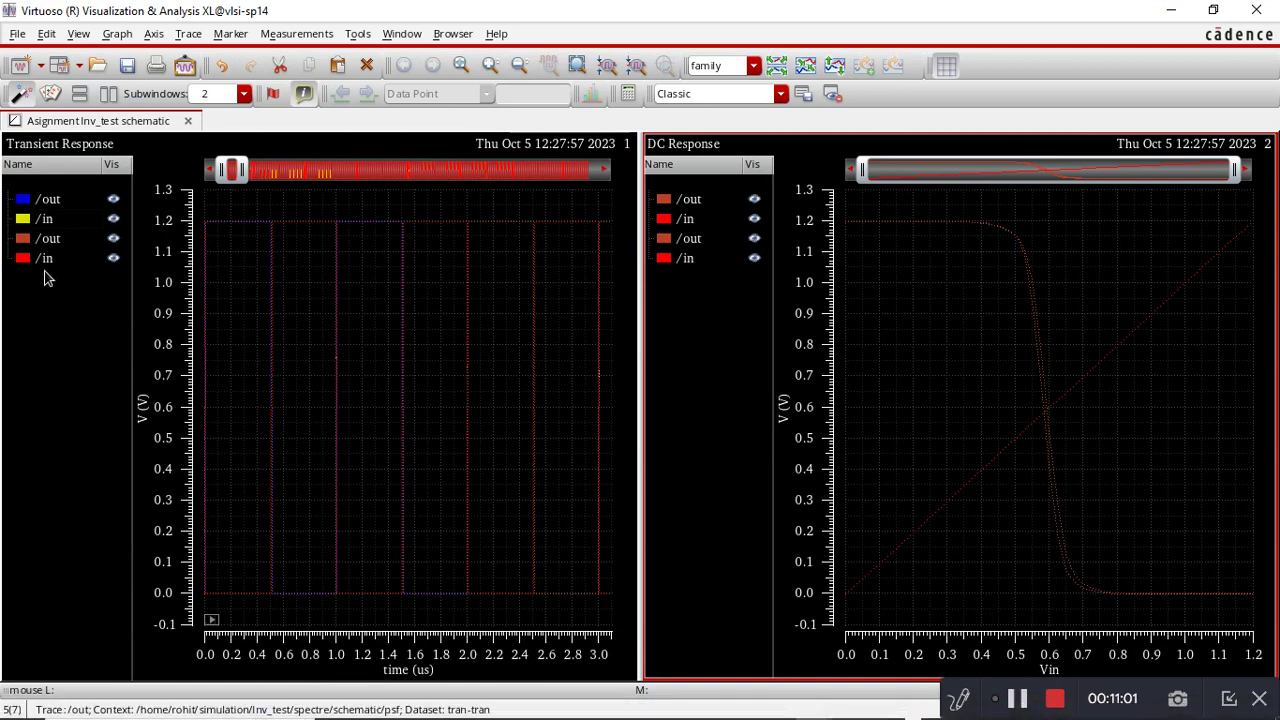
click(49, 258)
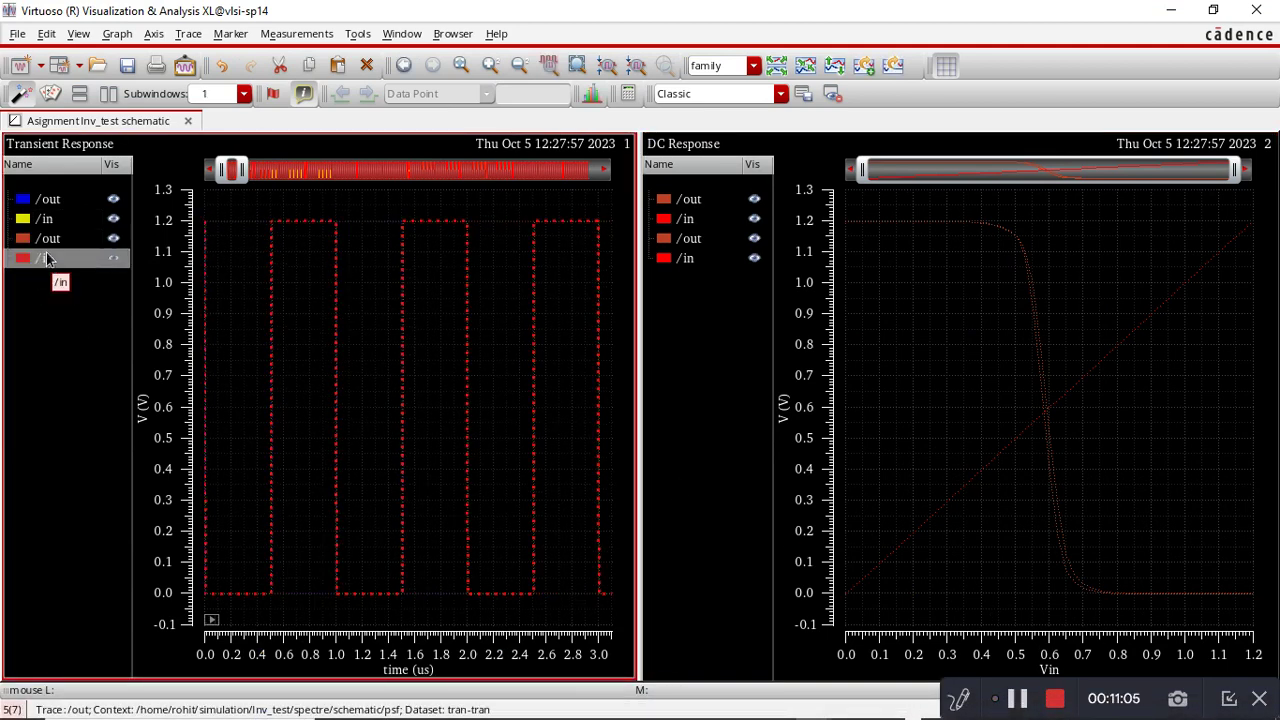
click(44, 258)
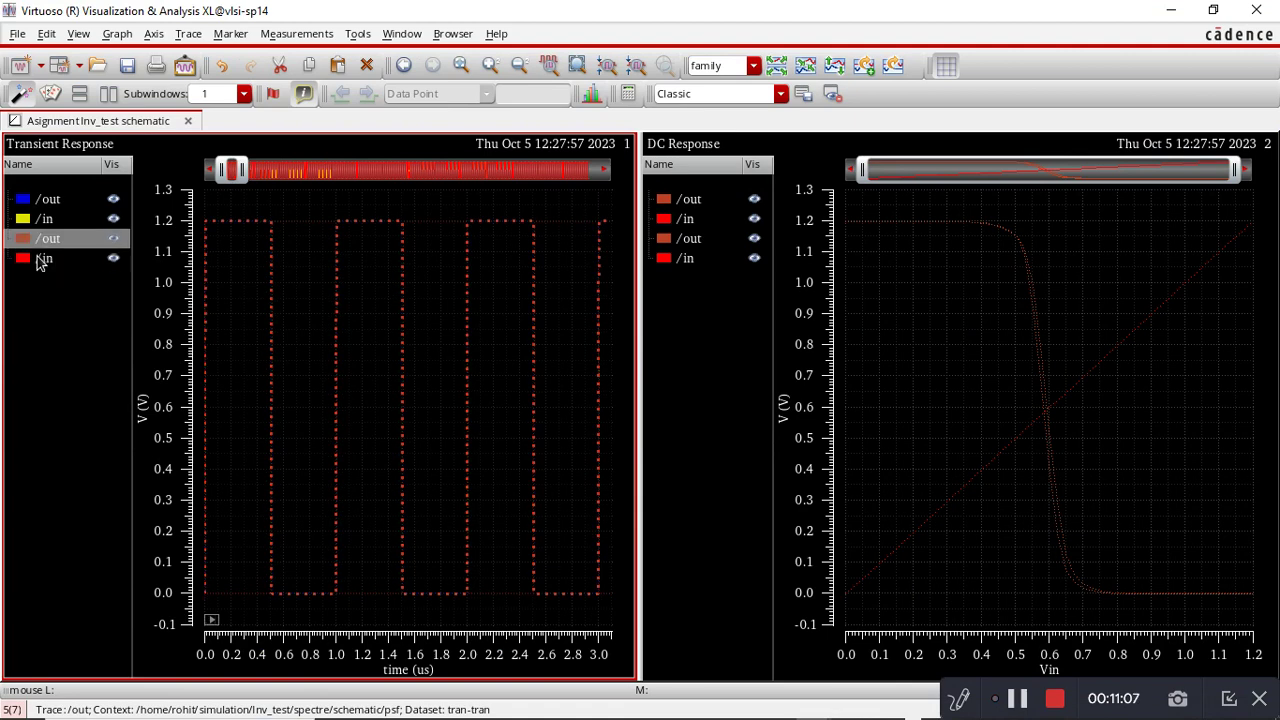
click(40, 260)
click(48, 241)
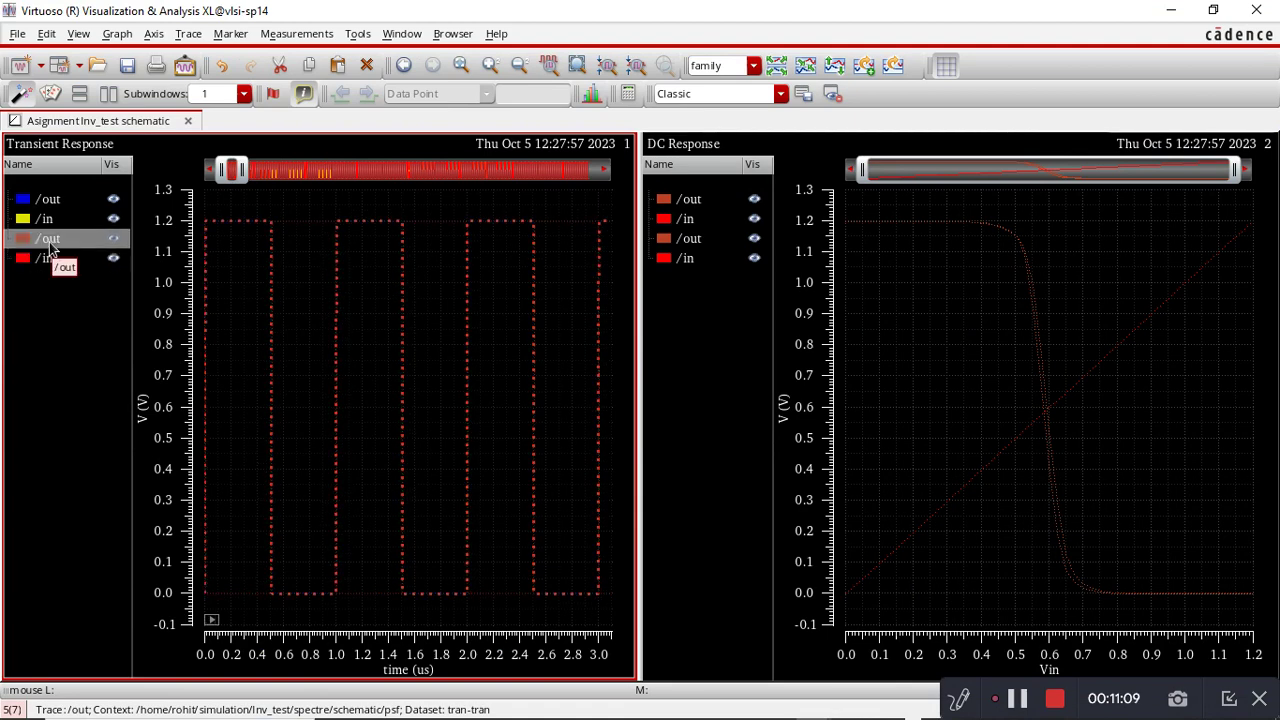
right_click(44, 264)
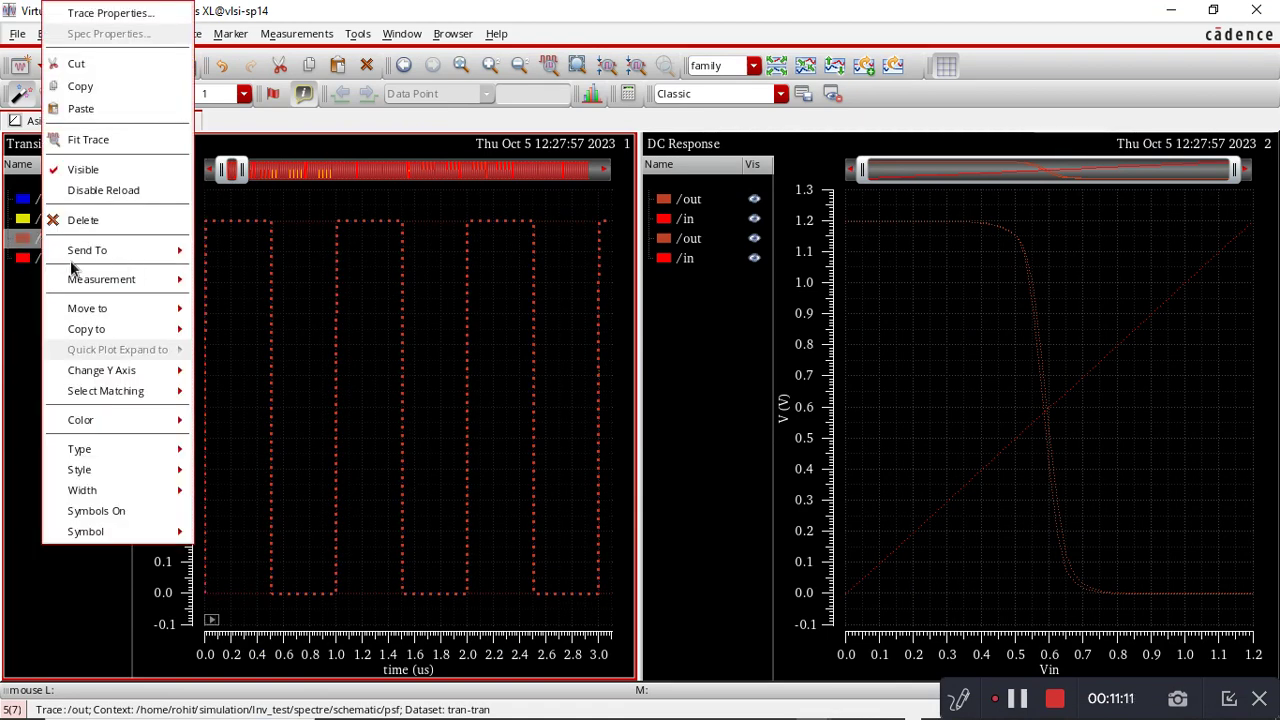
click(12, 282)
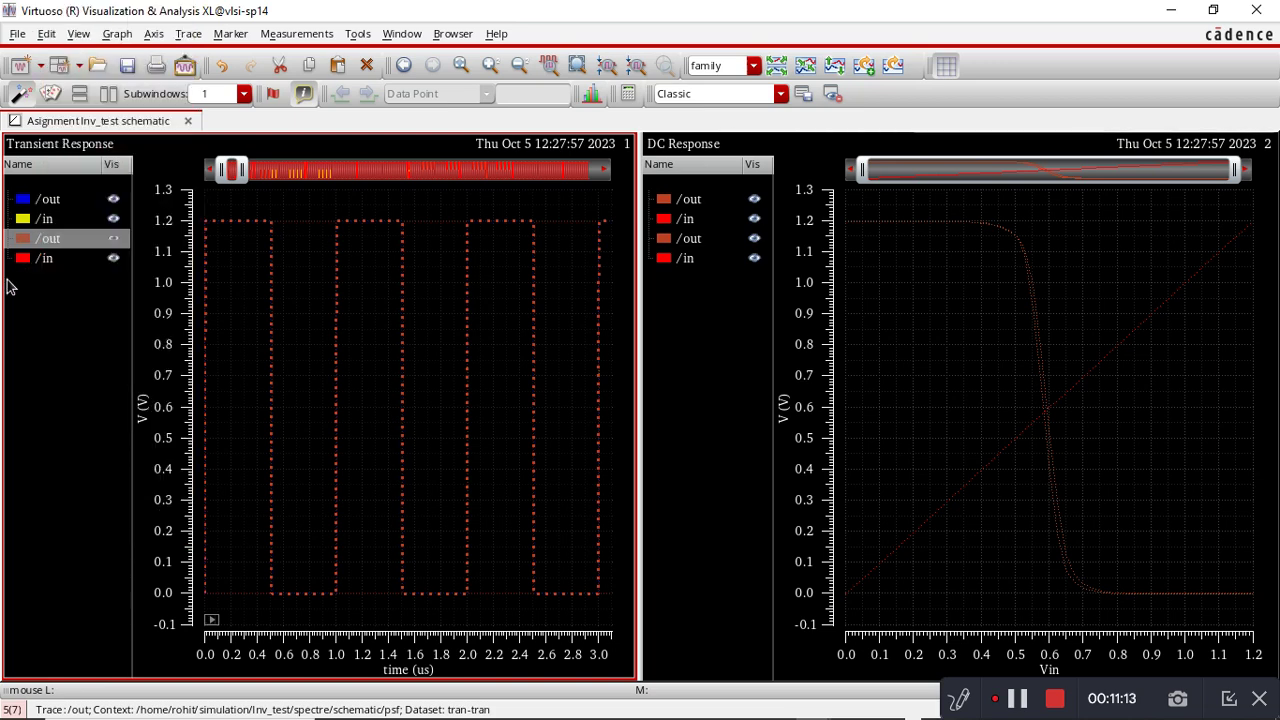
click(50, 228)
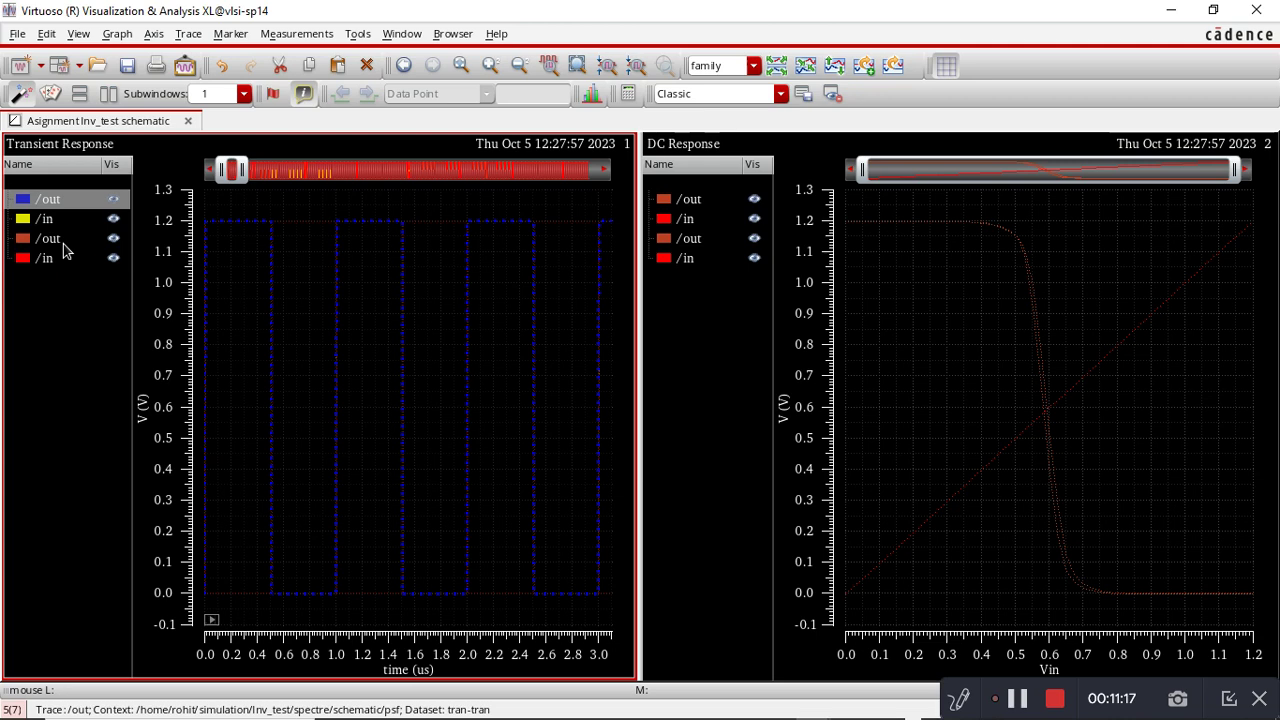
click(50, 238)
click(61, 199)
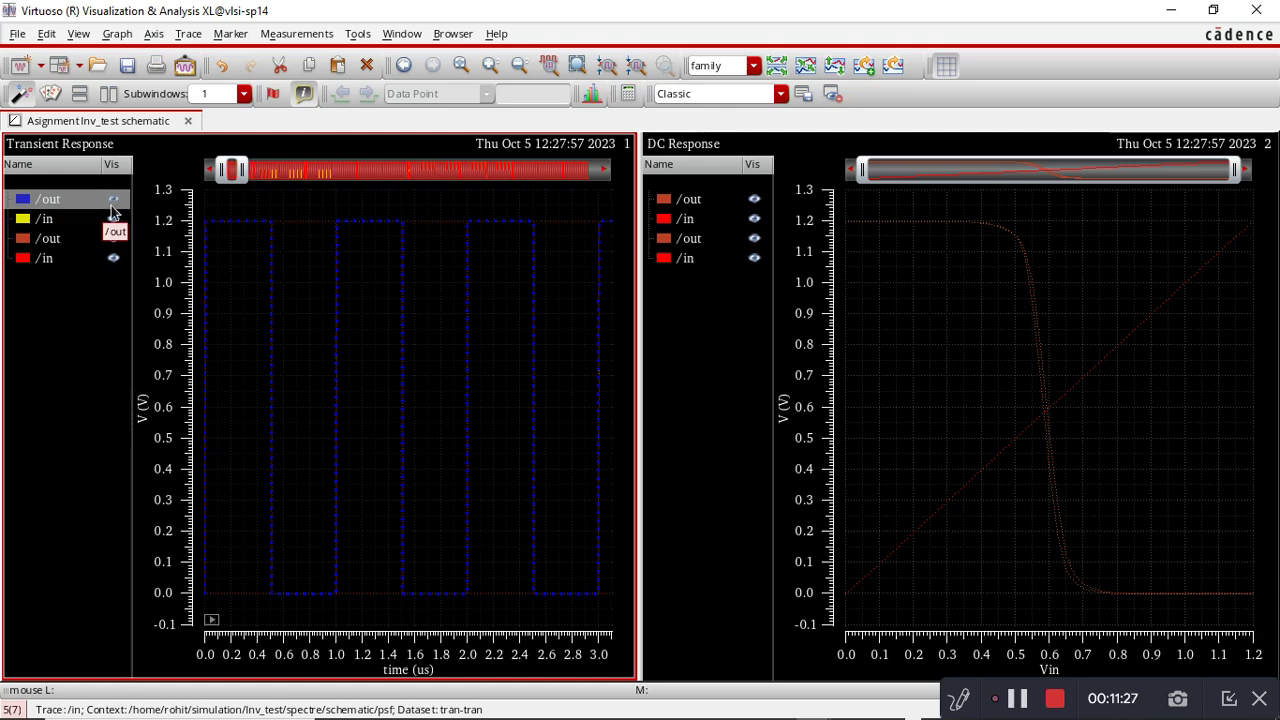
In ADE L, stop plotting the out and in signals.
mouse_move(848, 712)
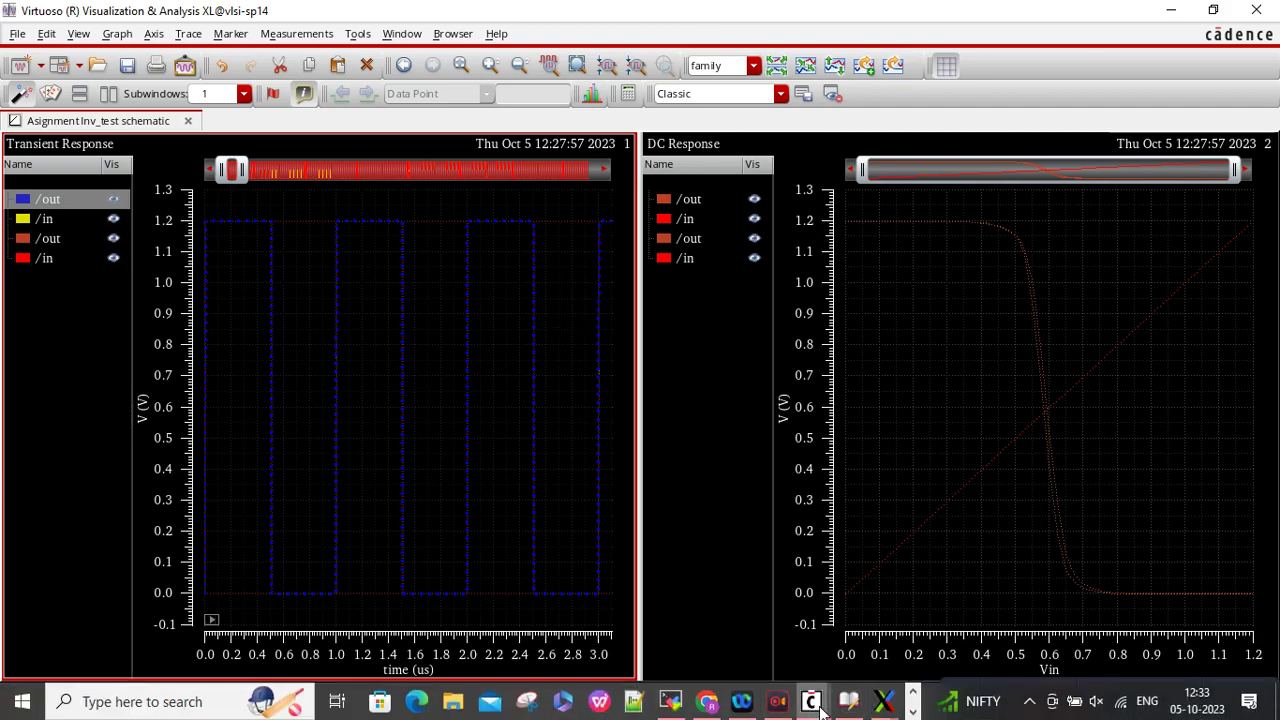
mouse_move(810, 703)
mouse_move(912, 660)
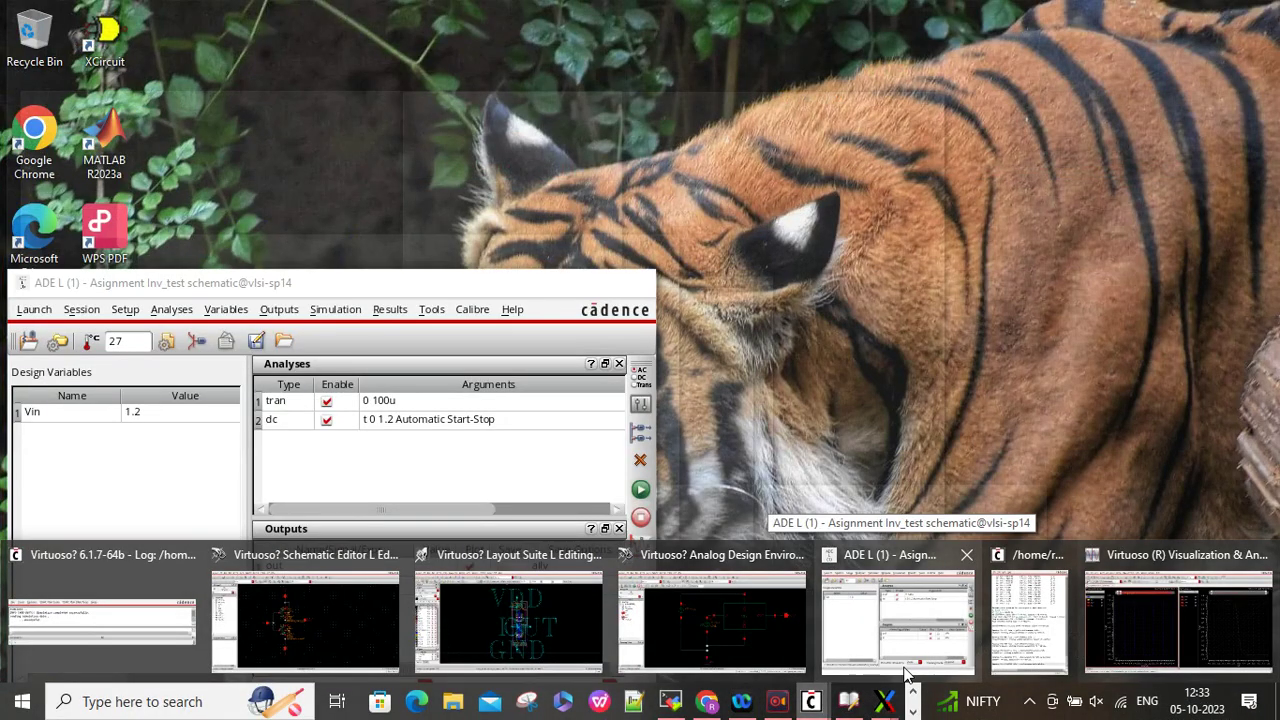
mouse_move(1025, 645)
click(875, 631)
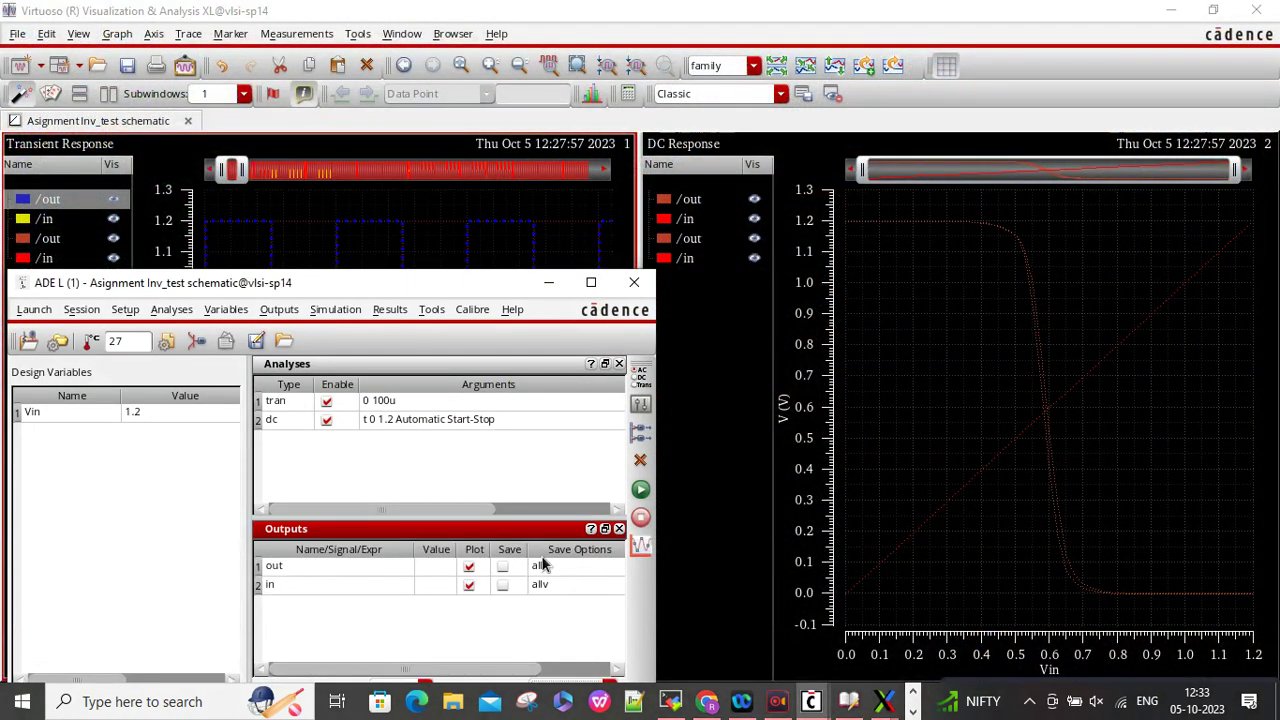
click(468, 567)
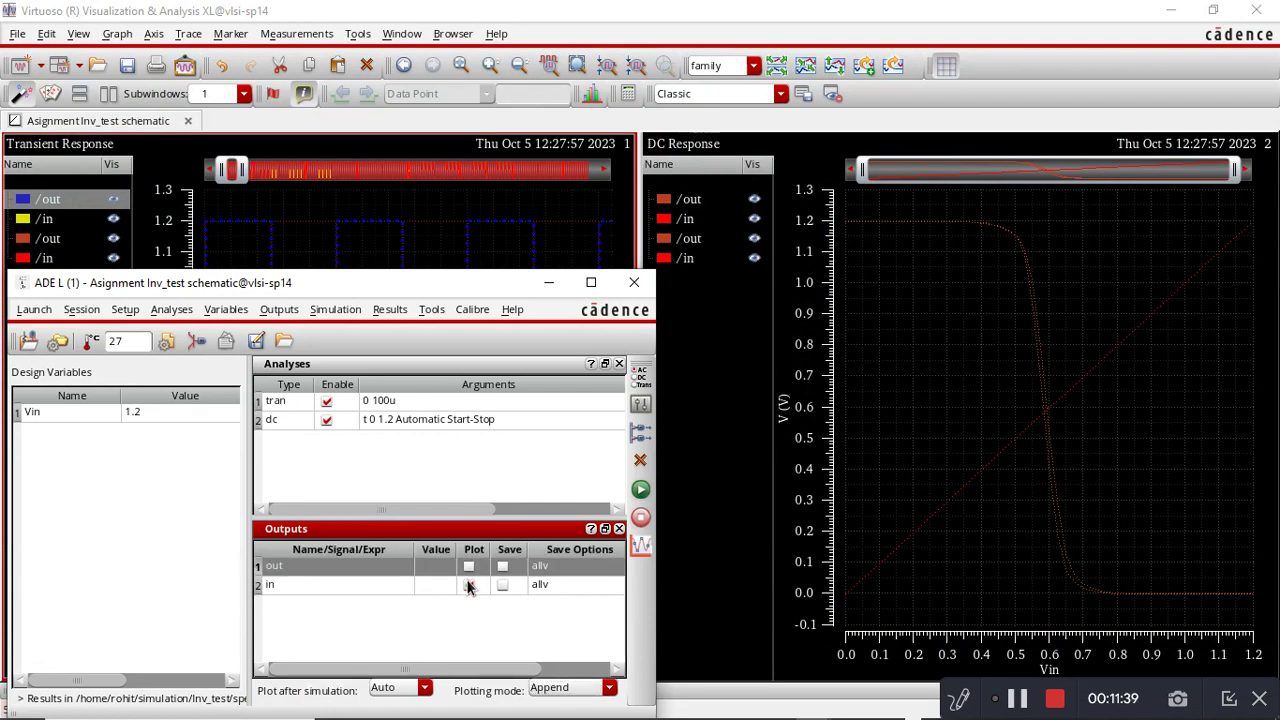
click(469, 586)
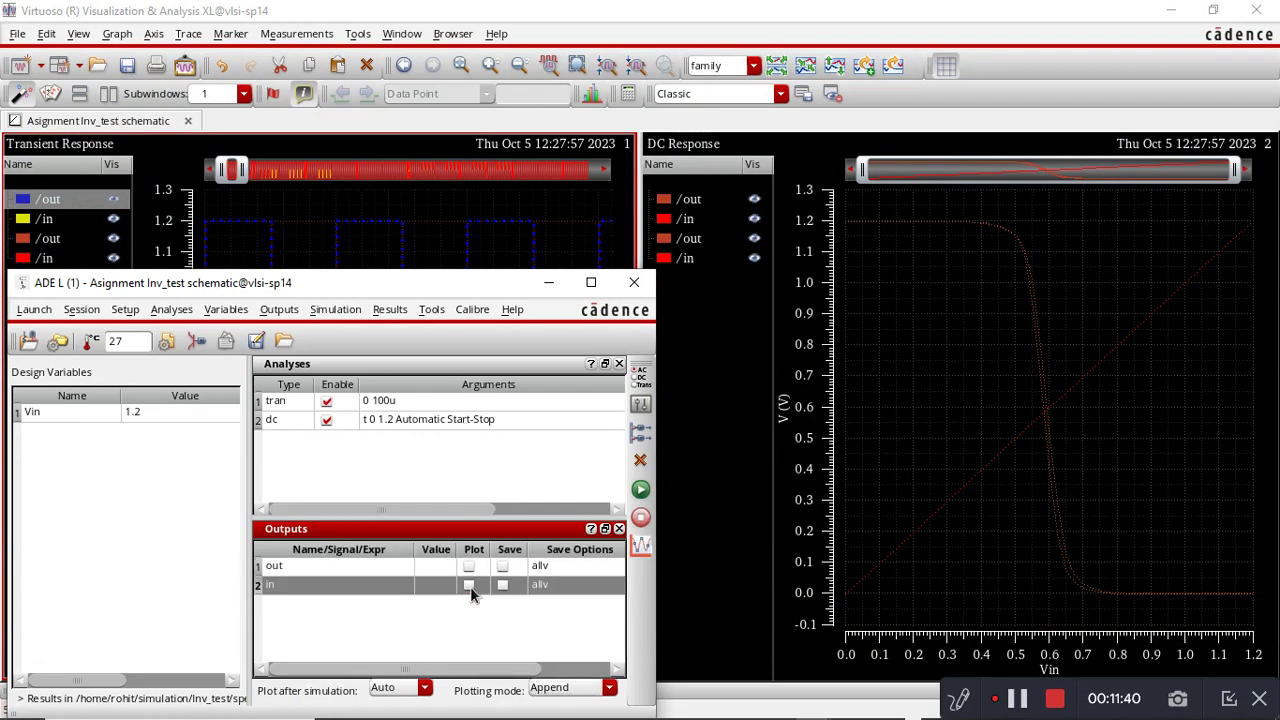
Include INVERTER.pex.netlist as the DSPF parasitic file in the simulation files setup.
click(126, 311)
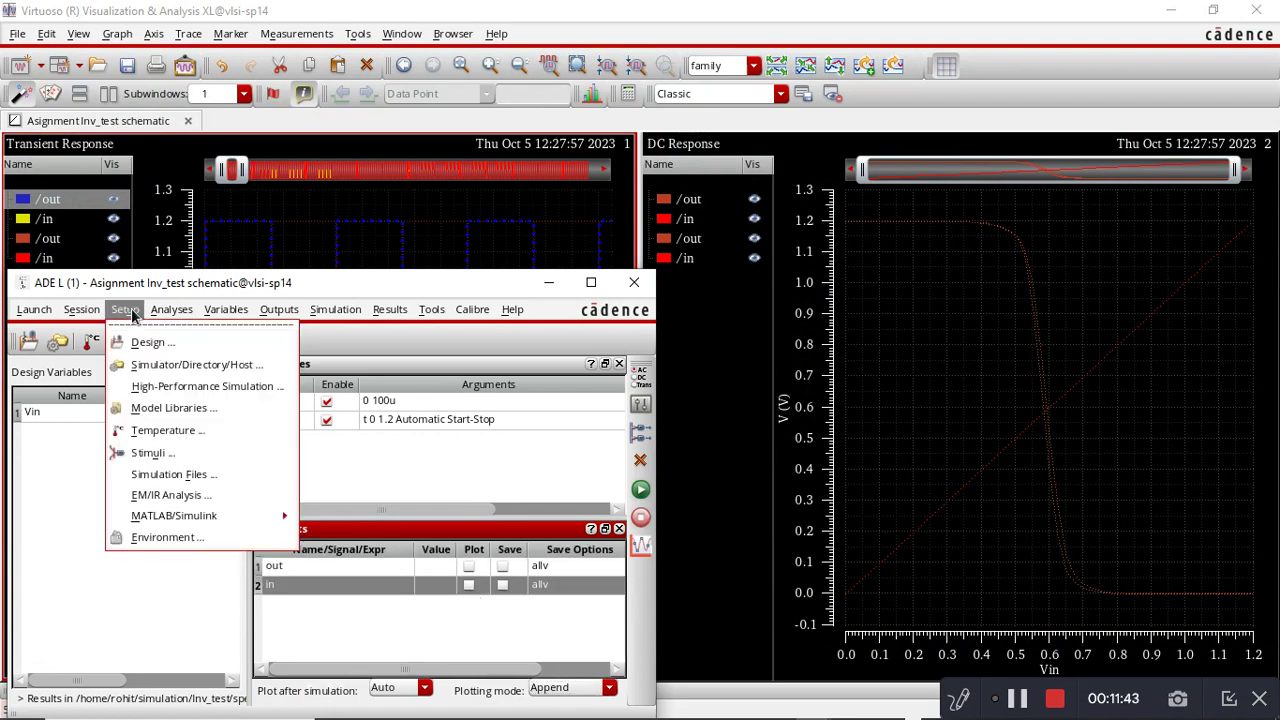
click(172, 478)
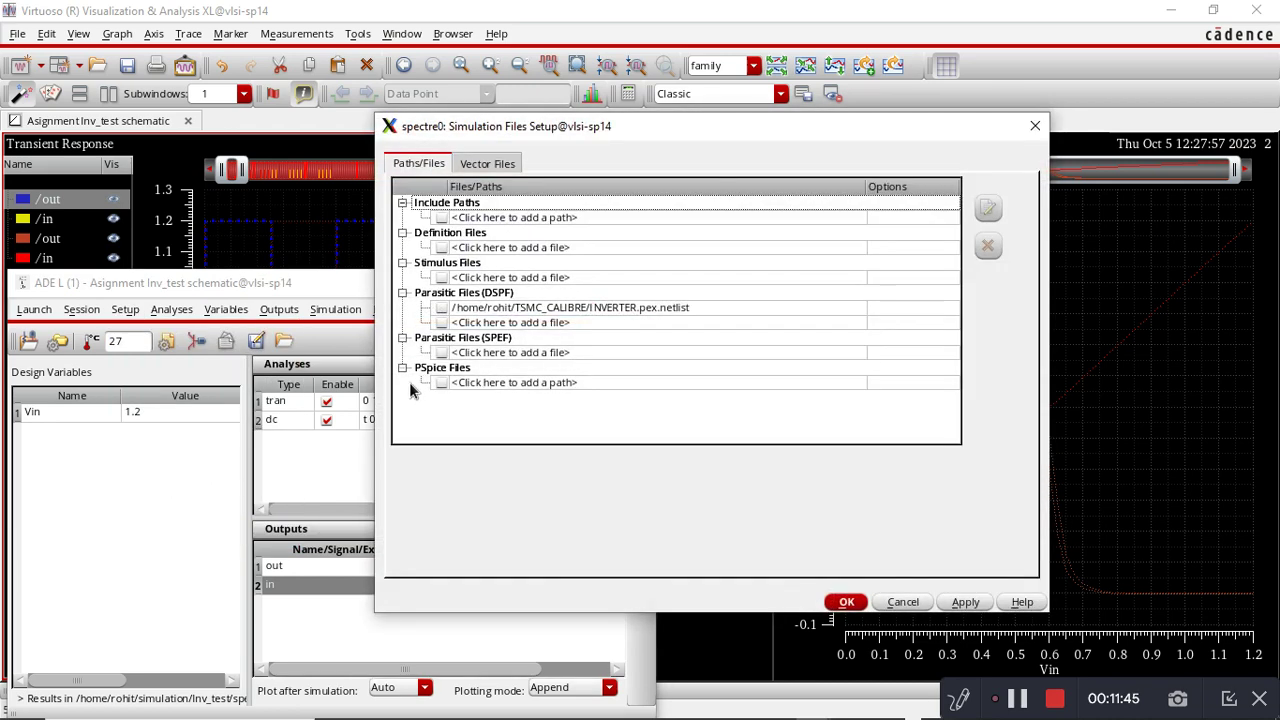
click(441, 308)
click(846, 603)
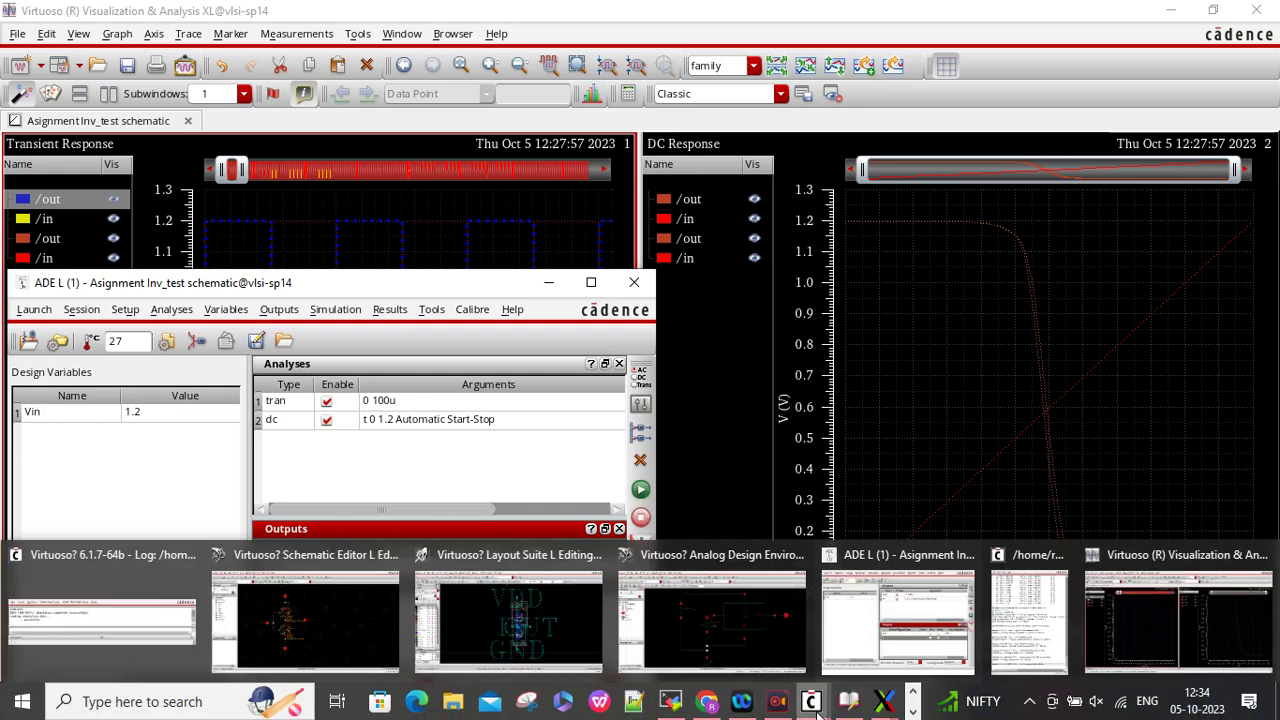
Maximize the spectre.out log and scroll up to where INVERTER.pex.netlist is loaded.
click(1029, 615)
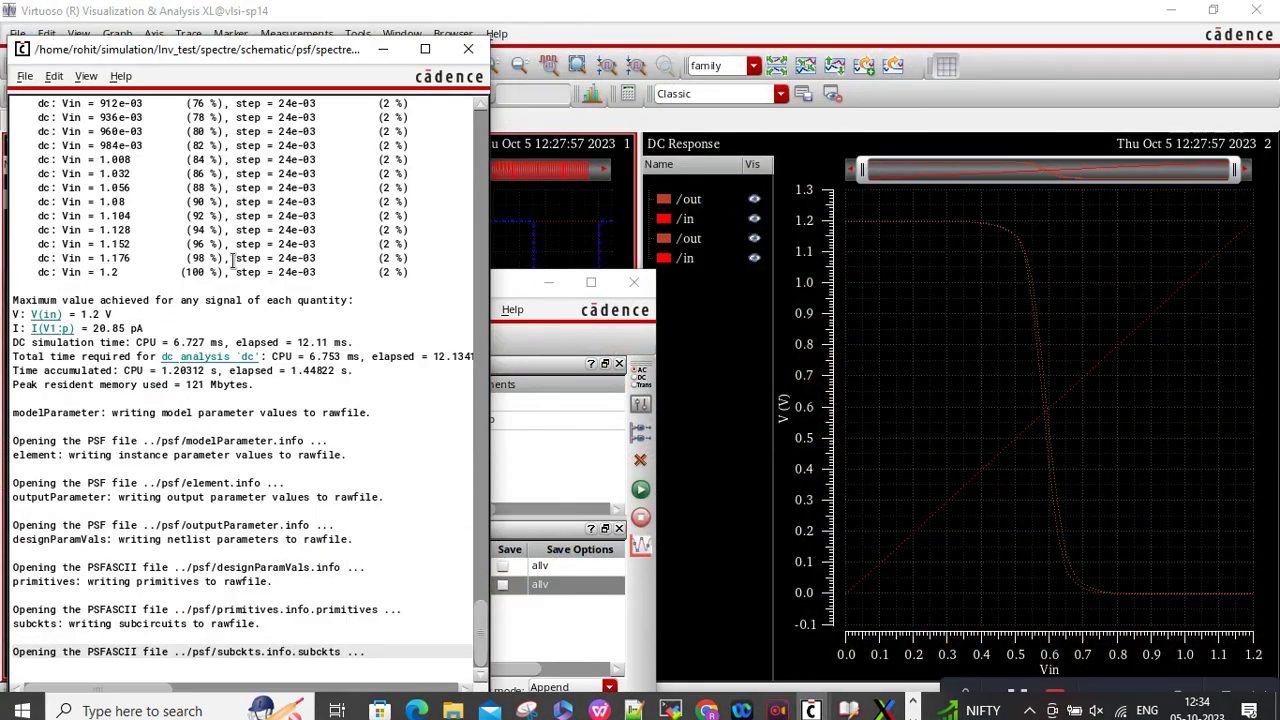
click(422, 52)
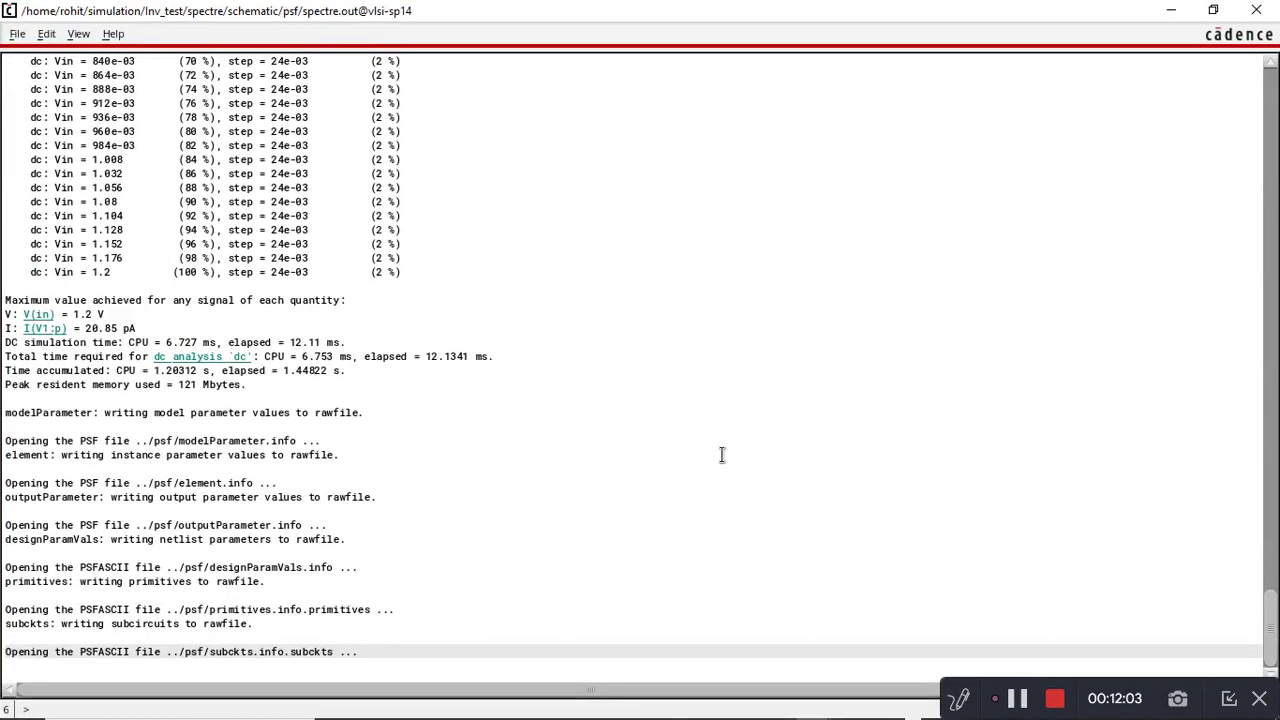
scroll(1272, 610, up, 9)
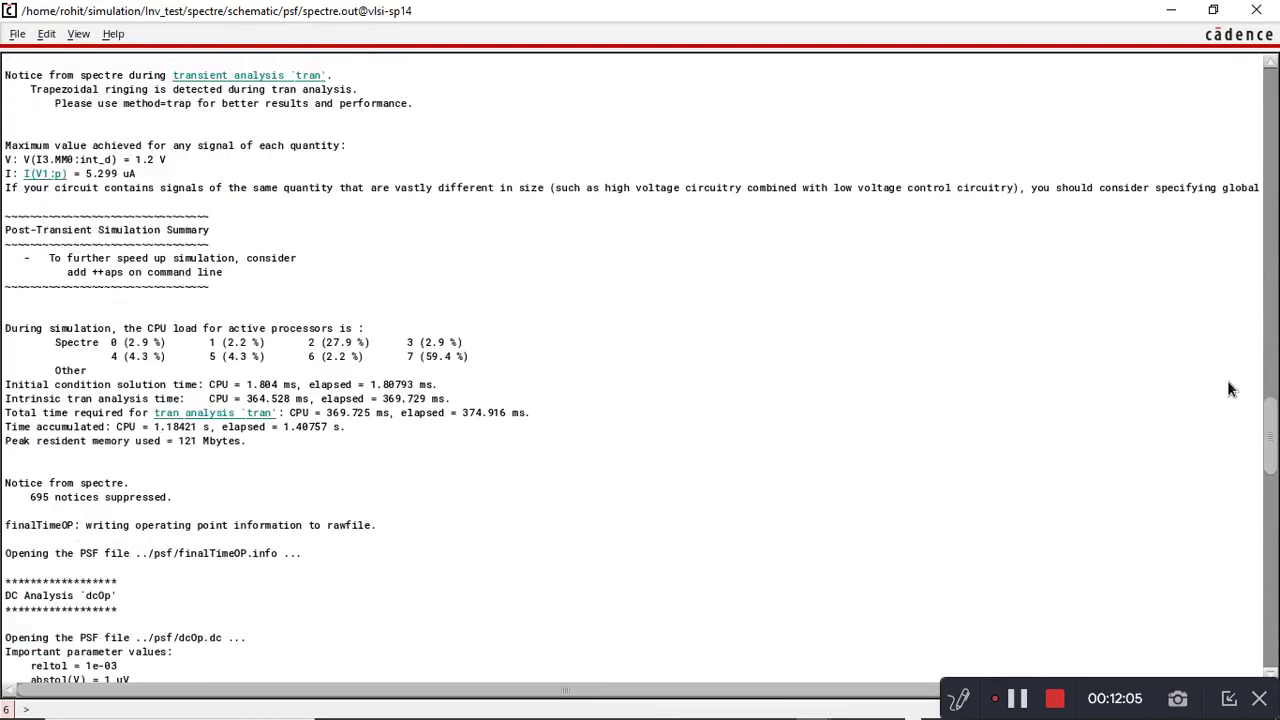
scroll(1230, 388, up, 6)
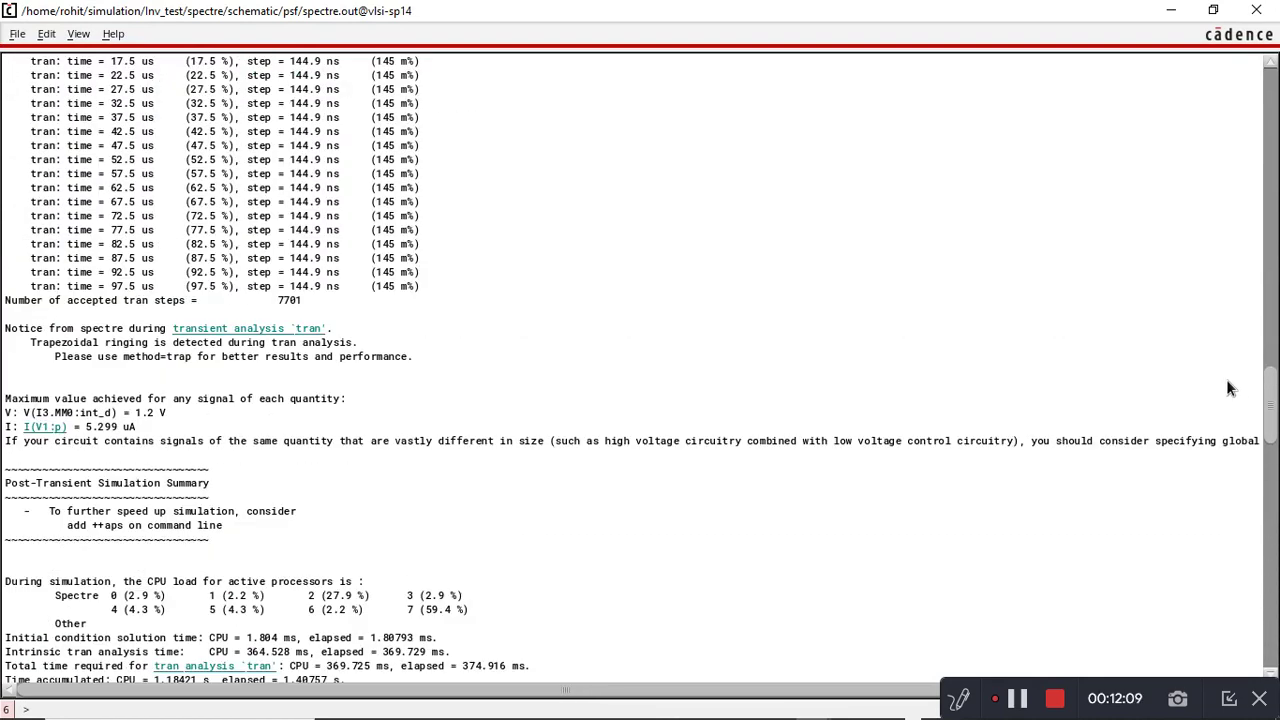
scroll(1229, 388, up, 14)
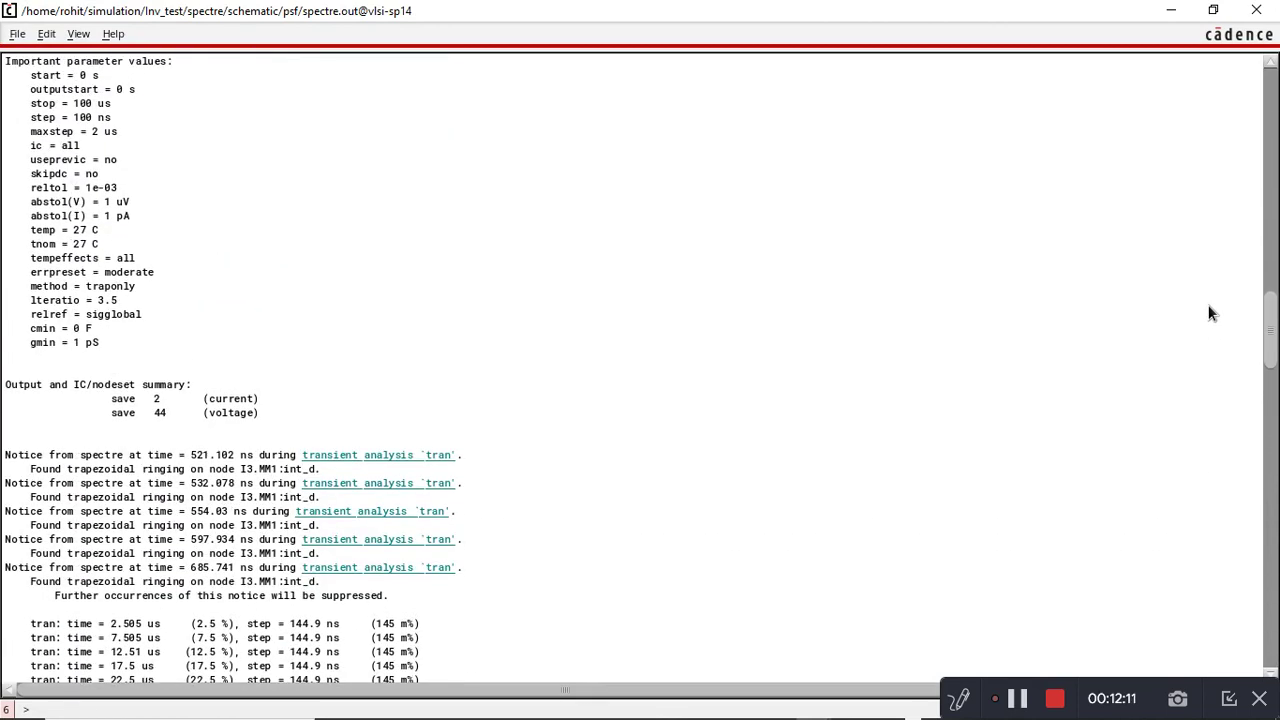
scroll(1200, 288, up, 7)
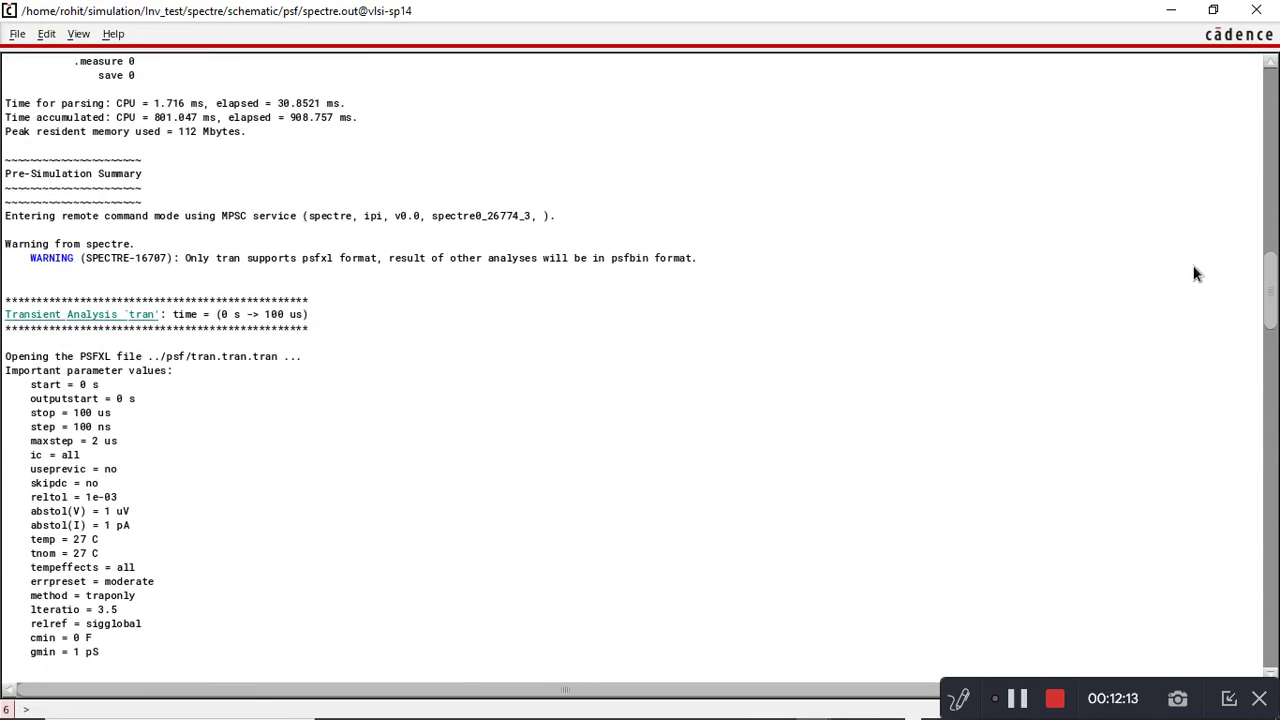
scroll(1195, 270, up, 3)
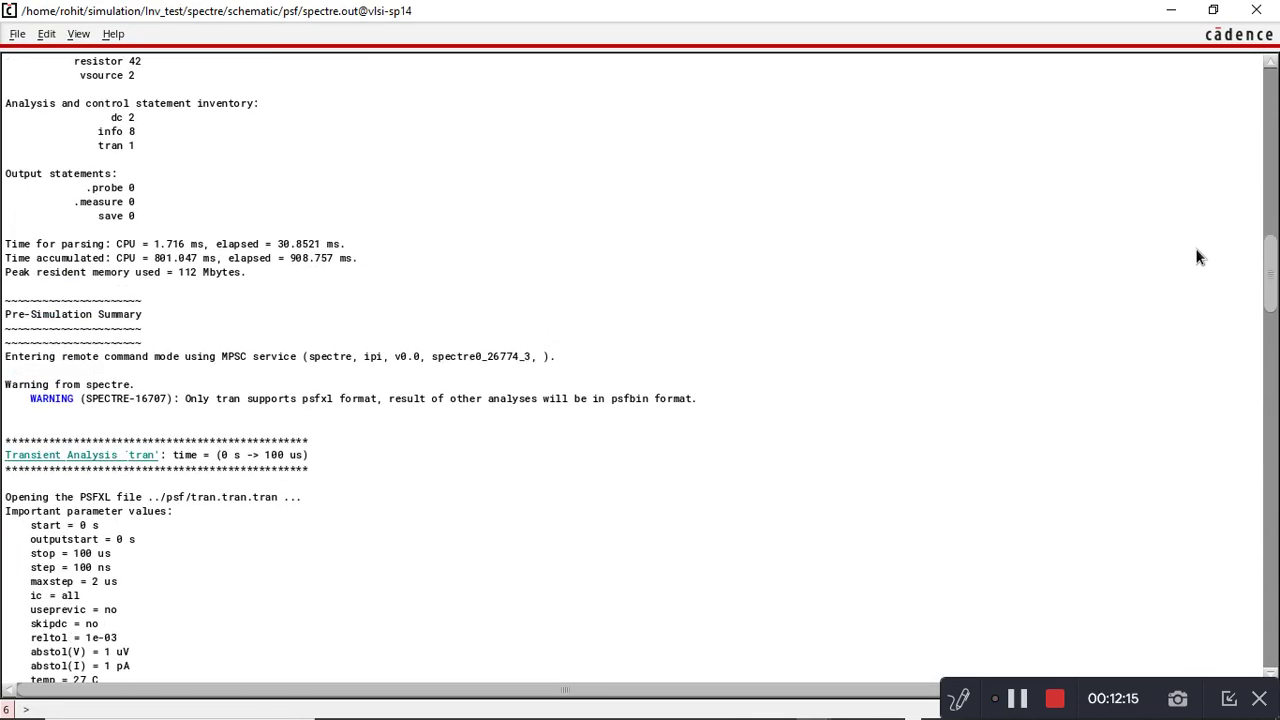
scroll(1195, 256, up, 20)
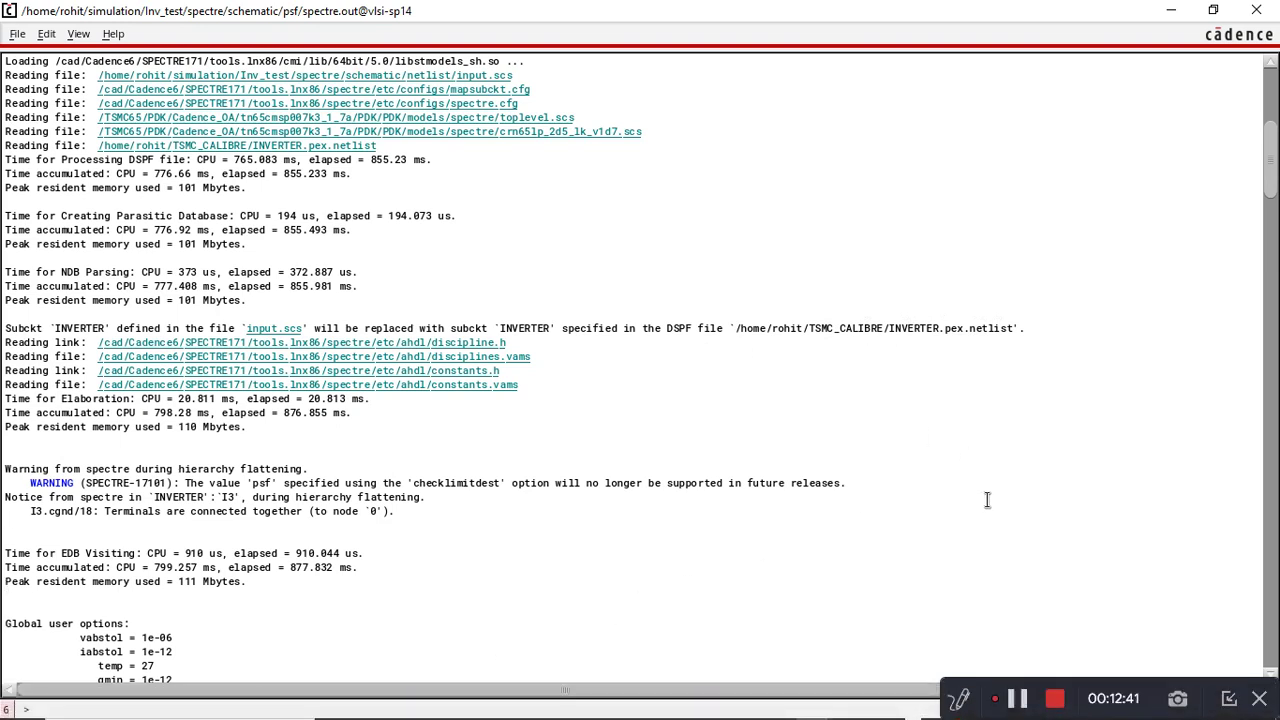
Minimize the log and ADE L, then colour the second DC /out trace blue.
click(1171, 10)
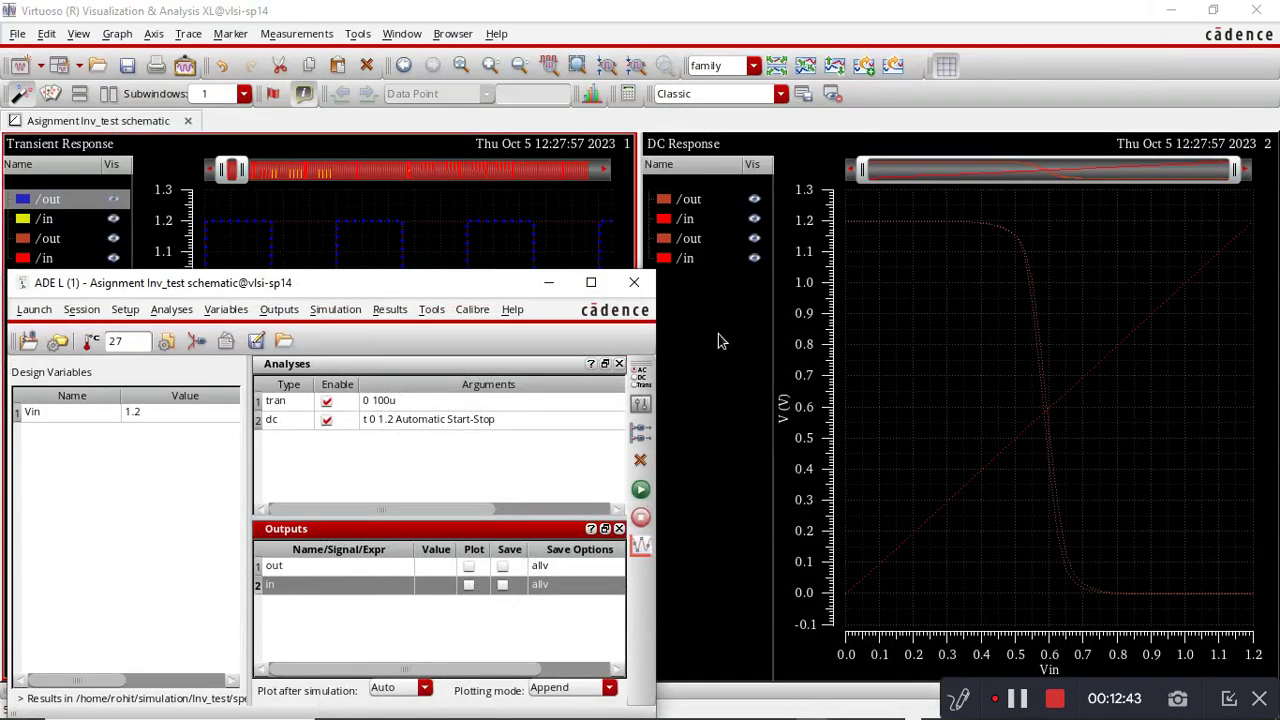
click(548, 282)
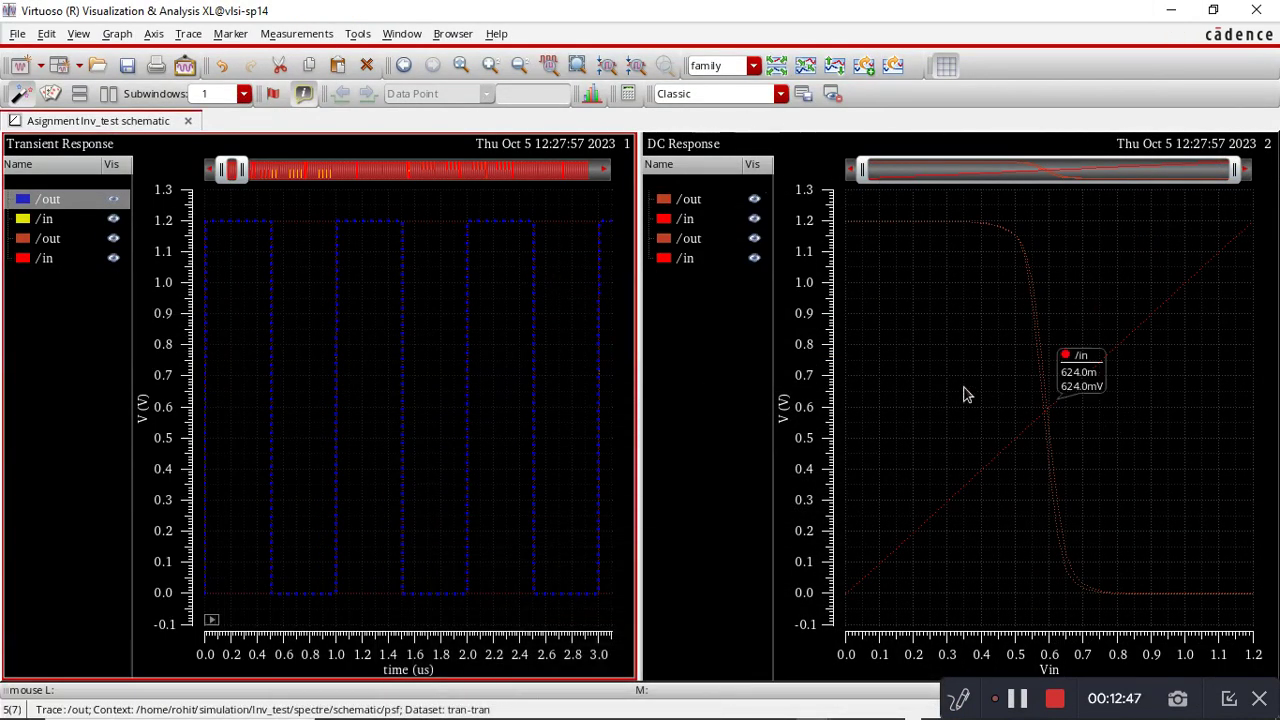
click(688, 241)
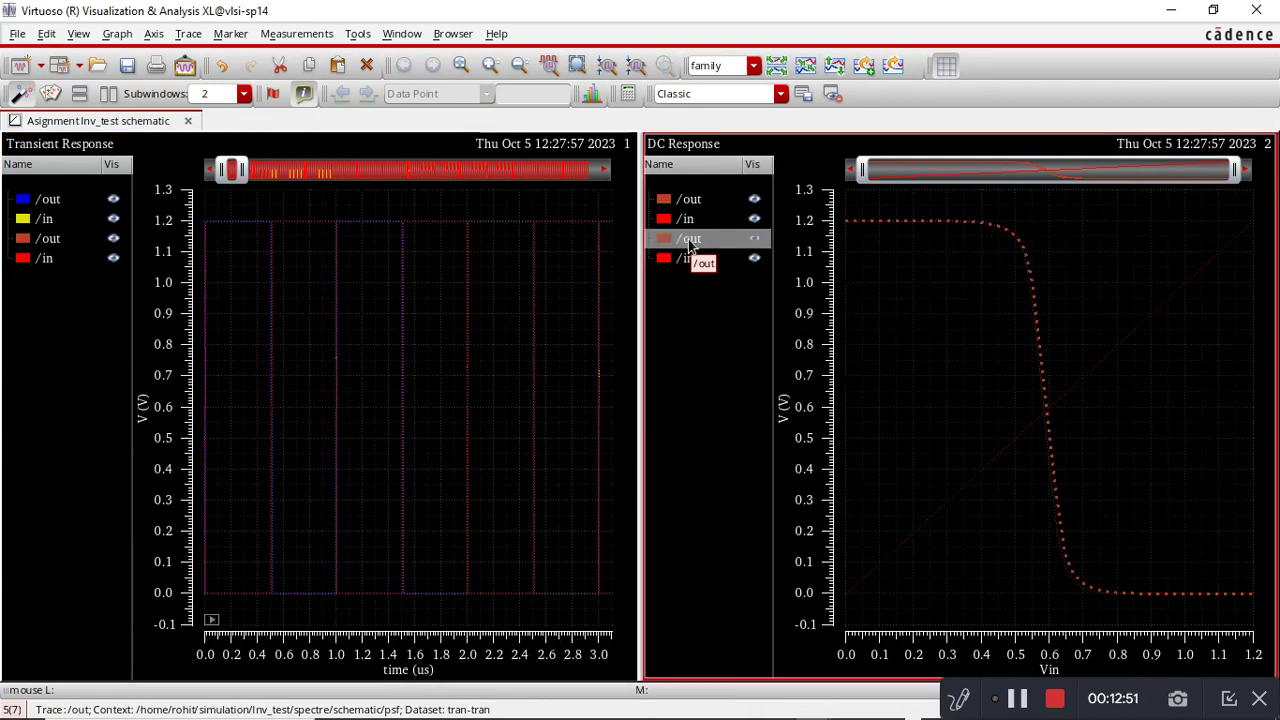
right_click(688, 241)
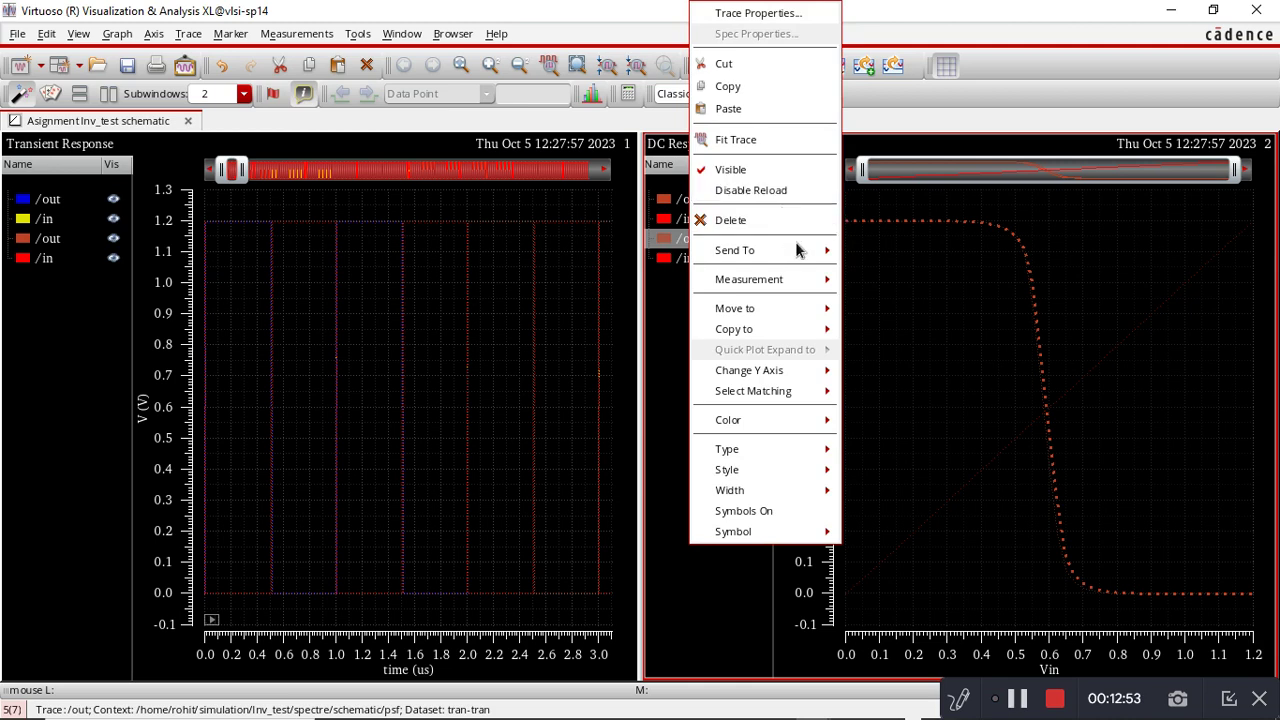
mouse_move(812, 252)
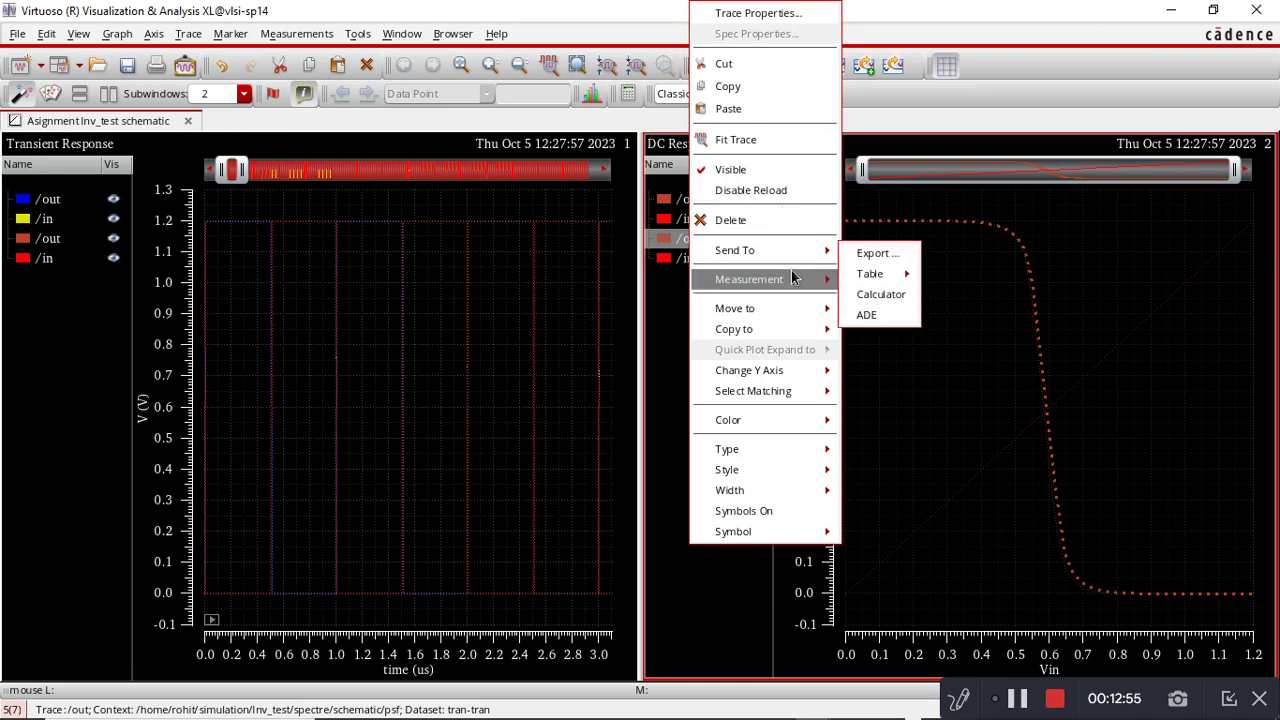
mouse_move(812, 420)
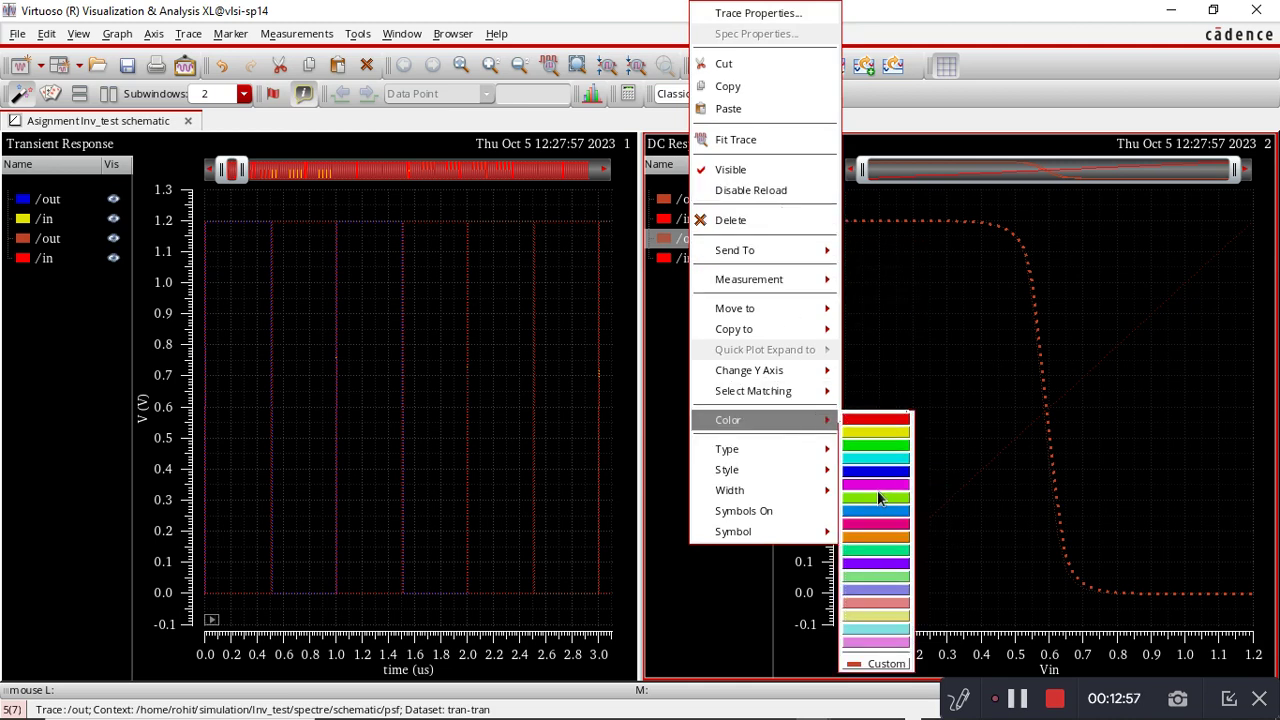
click(871, 480)
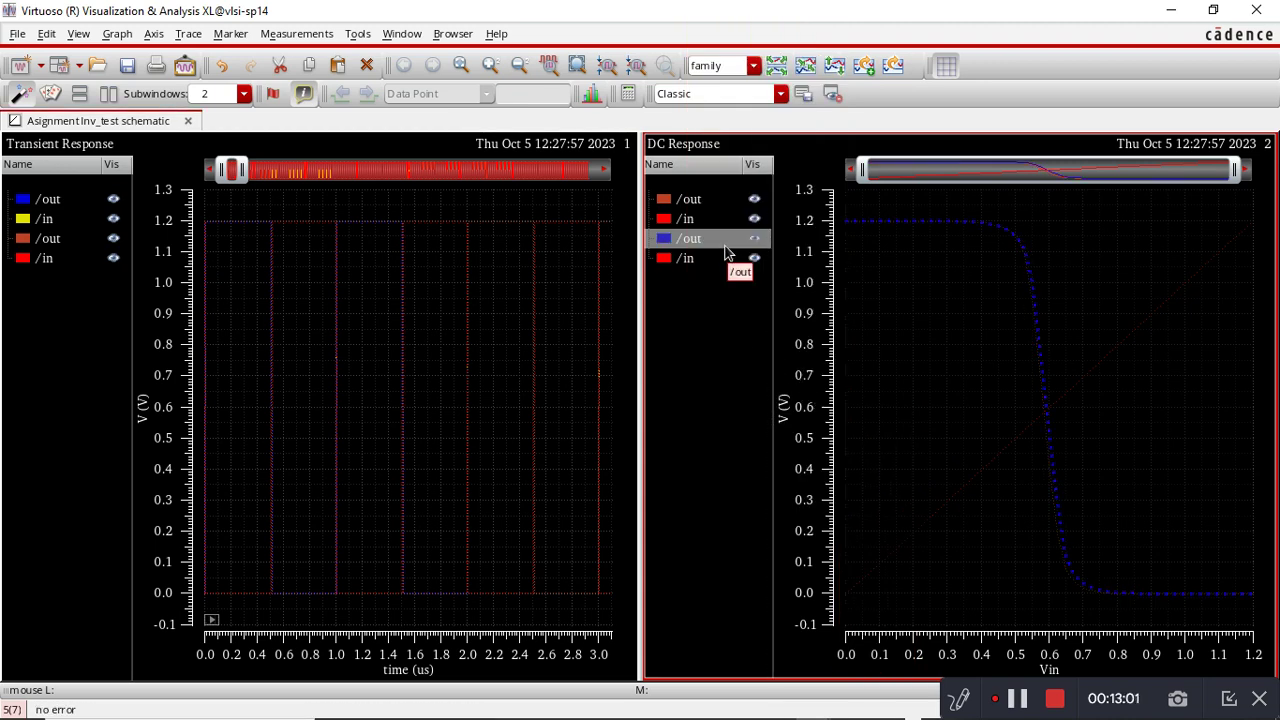
Highlight the first and second /out traces in the DC and transient plots to compare them.
click(690, 203)
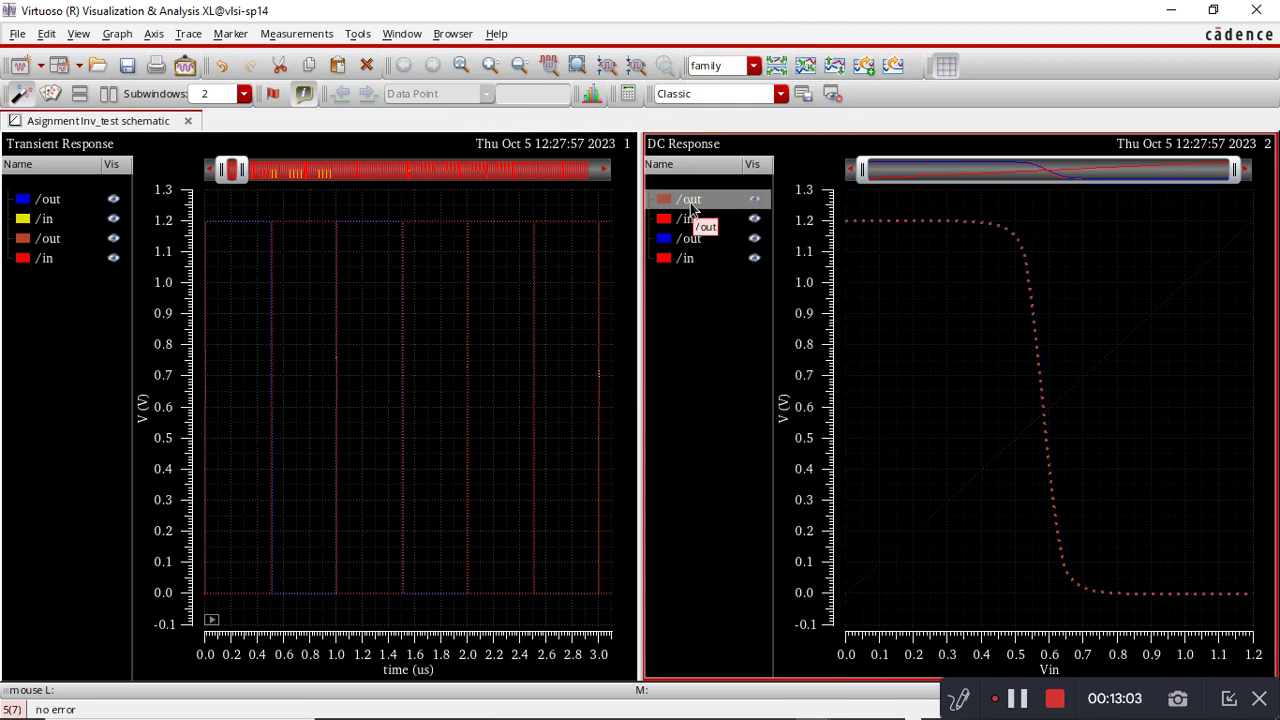
click(688, 240)
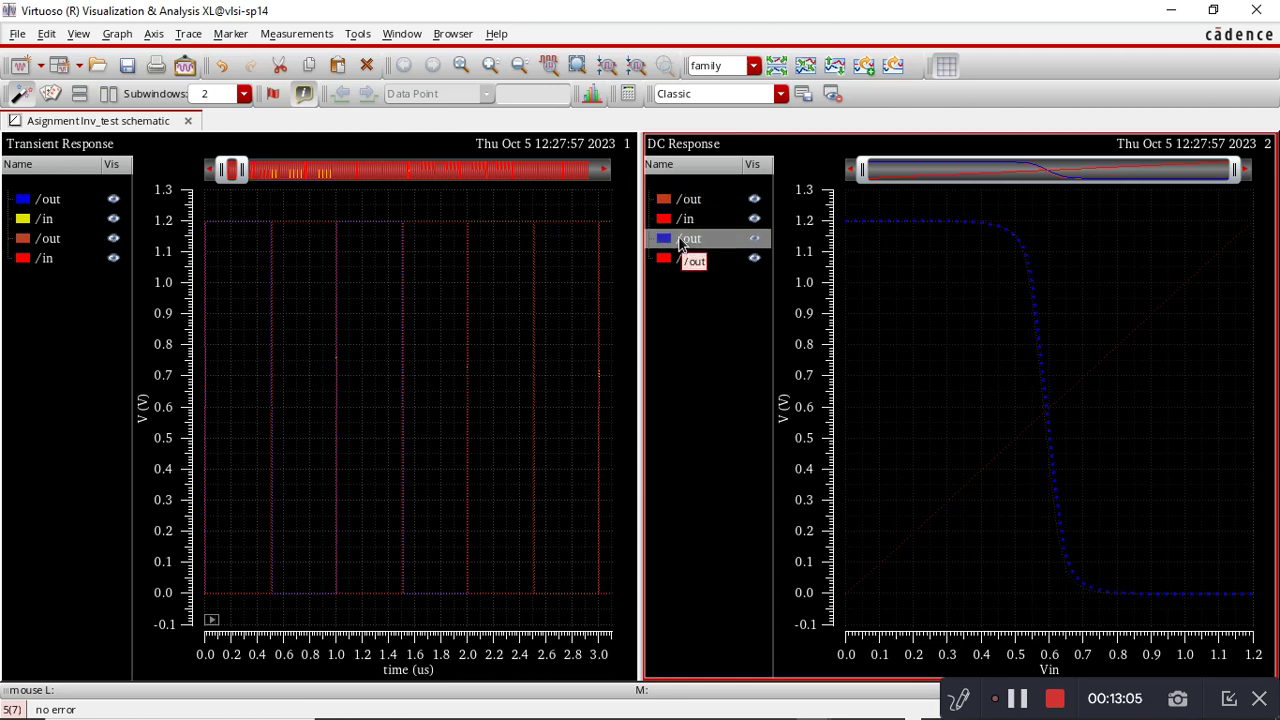
click(48, 201)
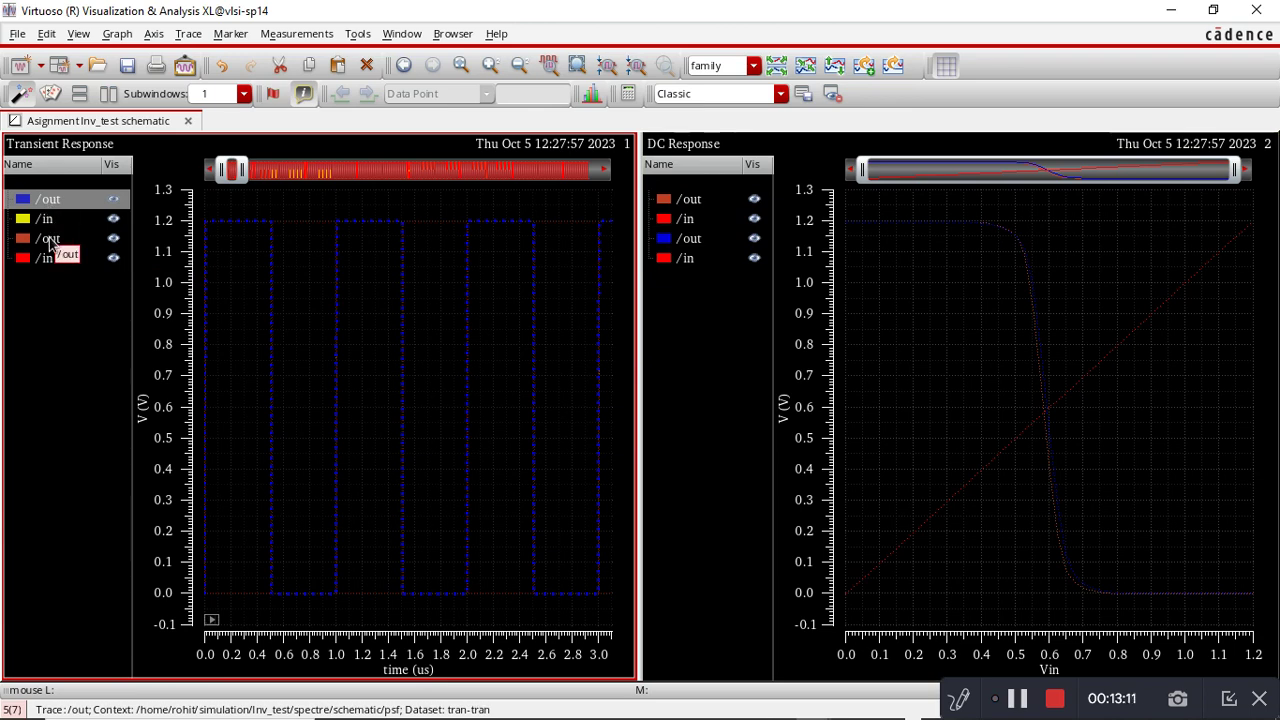
click(50, 242)
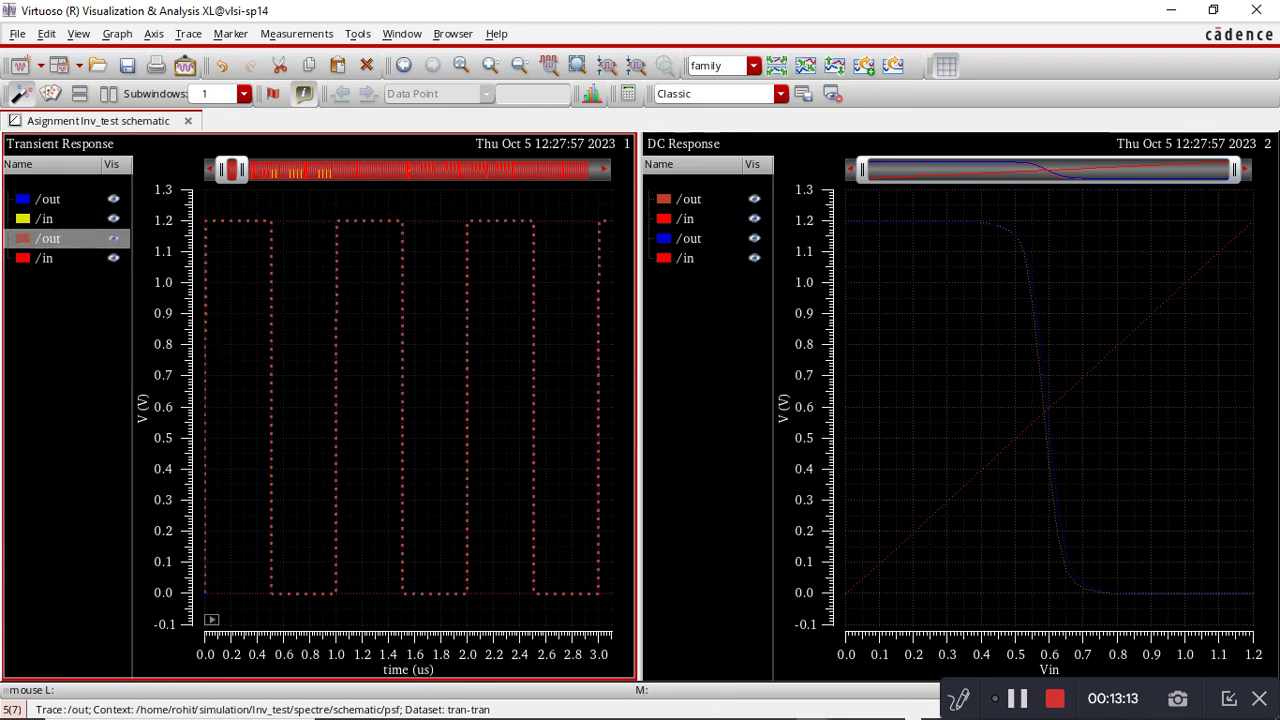